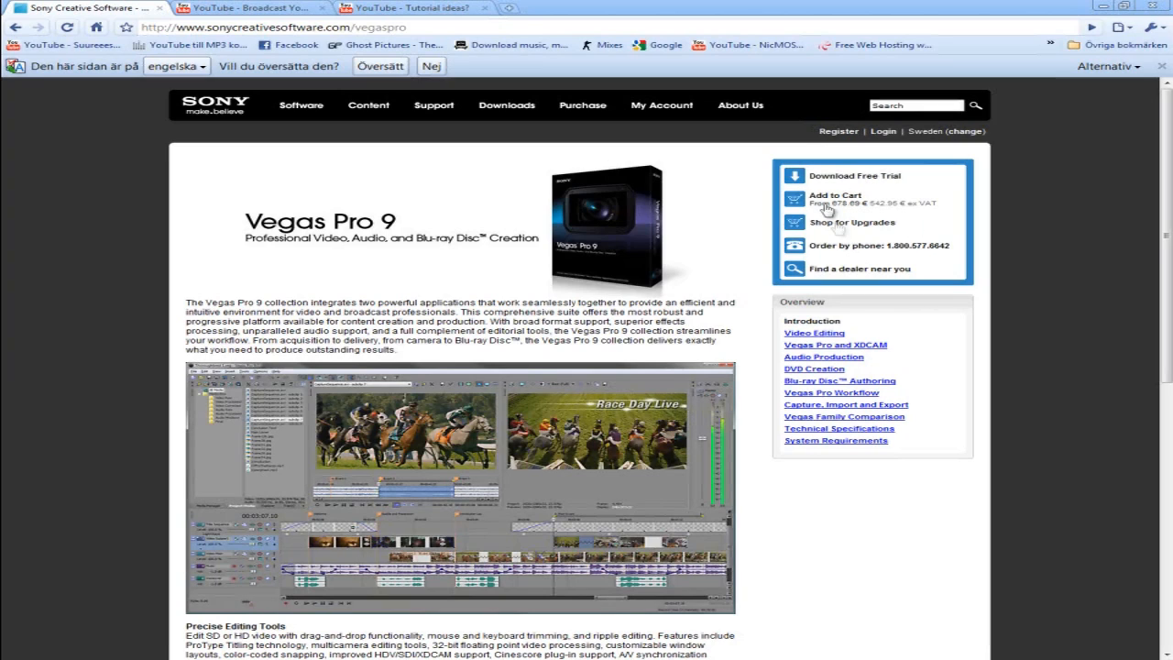
- Switch to Sony Vegas Pro and move the game video clip earlier on the video track to start at about 00:01:07
right_click(568, 299)
click(448, 323)
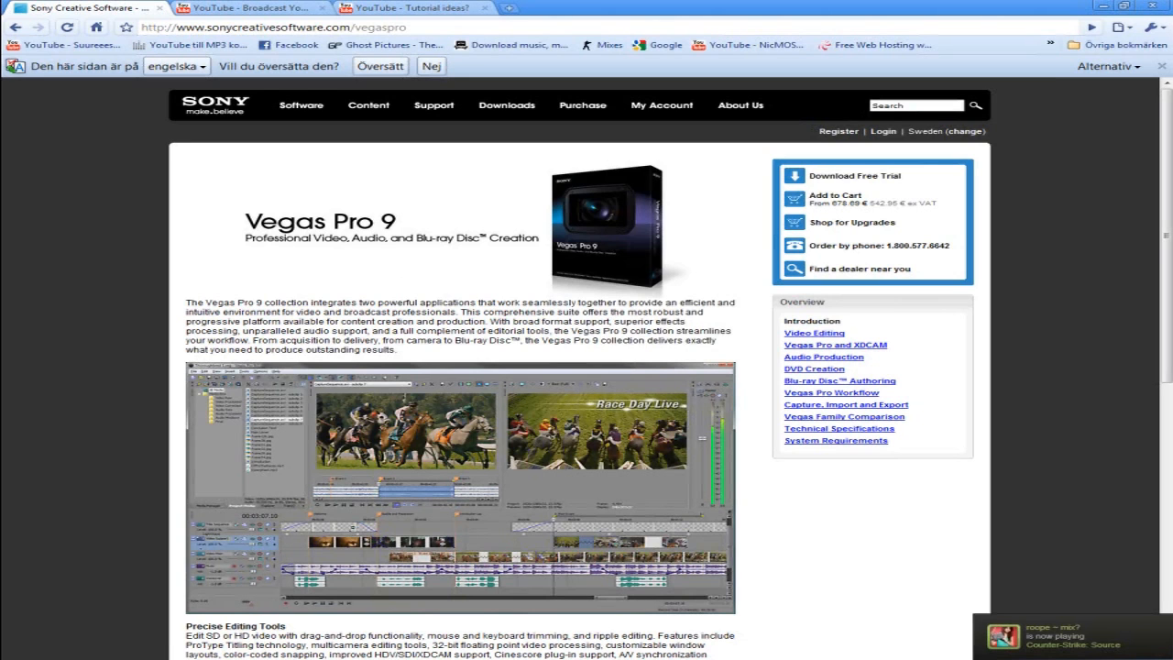
key(alt+Tab)
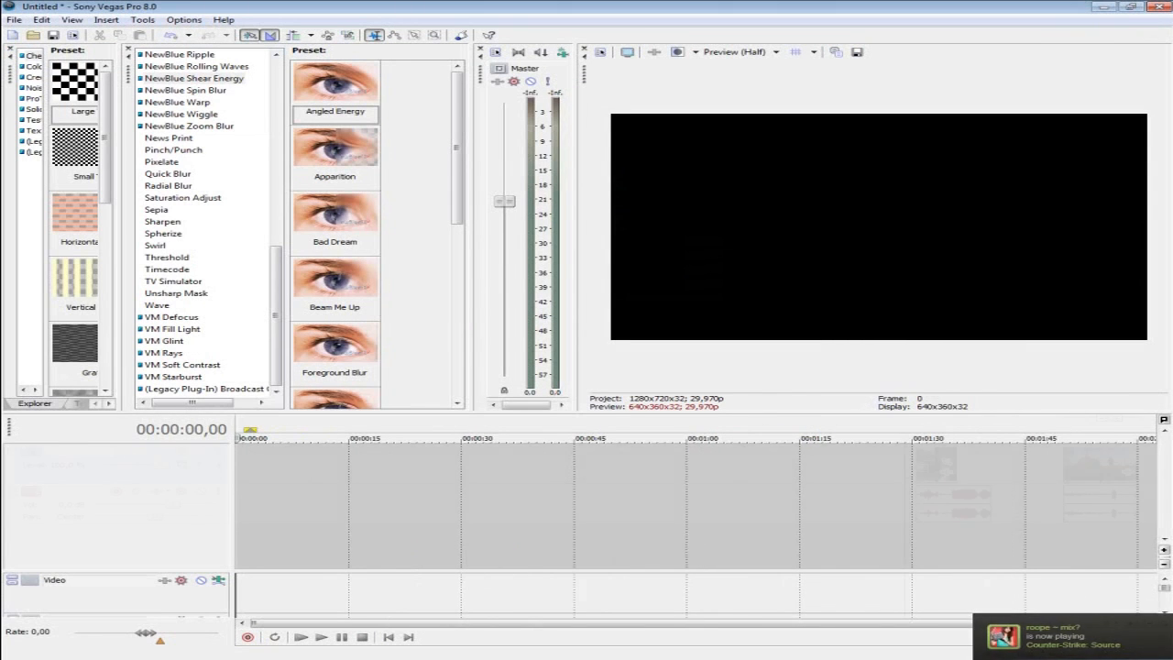
drag(926, 466, 749, 465)
click(751, 467)
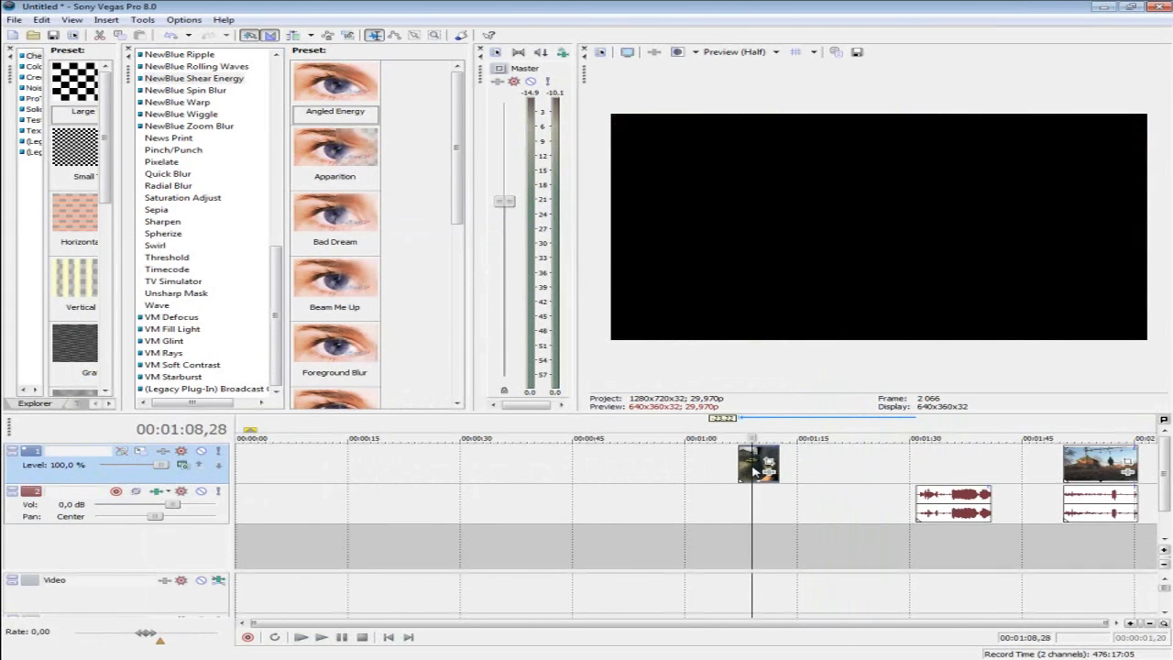
- Step backward frame by frame through the game clip to examine how smoothly its footage moves
scroll(758, 470, up, 5)
key(Left)
key(Left)
key(Left)
key(Left)
key(Left)
key(Left)
key(Left)
key(Left)
key(Left)
key(Left)
key(Left)
key(Left)
key(Left)
key(Left)
key(Left)
key(Left)
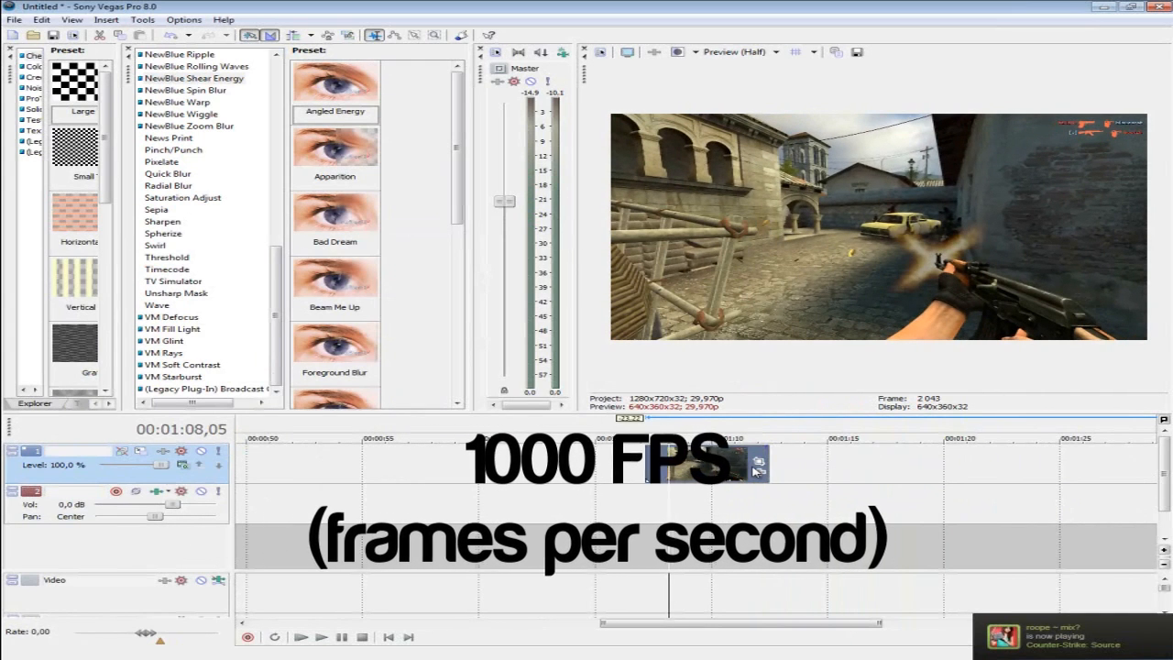
- Move the gunfire audio event earlier so it starts directly beneath the game video clip
scroll(723, 571, down, 4)
drag(1008, 513, 736, 519)
scroll(736, 518, up, 4)
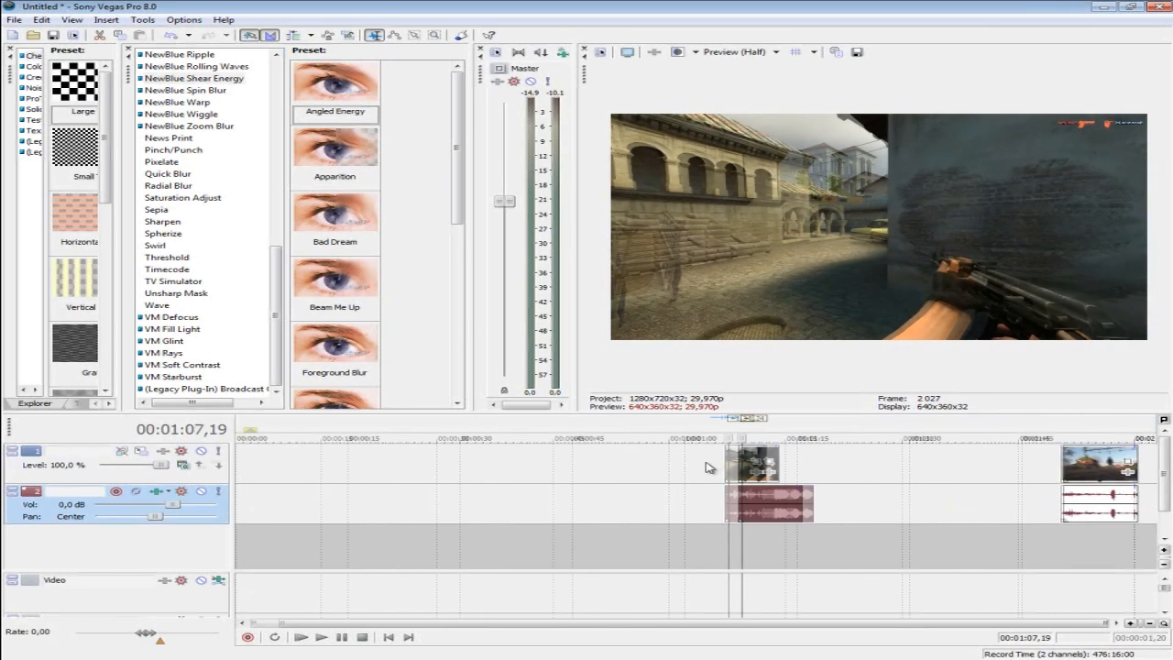
- Move the live-action railway clip with its audio earlier to start at about 00:01:23, and select it
scroll(769, 516, down, 8)
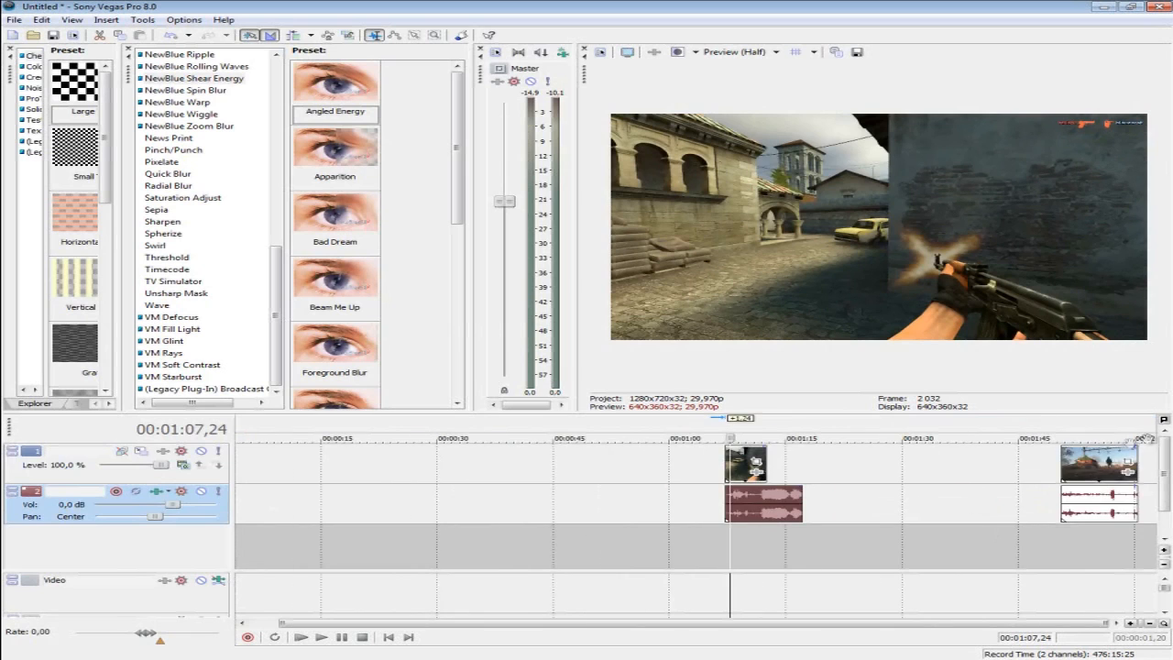
drag(1114, 477, 899, 476)
click(852, 472)
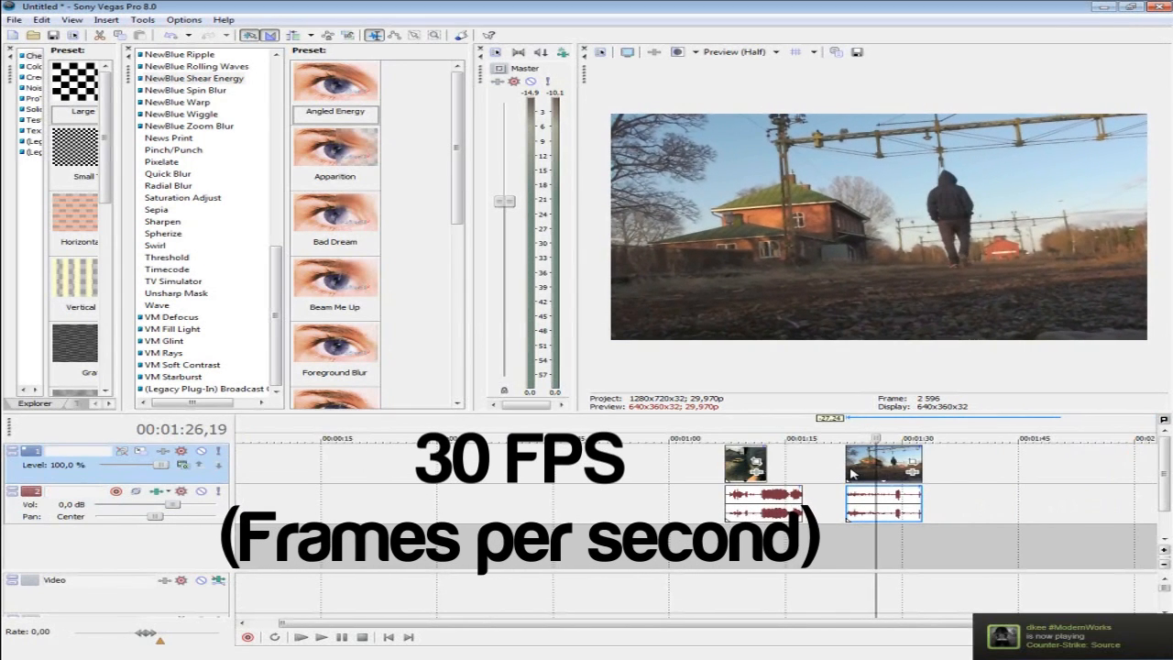
- Move the live-action clip back to about 00:01:30 and shift the game video earlier to start at 00:01:03,18
drag(961, 461, 724, 479)
click(905, 461)
click(695, 465)
scroll(695, 466, up, 5)
click(724, 481)
- Trim the gunfire audio event and align its start with the game video clip at 00:01:03,18
key(Left)
key(Left)
key(Left)
key(Left)
key(Left)
key(Left)
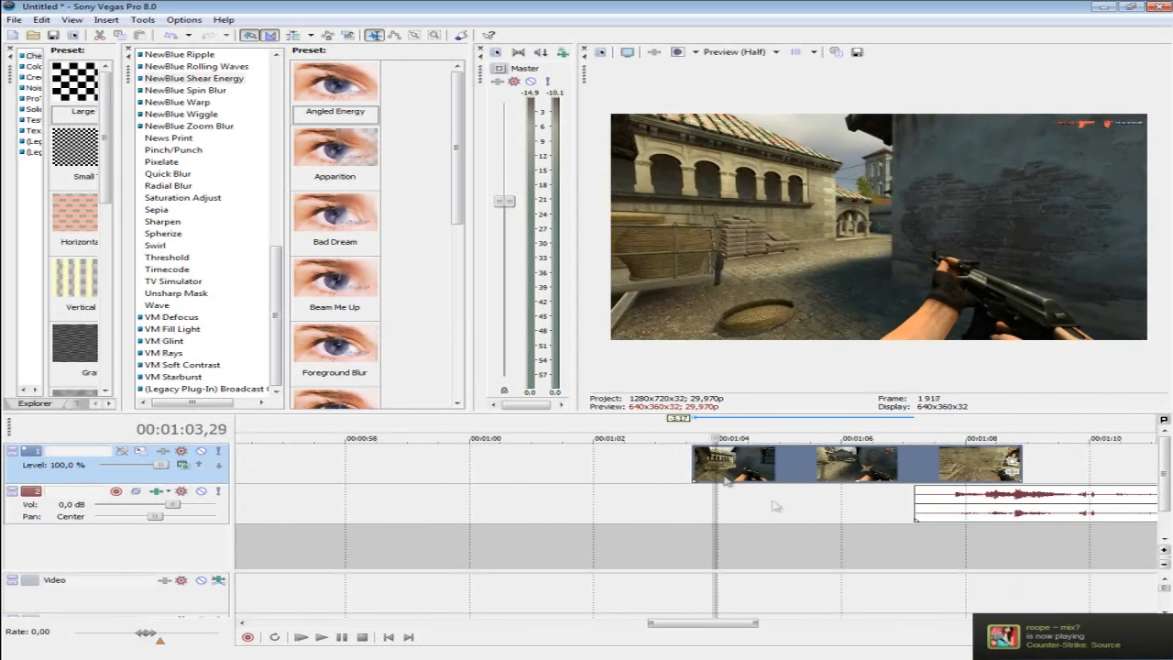
drag(947, 510, 782, 510)
key(space)
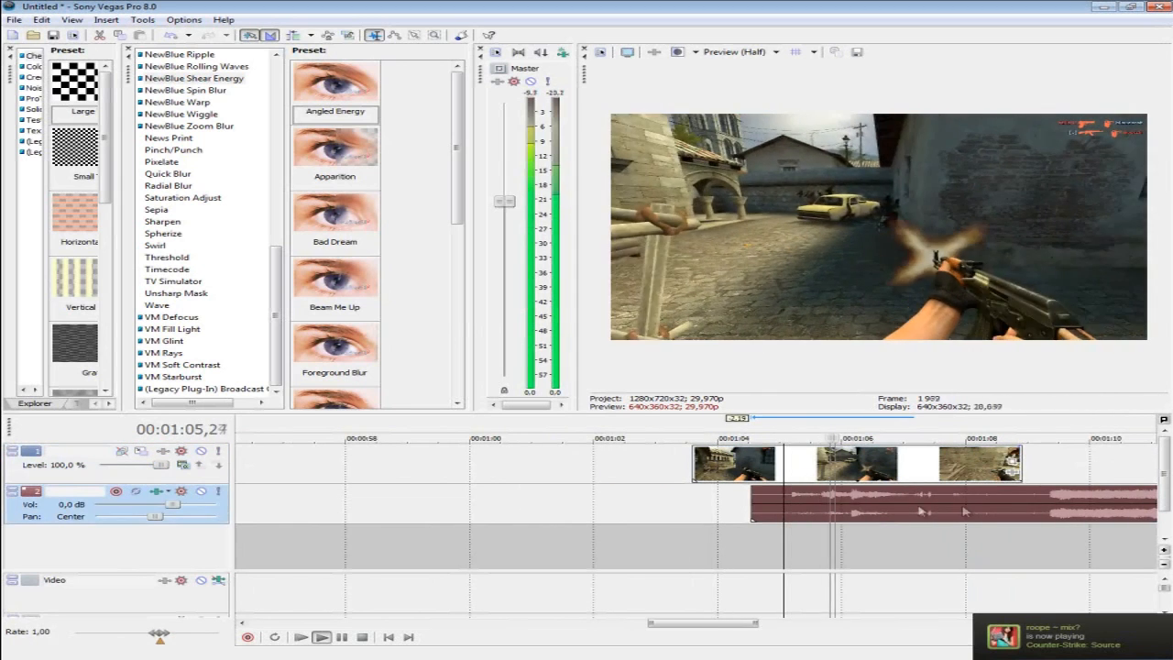
key(space)
drag(977, 512, 461, 507)
drag(616, 514, 866, 511)
drag(934, 512, 766, 511)
click(740, 498)
- Find the first gunshot frame by frame and shift the audio 9 frames earlier so its loud onset matches the shot
key(Left)
key(Left)
key(Left)
key(Left)
key(Left)
key(Left)
key(Left)
key(Left)
key(Left)
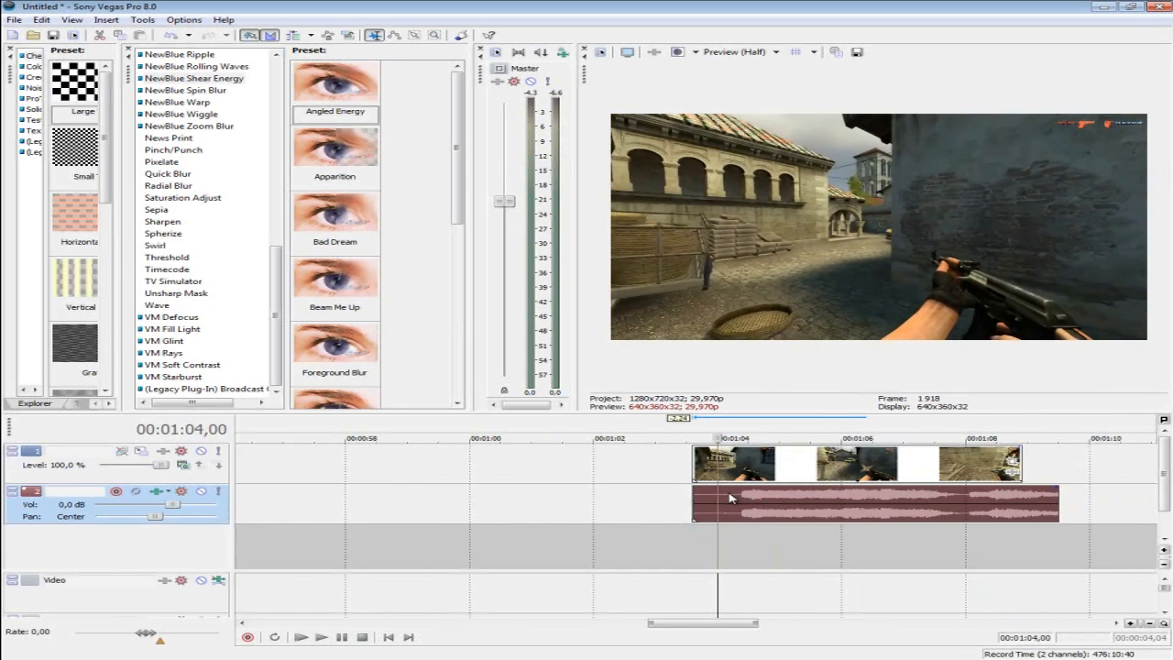
scroll(738, 498, up, 5)
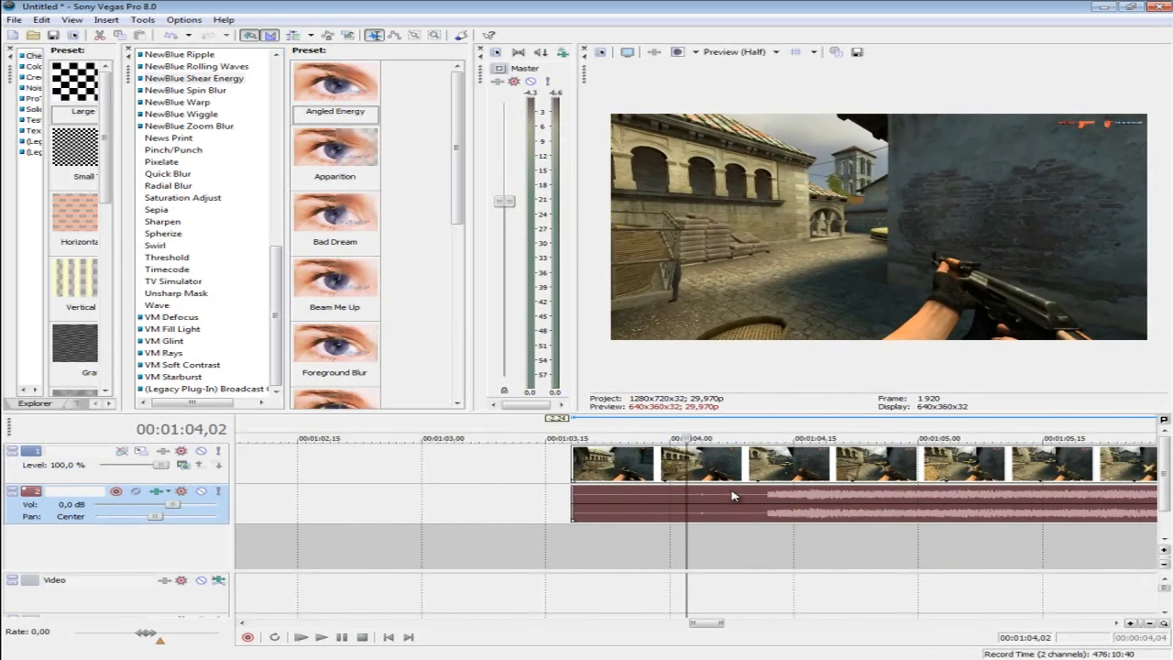
key(Right)
key(Right)
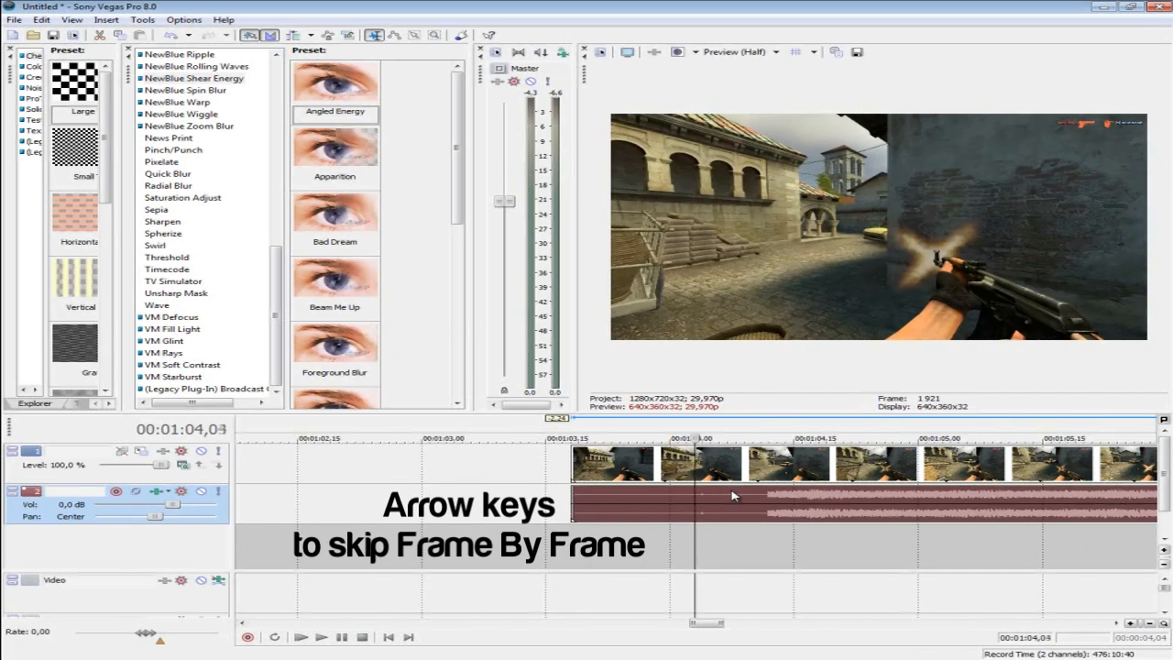
key(Left)
key(Left)
key(Left)
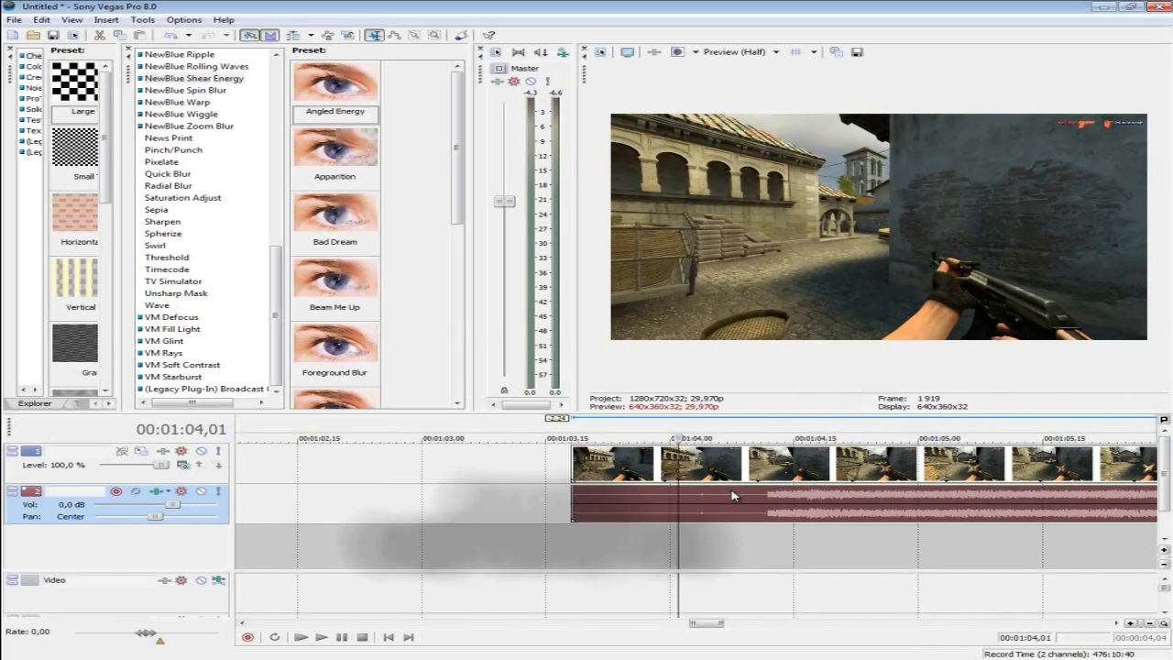
key(Right)
key(Right)
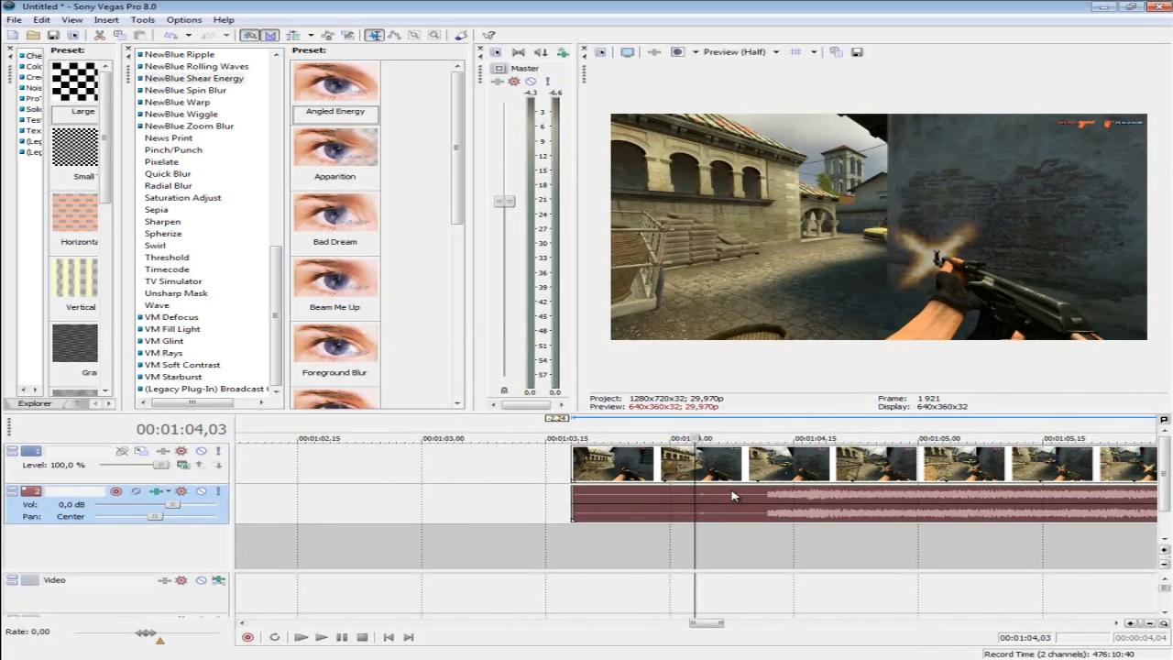
key(Left)
drag(830, 507, 754, 507)
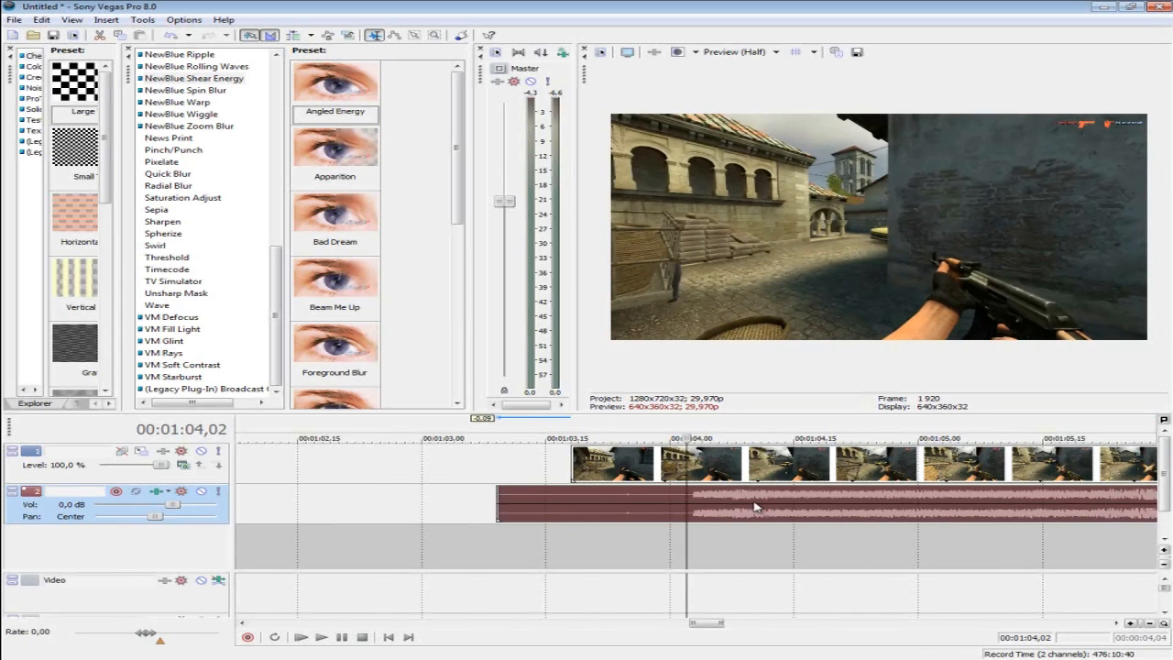
- Play the game clip from 00:01:04,02 to check that the gunfire audio is in sync
key(space)
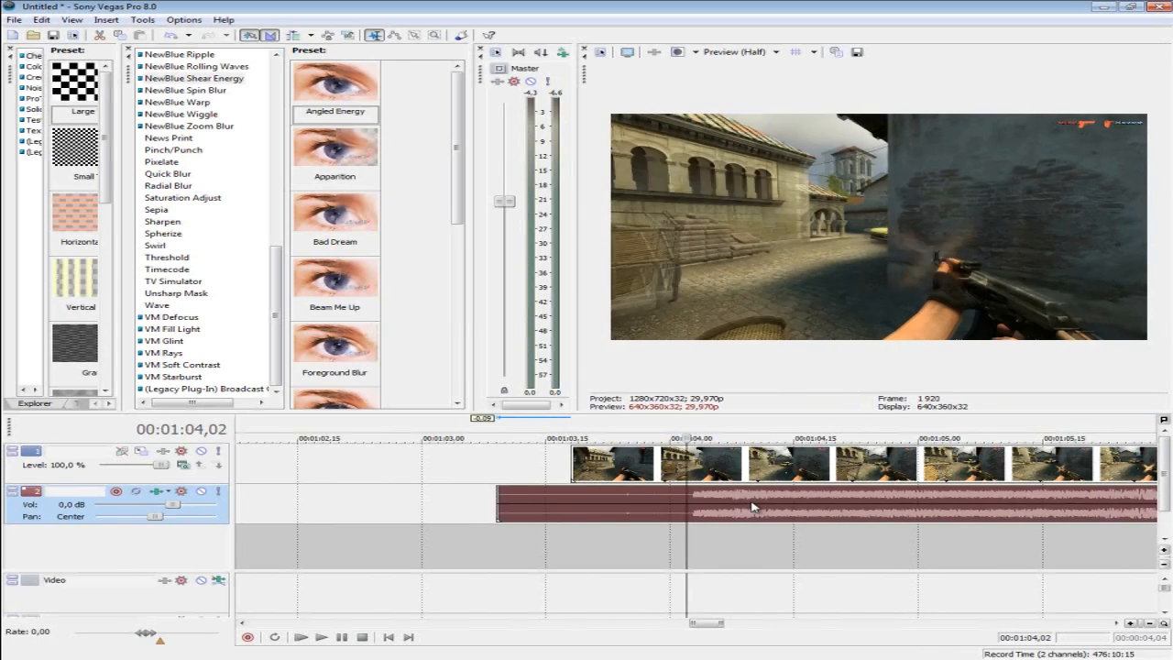
scroll(761, 510, down, 2)
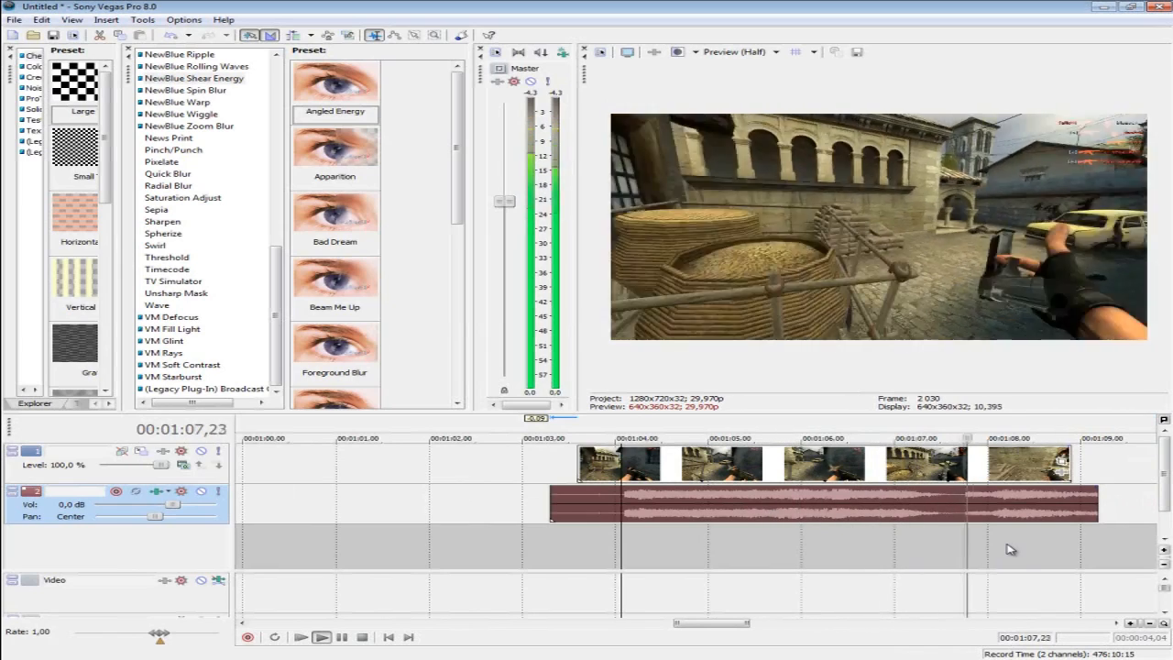
key(space)
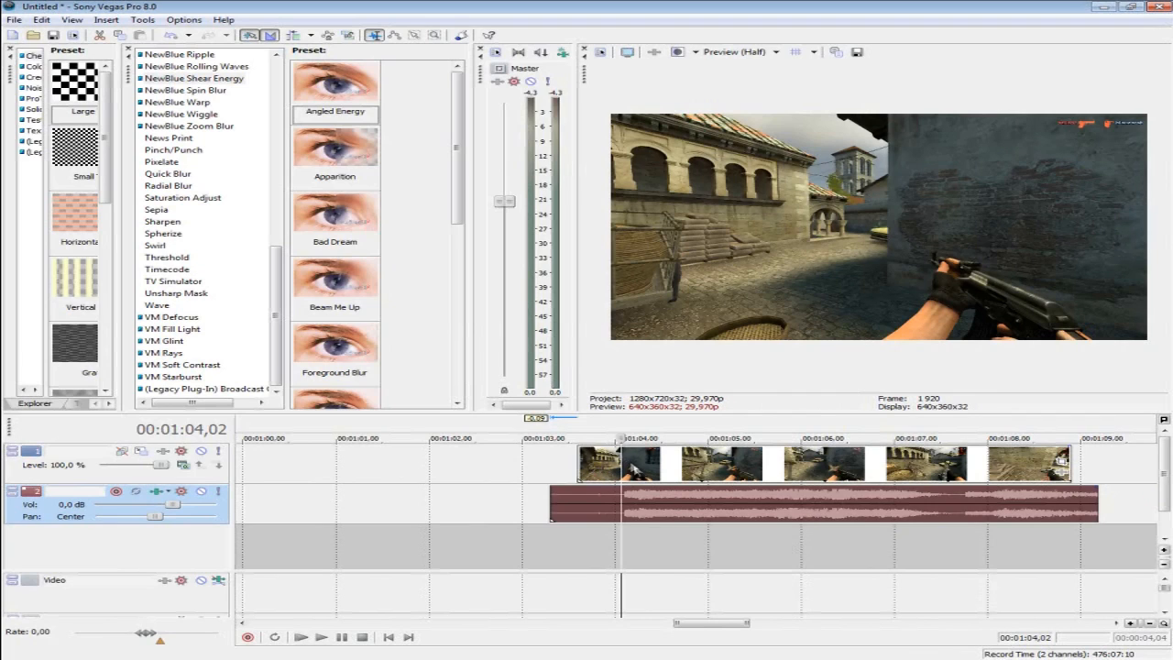
- Insert a Velocity envelope on the game video clip
right_click(623, 467)
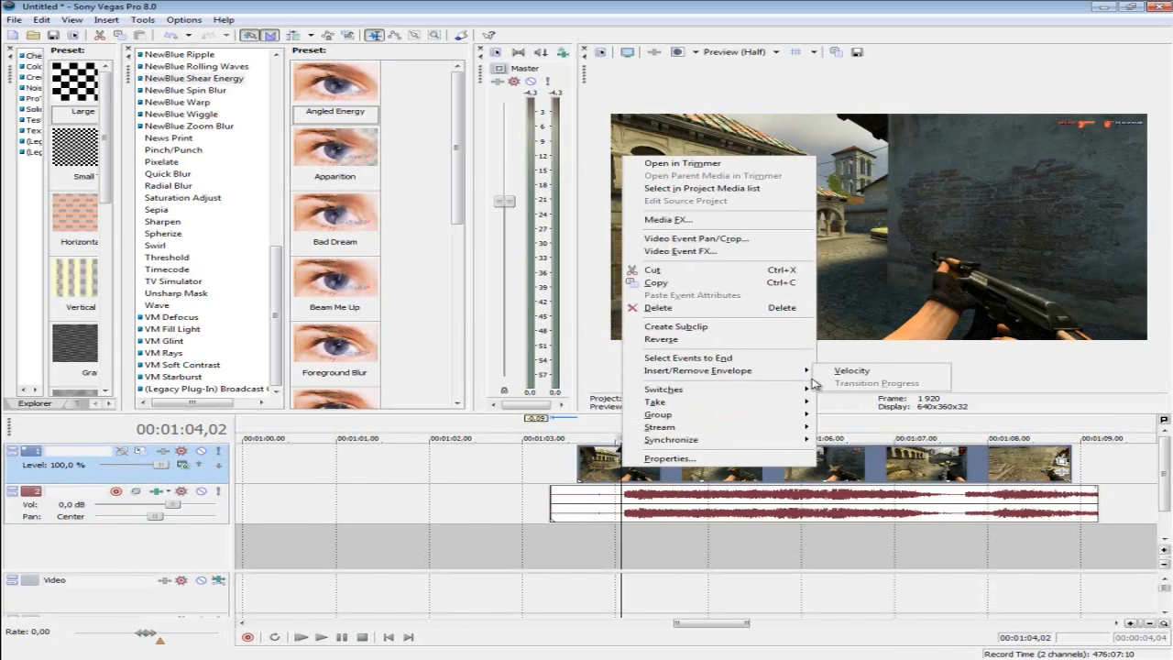
mouse_move(814, 376)
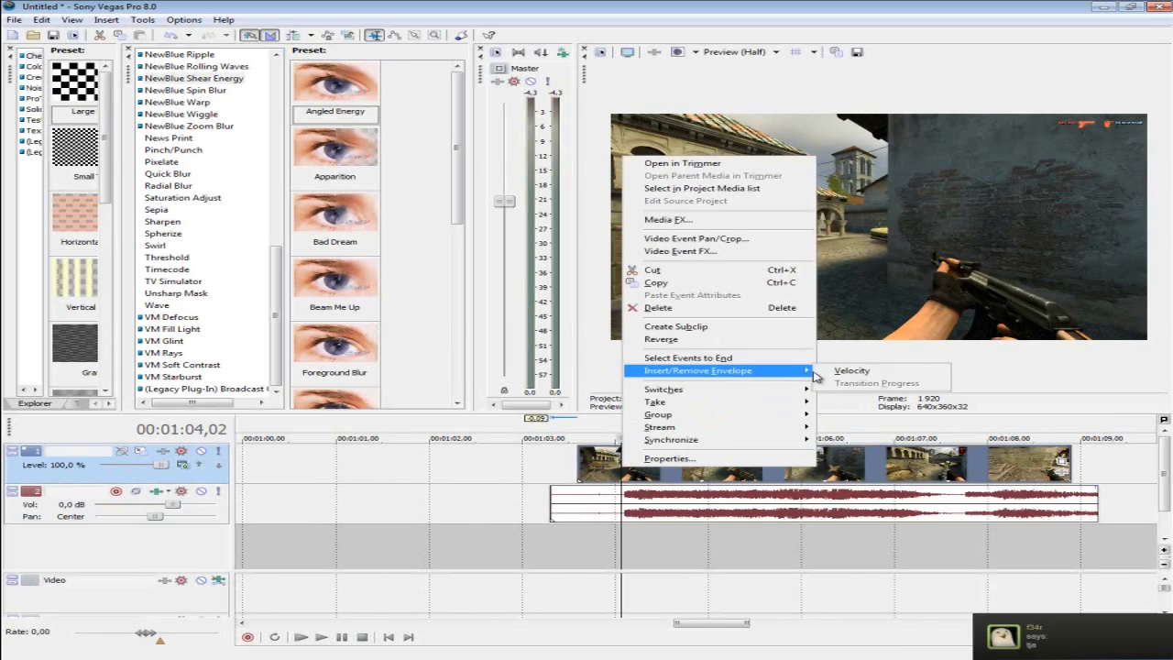
click(822, 372)
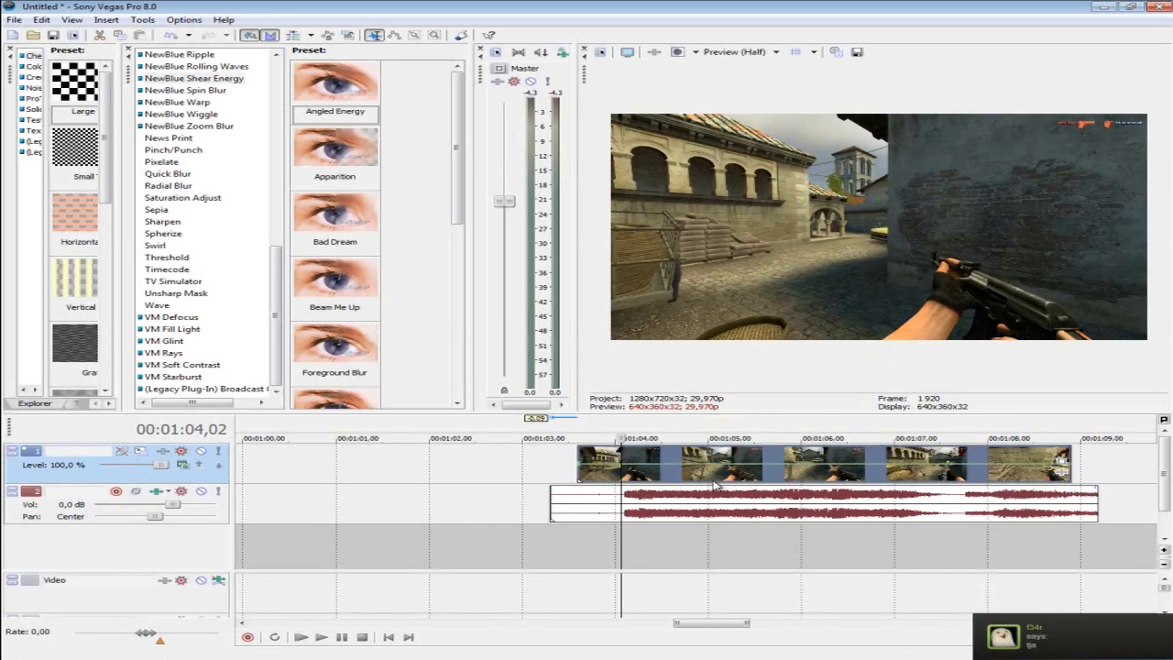
right_click(609, 477)
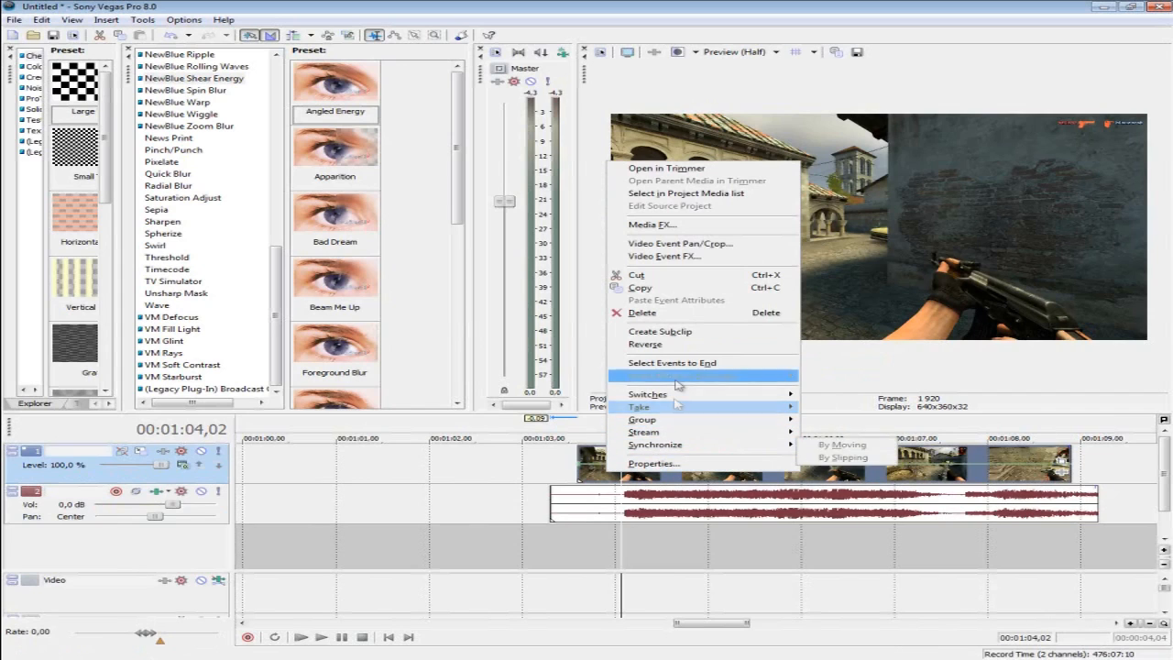
mouse_move(680, 381)
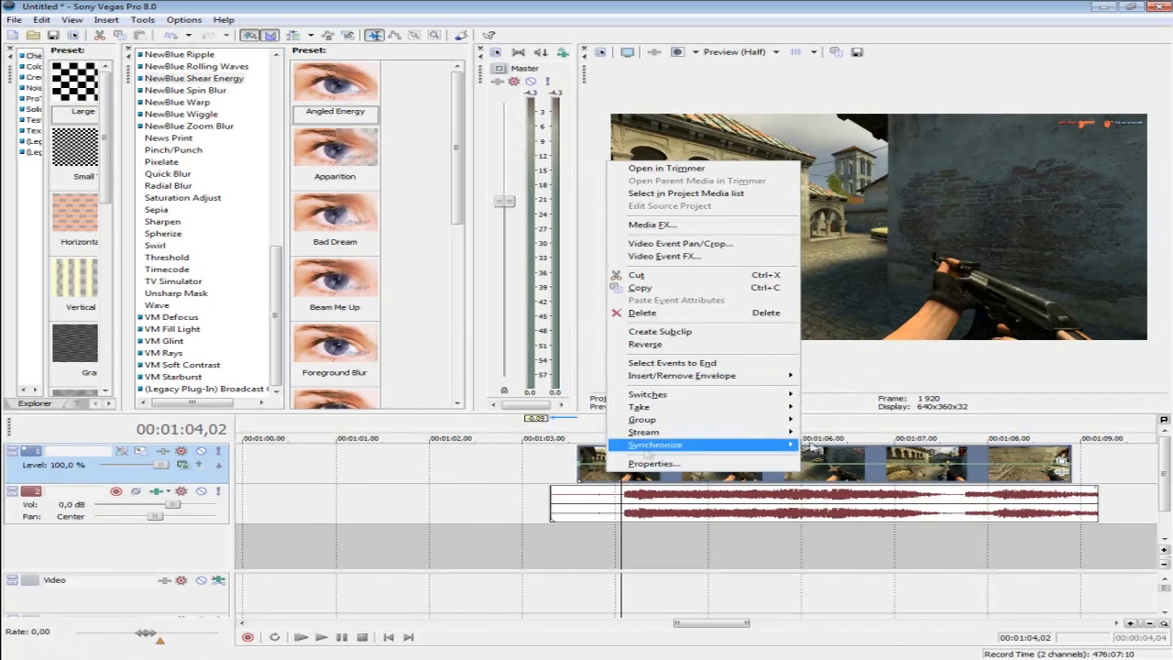
click(878, 439)
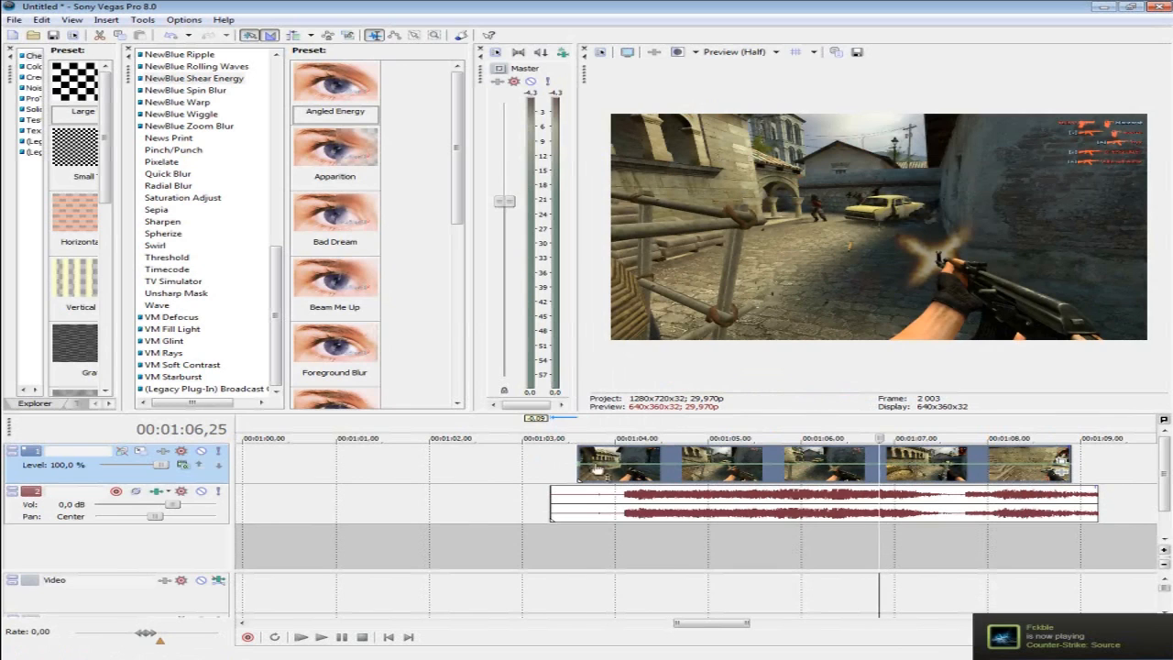
- Place the cursor at the start of the game clip and preview it briefly
scroll(597, 470, up, 2)
scroll(376, 471, down, 2)
click(385, 471)
scroll(396, 470, up, 5)
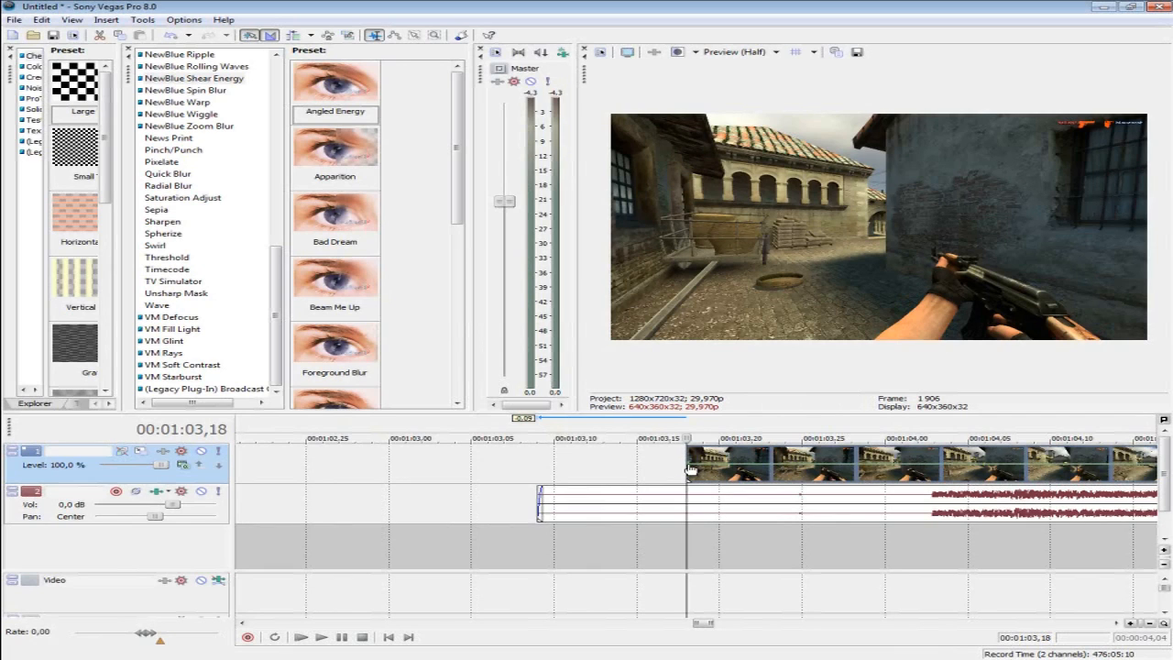
scroll(689, 469, down, 3)
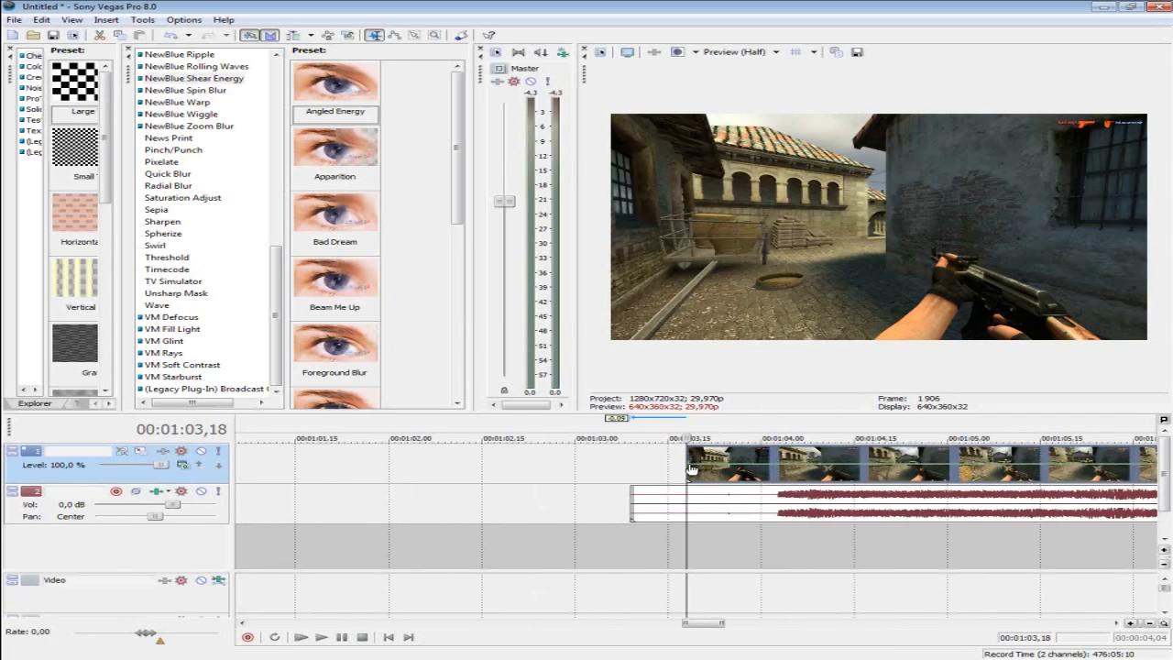
key(space)
scroll(691, 470, down, 2)
key(space)
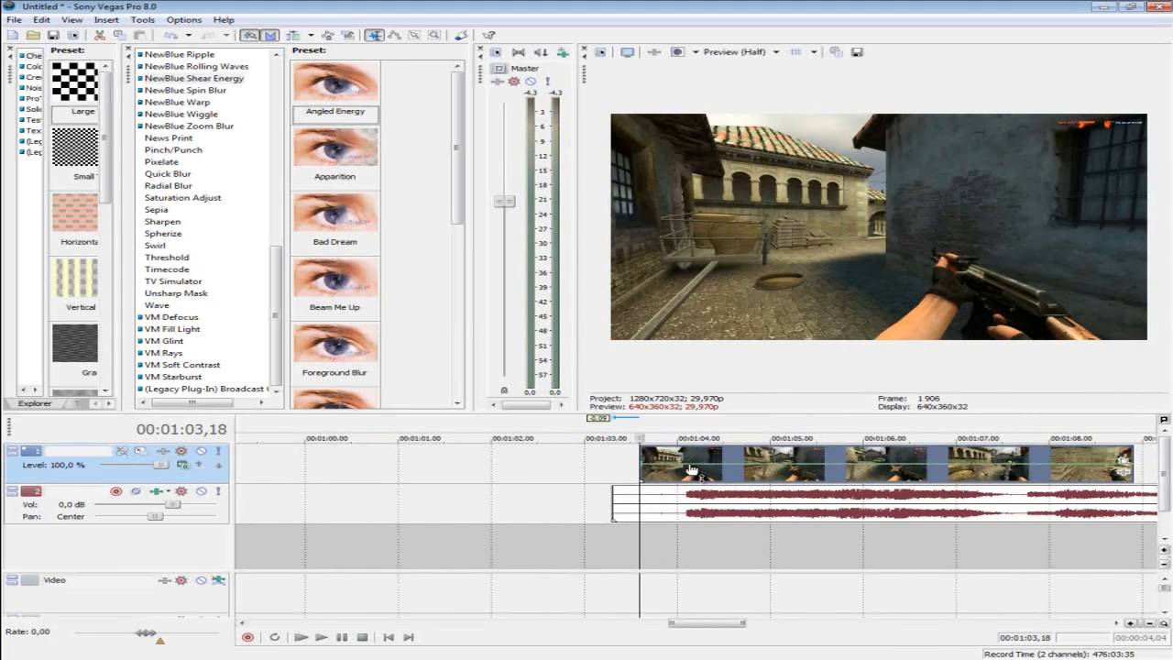
- Look at the live-action clip near 00:01:31, and play the game clip again from 00:01:03,18
scroll(692, 469, down, 4)
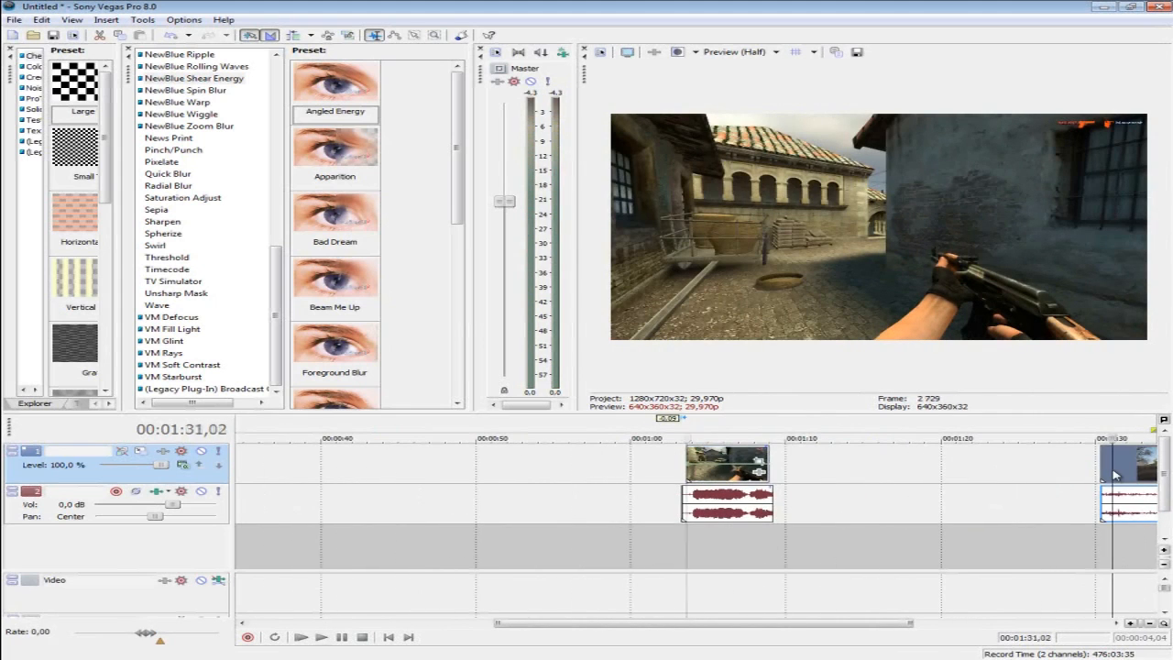
click(1112, 469)
click(687, 473)
scroll(696, 473, up, 5)
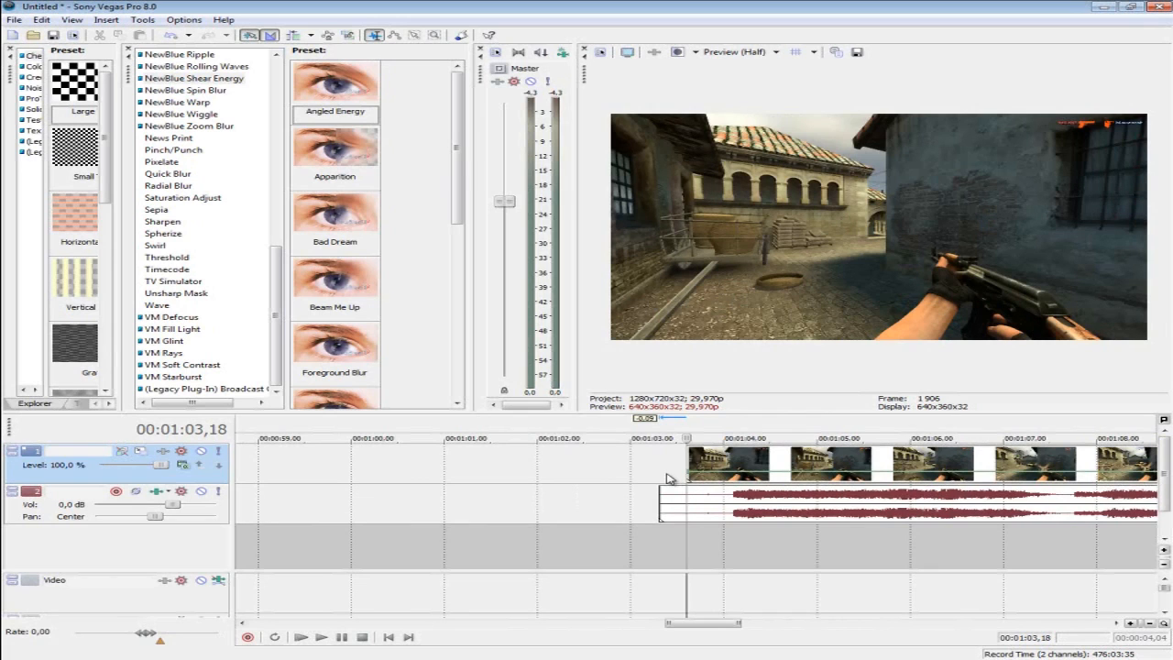
key(space)
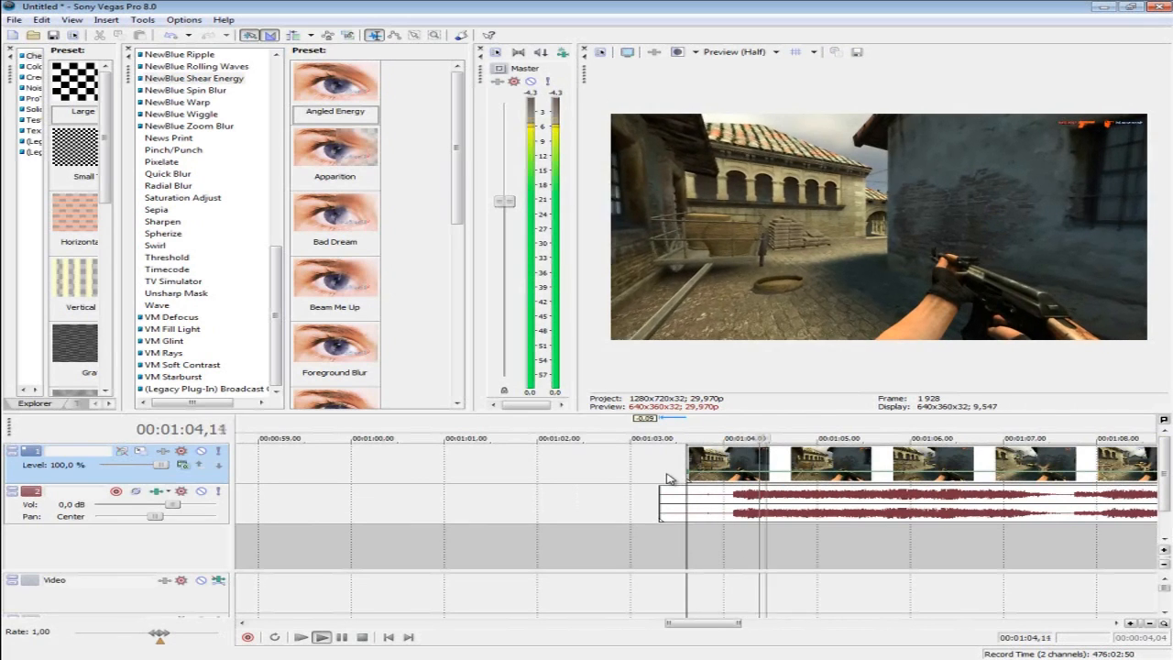
key(space)
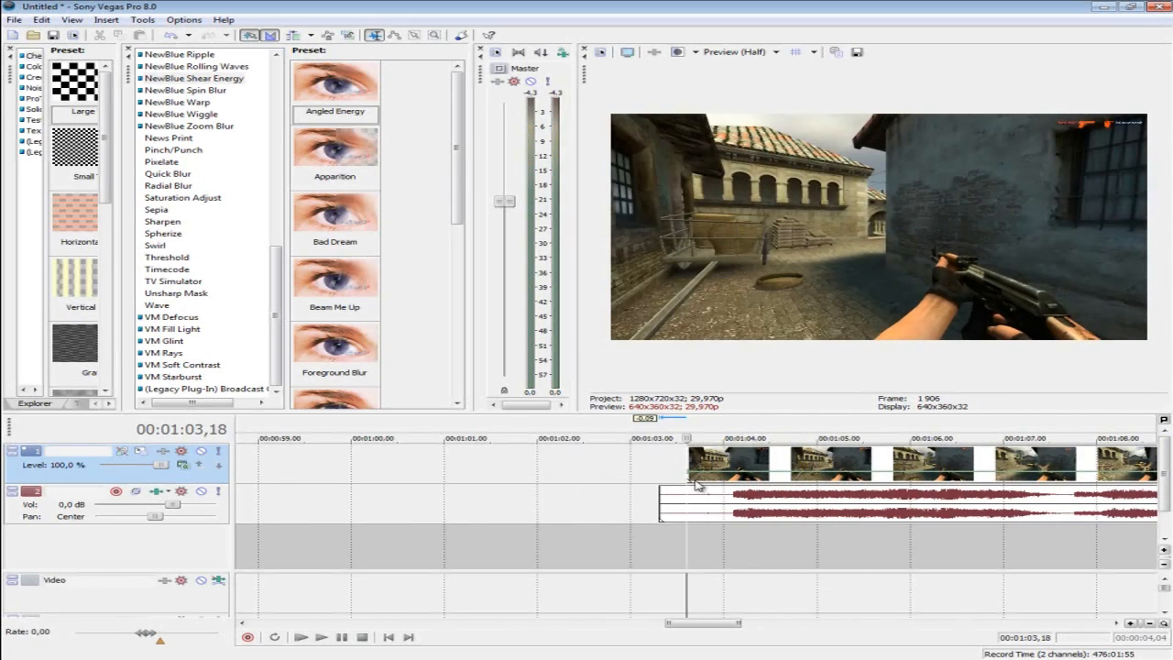
- Lower the game clip's velocity envelope all the way to its minimum so the footage plays in reverse
drag(704, 473, 705, 478)
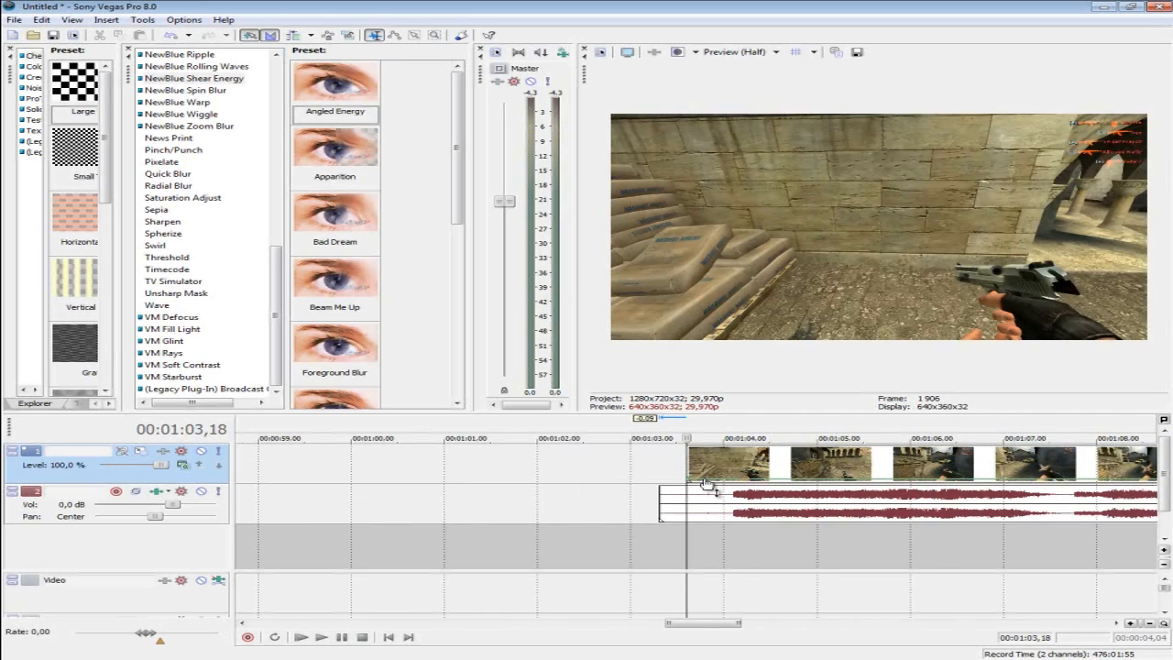
drag(704, 479, 707, 486)
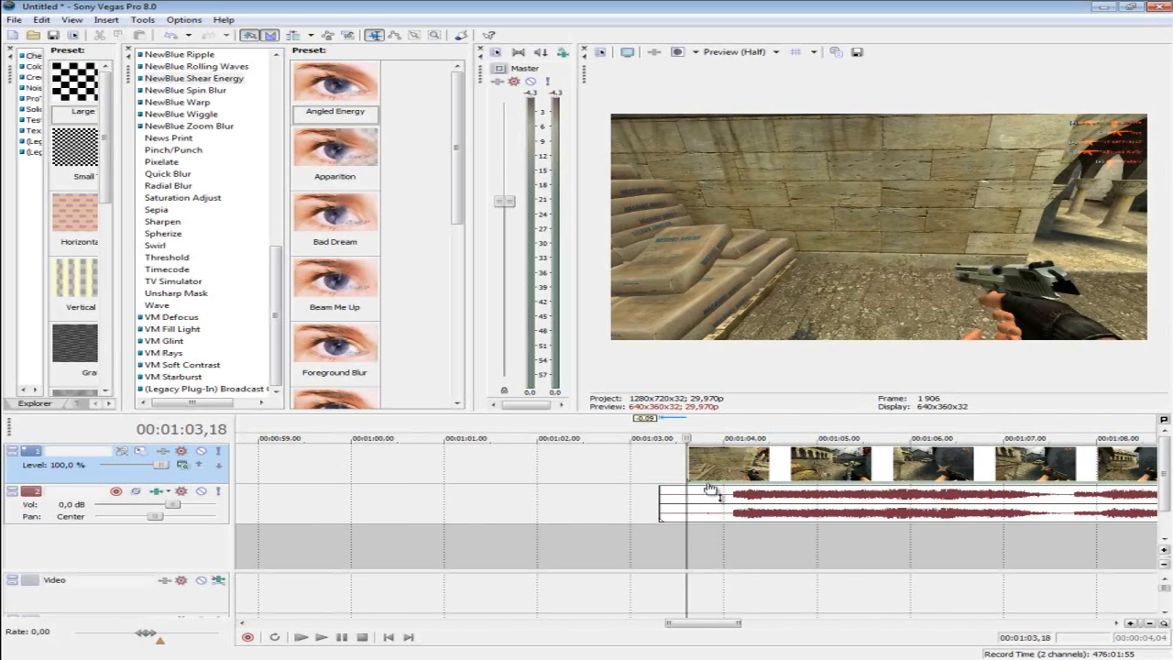
- Set a time selection from the game clip's start at 00:01:03,18 to about 00:01:04,12 and preview it
drag(1029, 438, 687, 442)
click(683, 447)
key(Right)
key(Right)
key(Right)
key(Right)
key(Right)
key(Right)
key(Right)
key(Right)
key(Right)
key(Right)
key(Right)
key(Right)
key(Right)
key(Right)
key(Right)
key(Right)
key(Right)
key(Right)
key(Right)
key(Right)
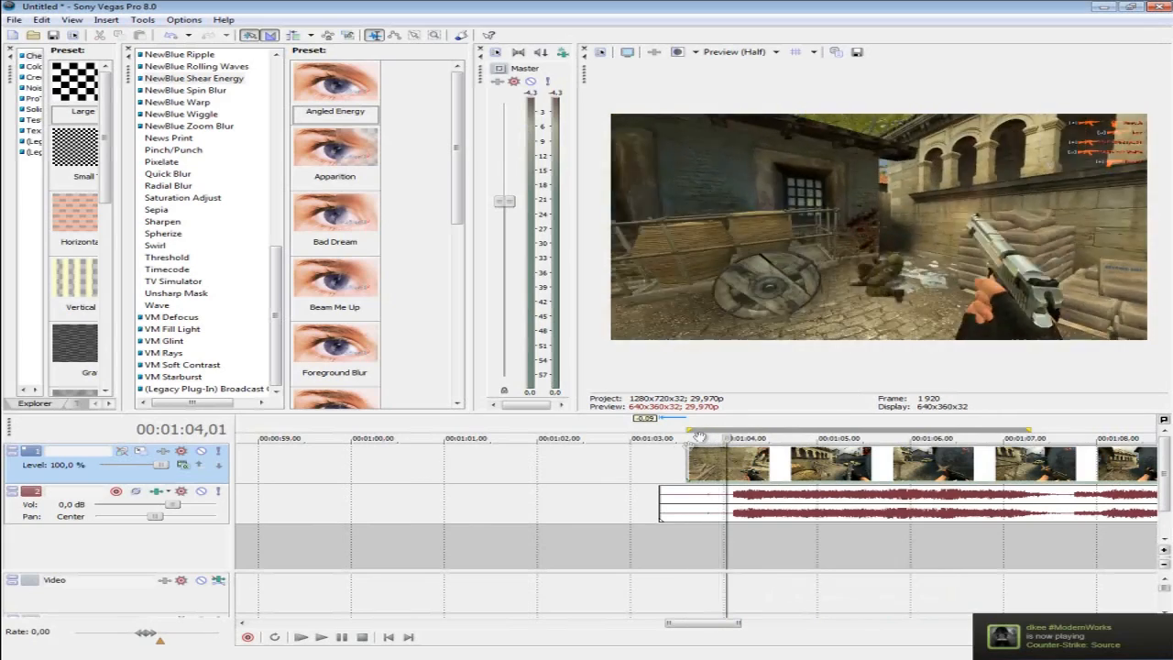
key(o)
key(space)
key(space)
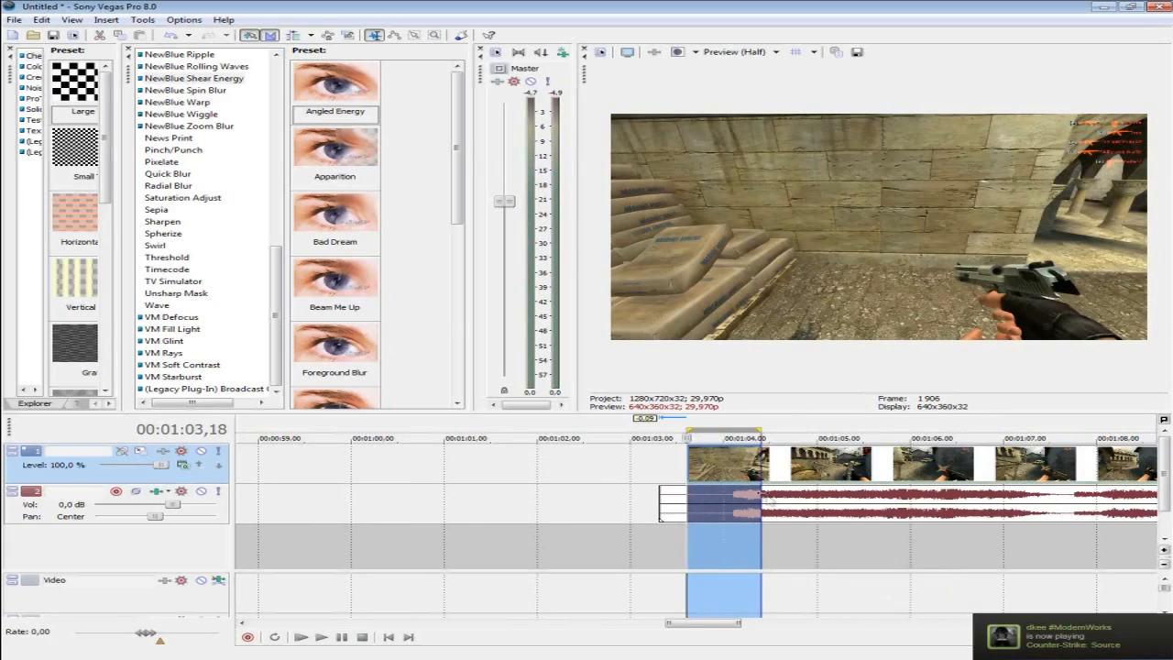
- Raise the game clip's velocity envelope back up so the footage plays forward again
drag(731, 486, 705, 447)
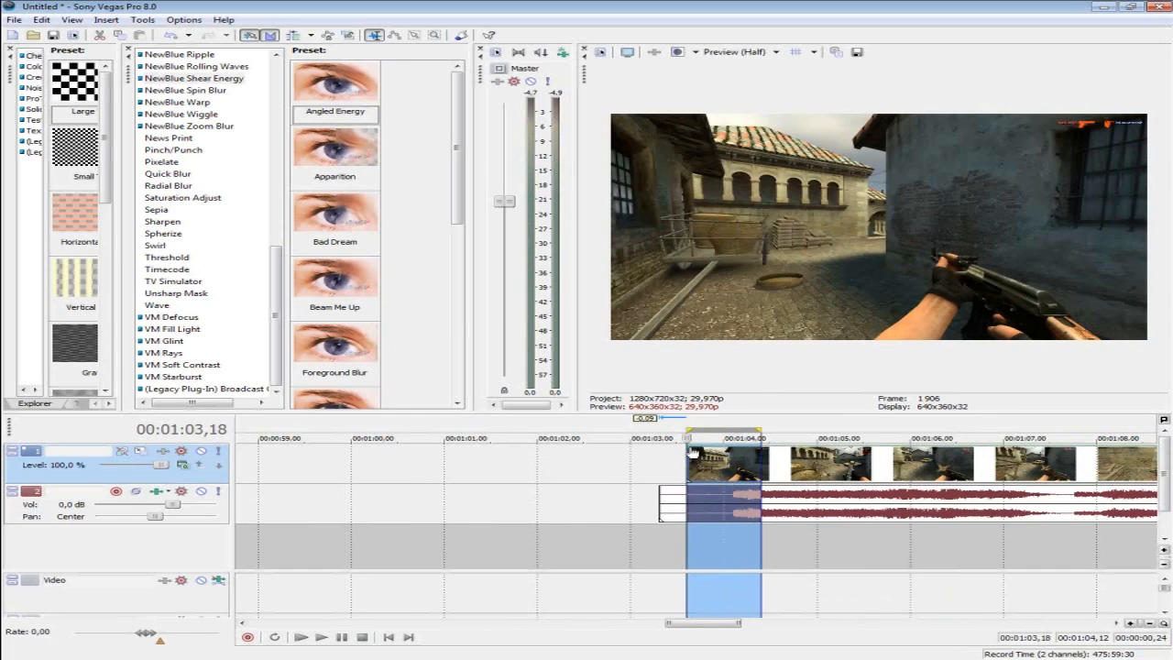
right_click(692, 454)
click(717, 476)
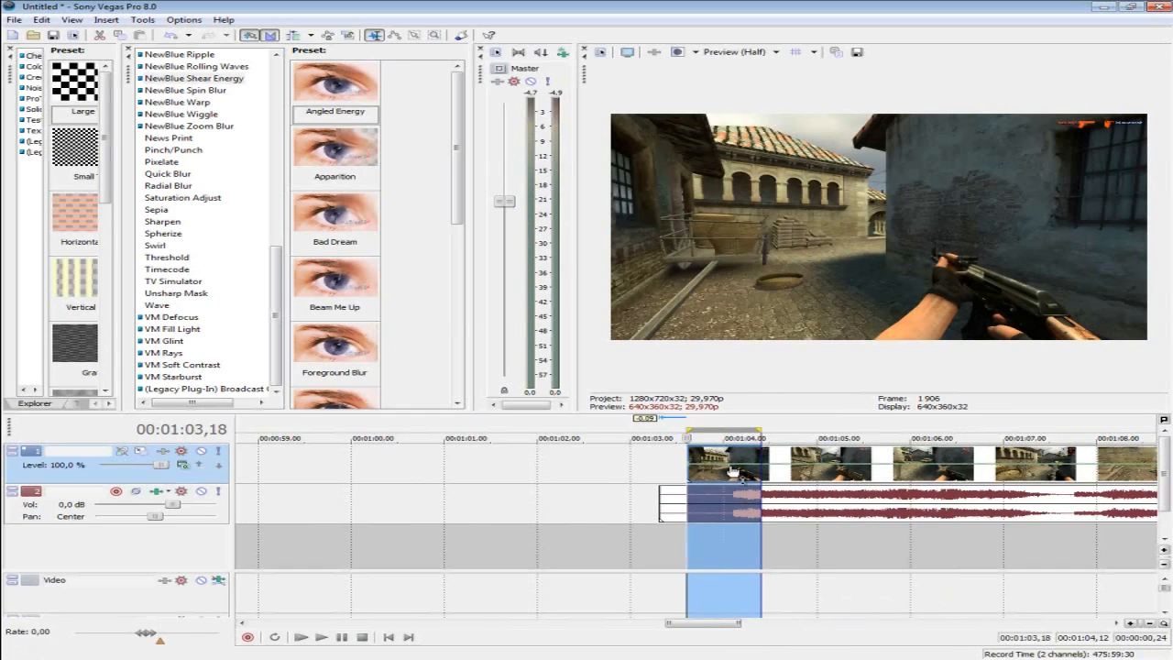
click(723, 478)
- Add velocity envelope points on the game clip at about 00:01:04,00 and 00:01:04,06, and lower the second to slow the footage
scroll(714, 475, up, 1)
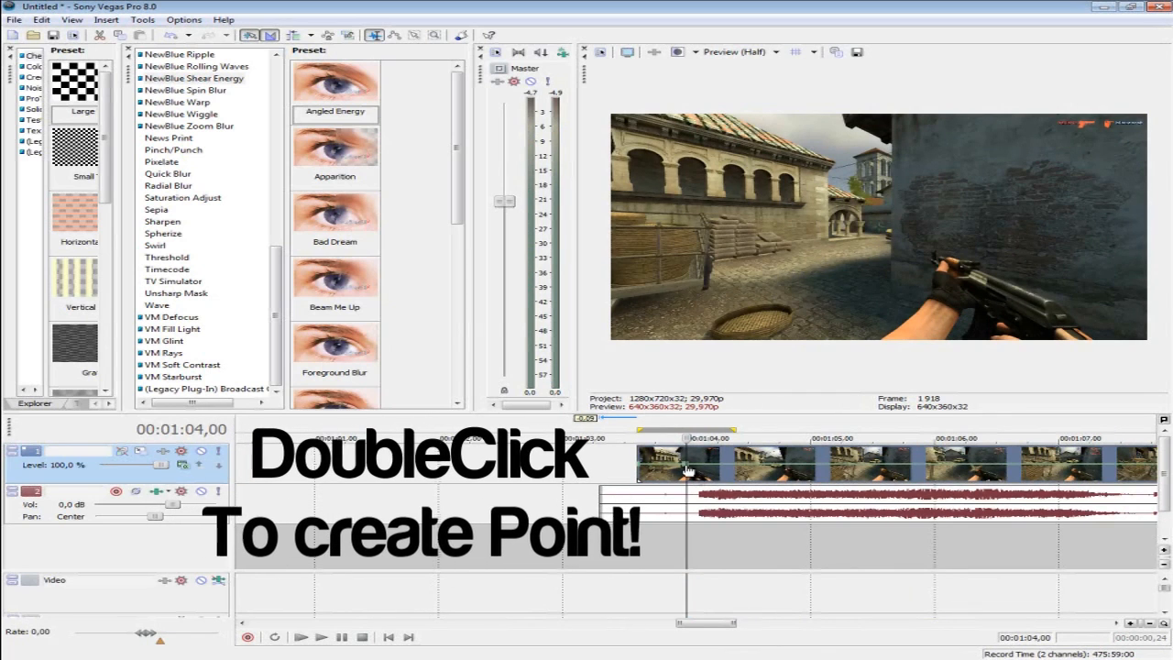
double_click(686, 465)
mouse_move(686, 465)
mouse_down()
mouse_move(677, 472)
mouse_move(684, 465)
mouse_up()
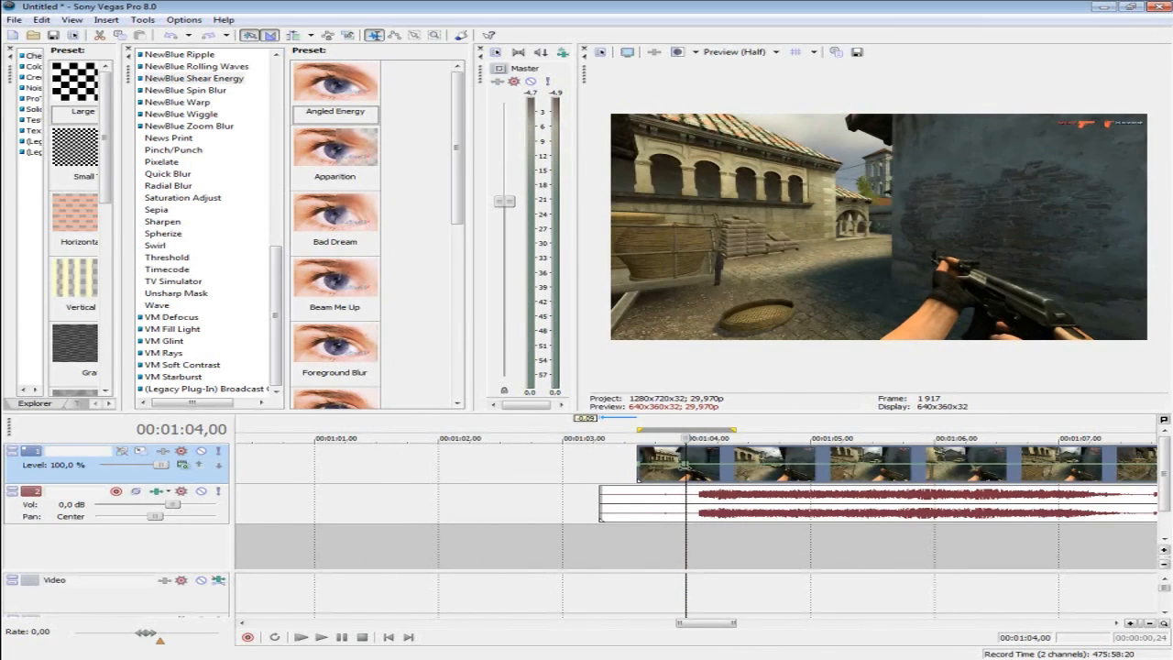
click(713, 471)
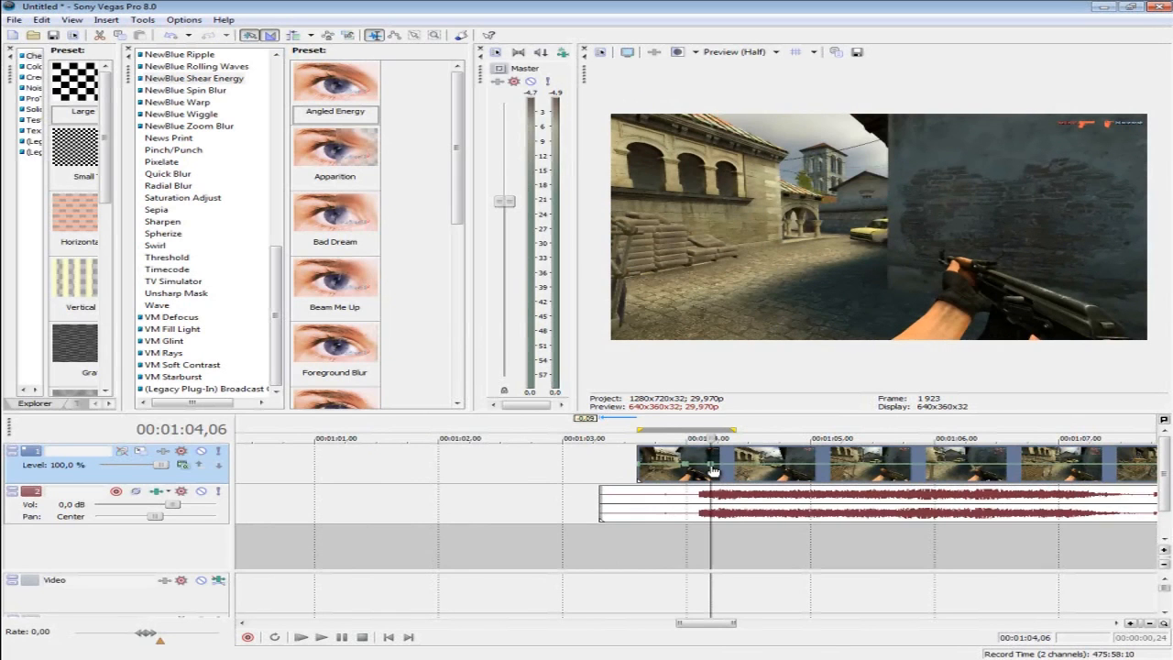
drag(712, 466, 711, 469)
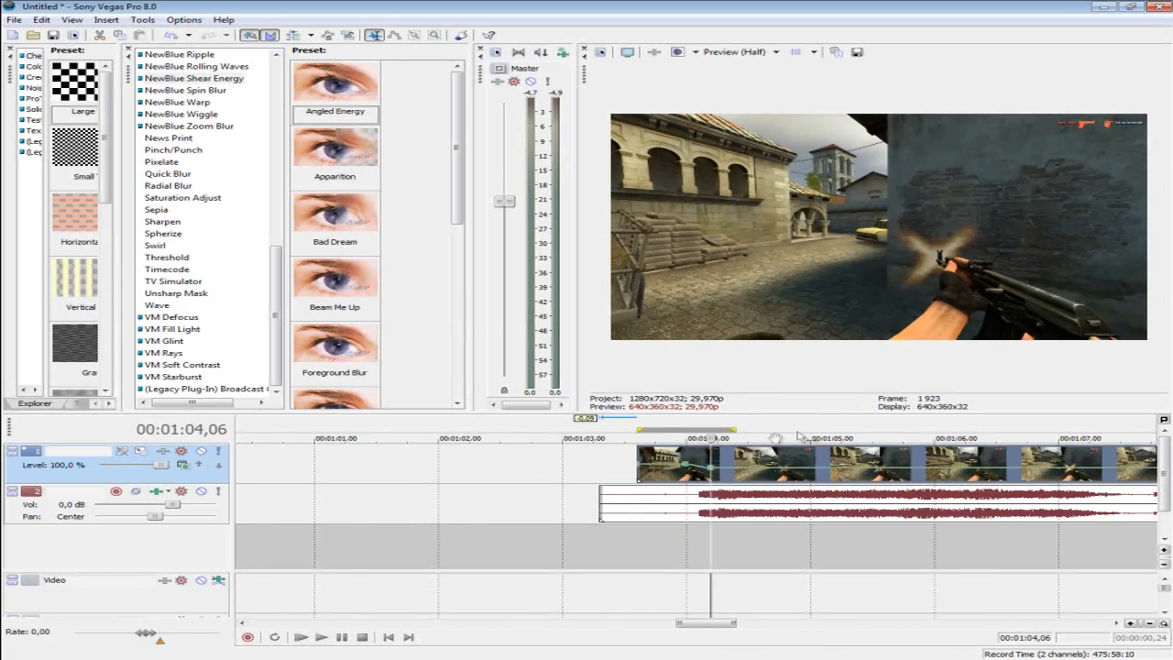
- Examine the game clip frame by frame between the two velocity points around 00:01:04,00 and 00:01:04,06
scroll(704, 479, up, 4)
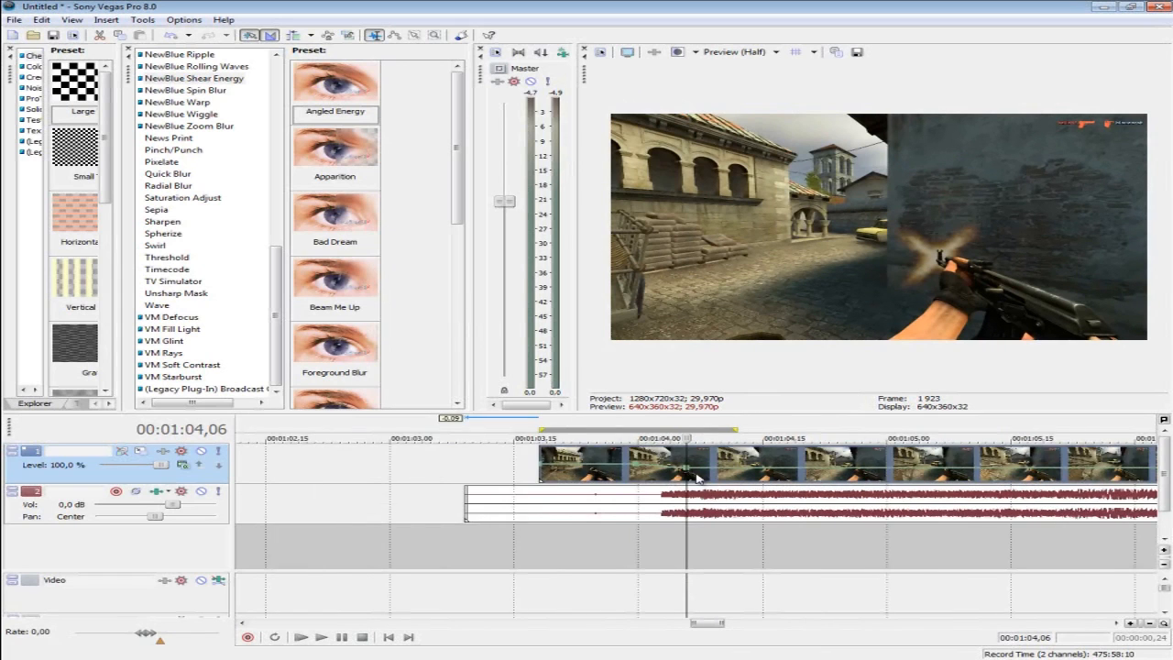
click(615, 465)
key(Right)
key(Right)
key(Right)
key(Right)
key(Right)
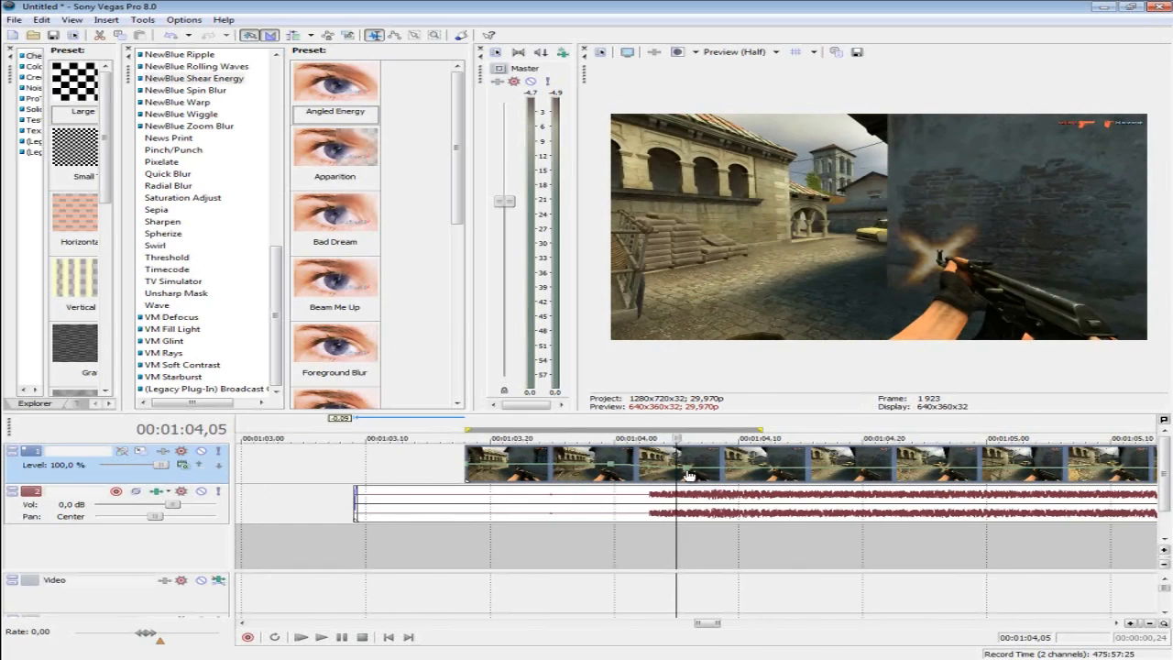
key(Left)
key(Left)
key(Left)
key(Left)
- Preview the slowed game clip with its gunfire audio from 00:01:03,28
click(621, 510)
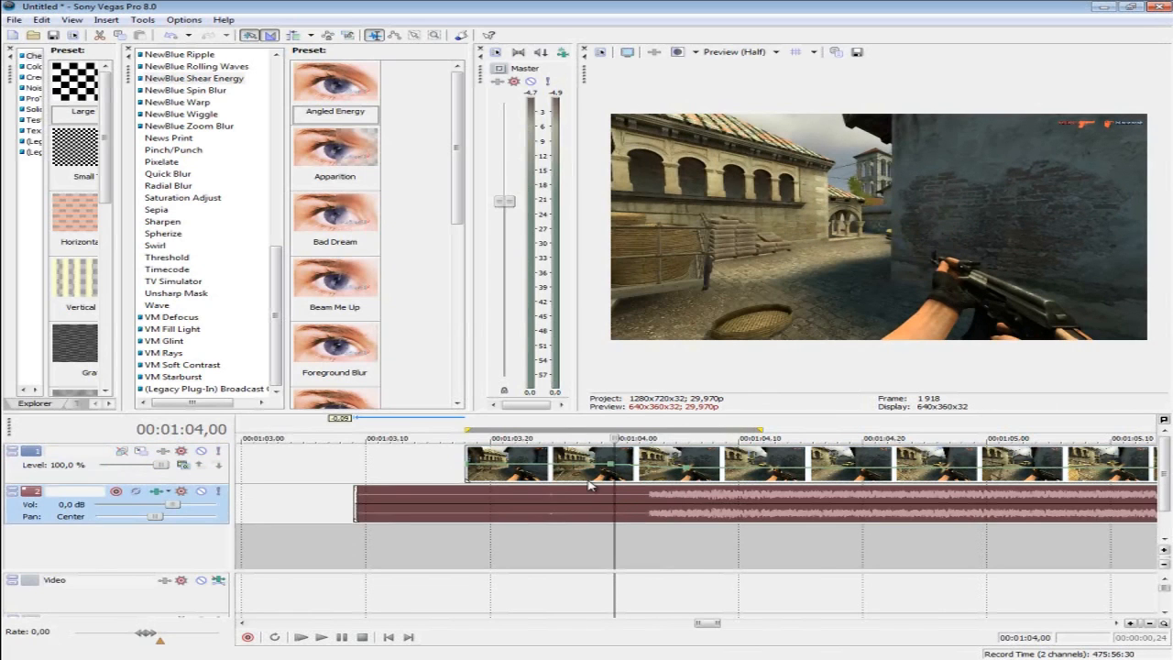
click(588, 478)
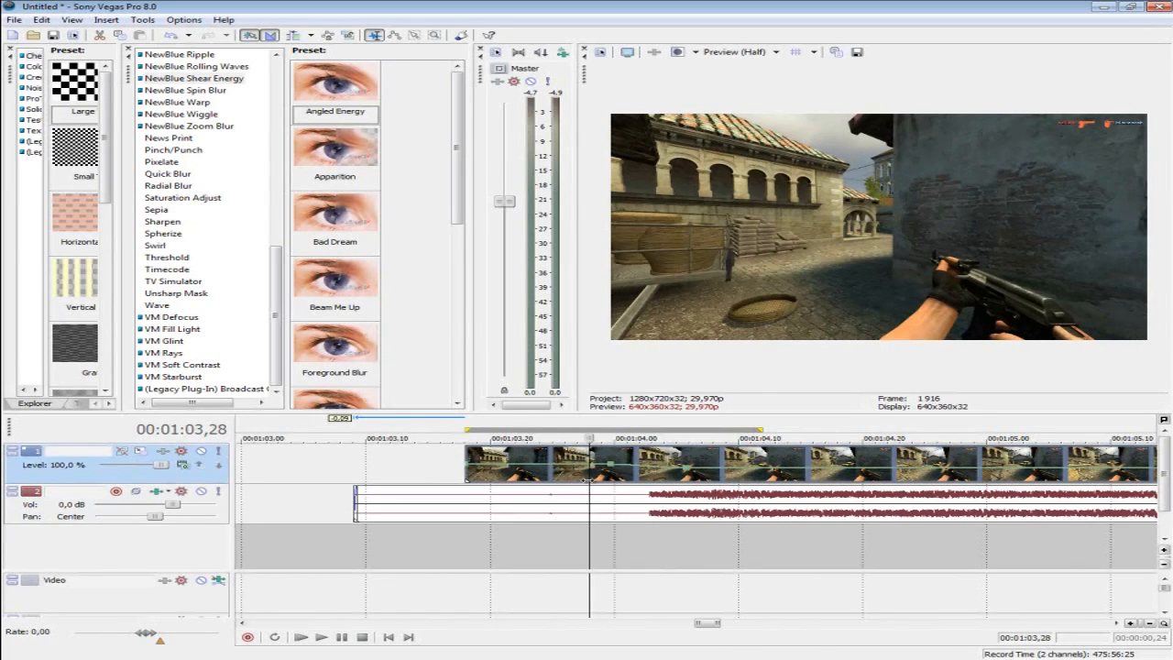
scroll(589, 477, down, 2)
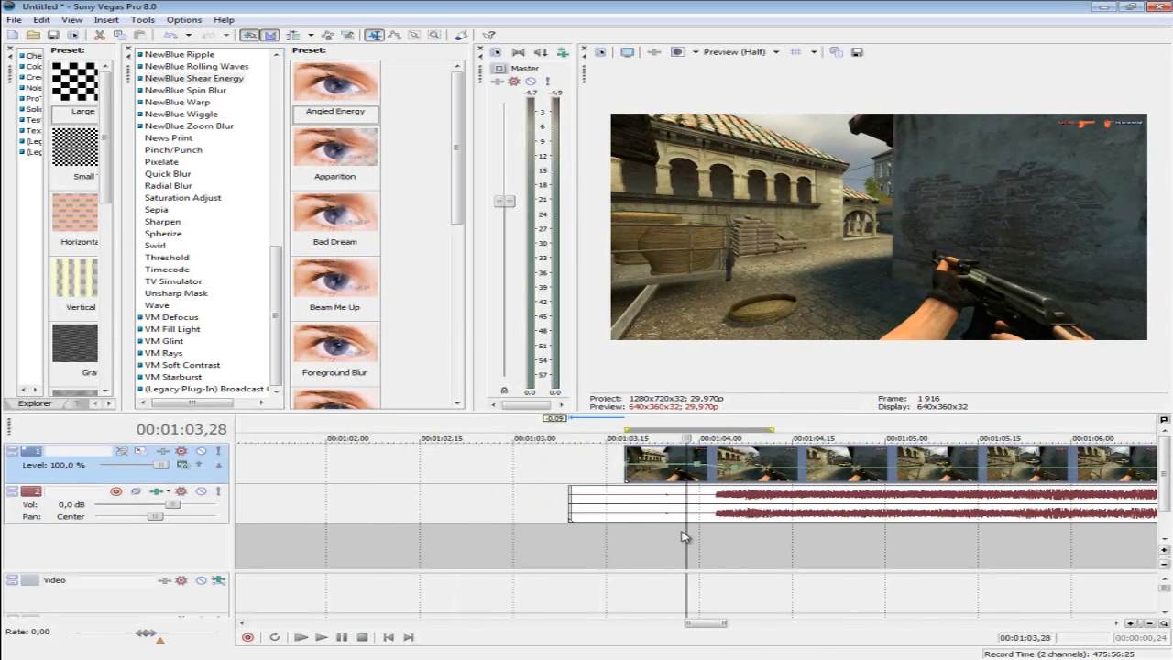
scroll(685, 537, up, 3)
key(space)
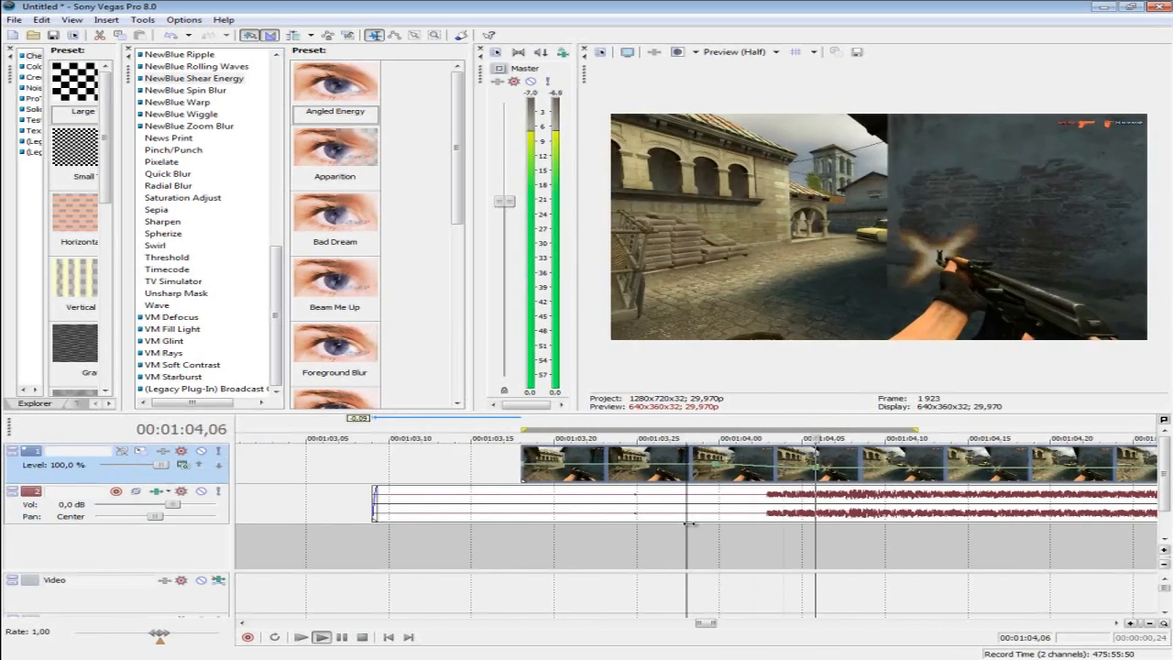
scroll(689, 524, down, 3)
key(space)
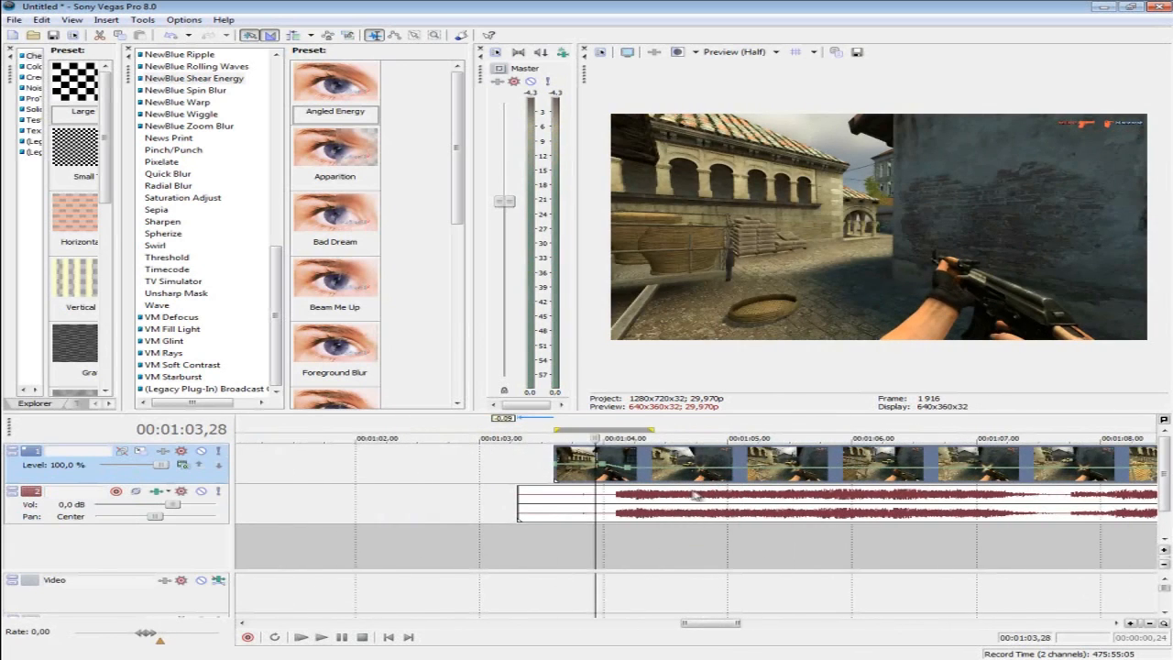
- Split the gunfire audio at 00:01:04,03, where the sound of the shot begins
click(616, 509)
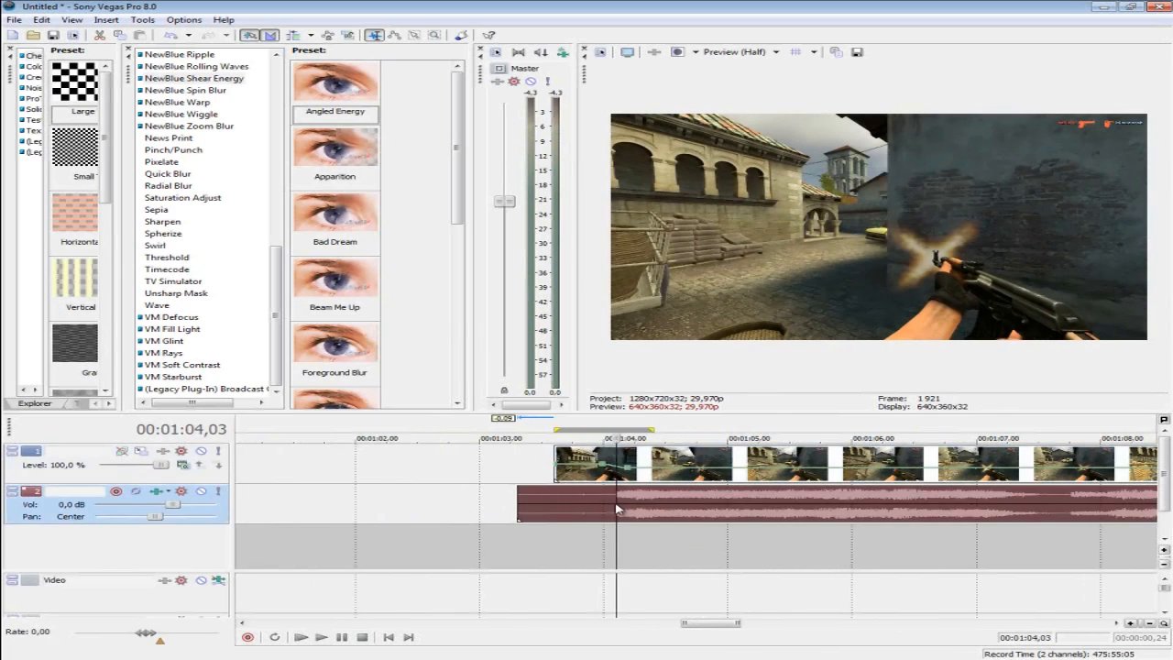
scroll(616, 509, up, 5)
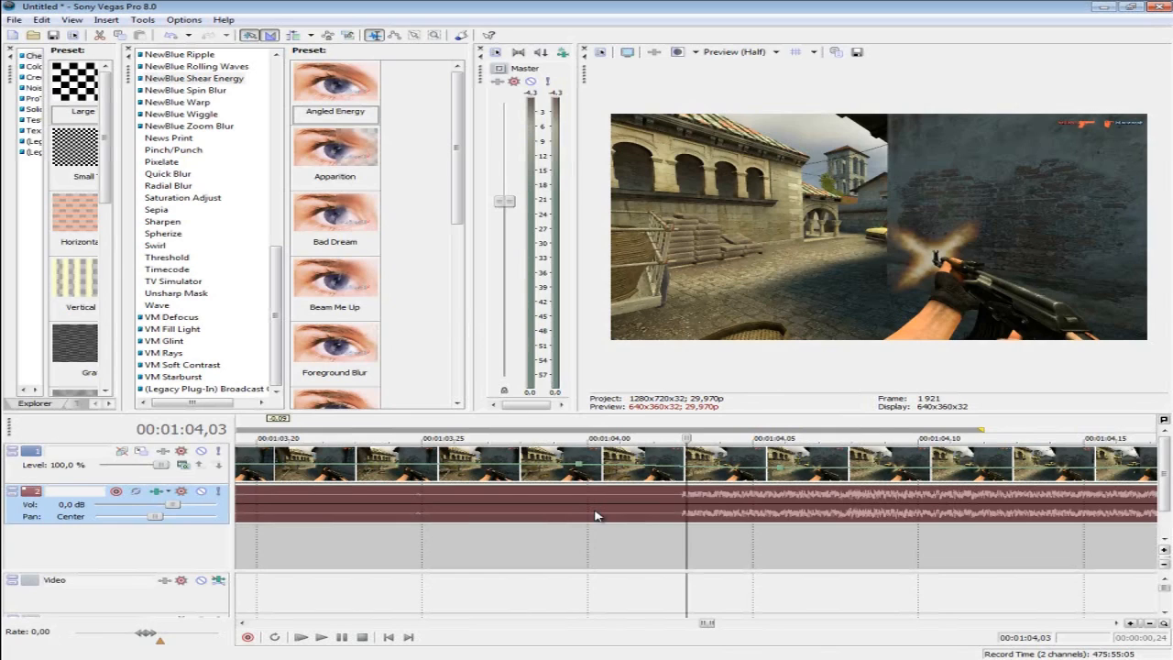
key(Delete)
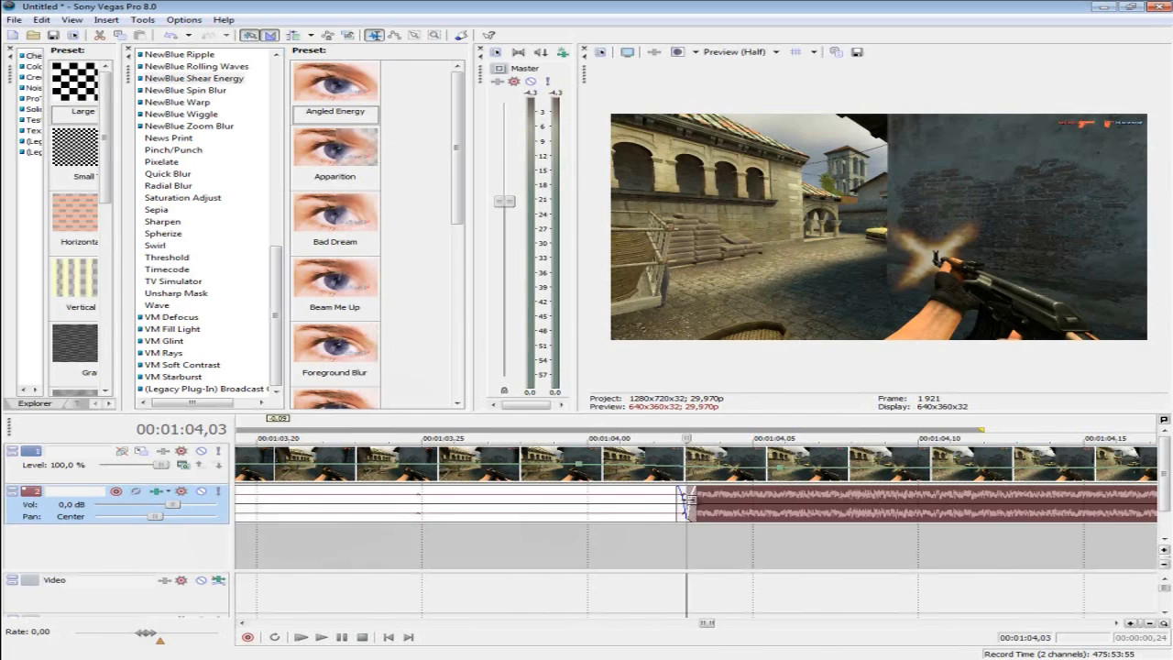
scroll(683, 500, down, 2)
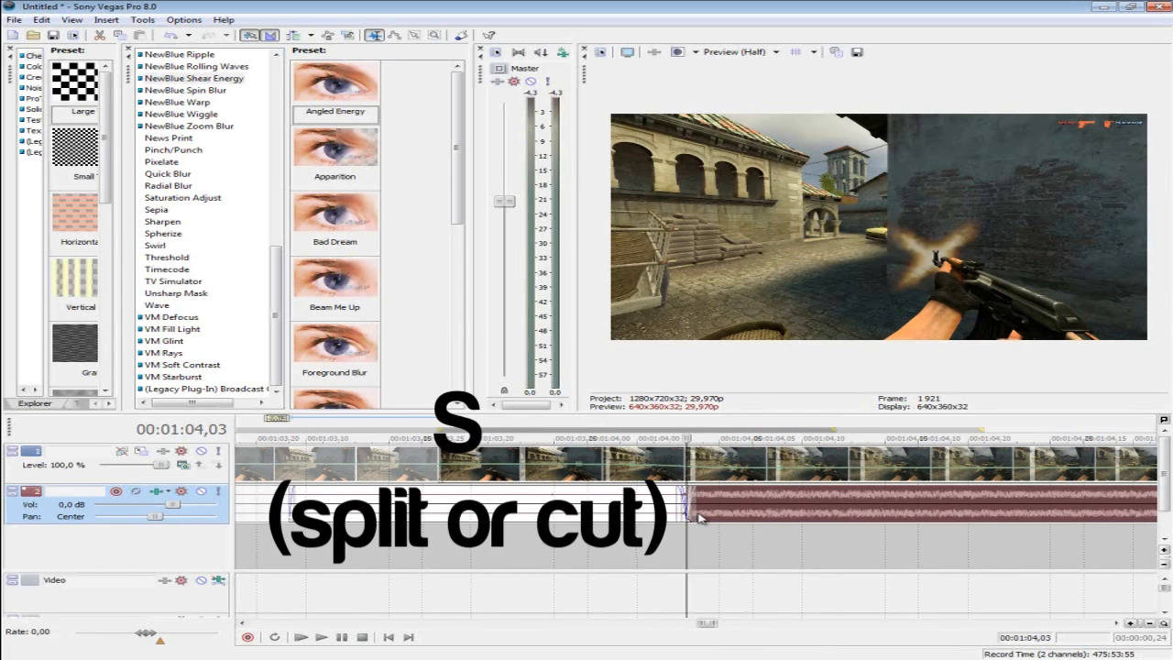
- Split the gunfire audio again at 00:01:04,06 and move the remaining part 6 frames later
click(745, 506)
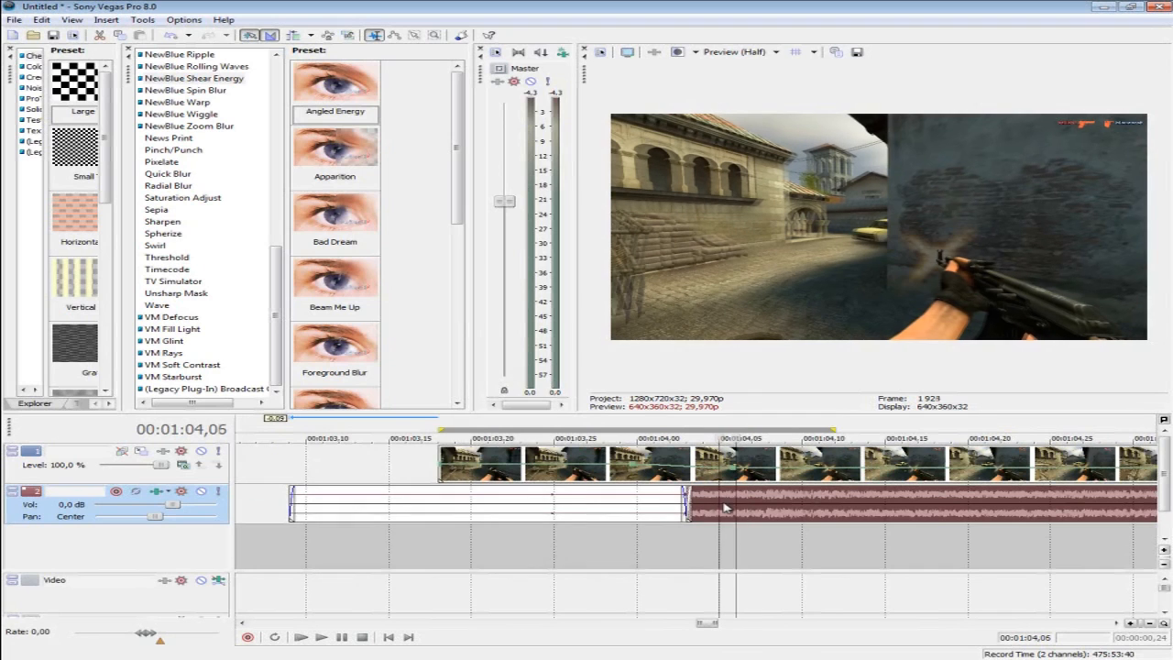
click(732, 509)
key(s)
drag(755, 509, 857, 511)
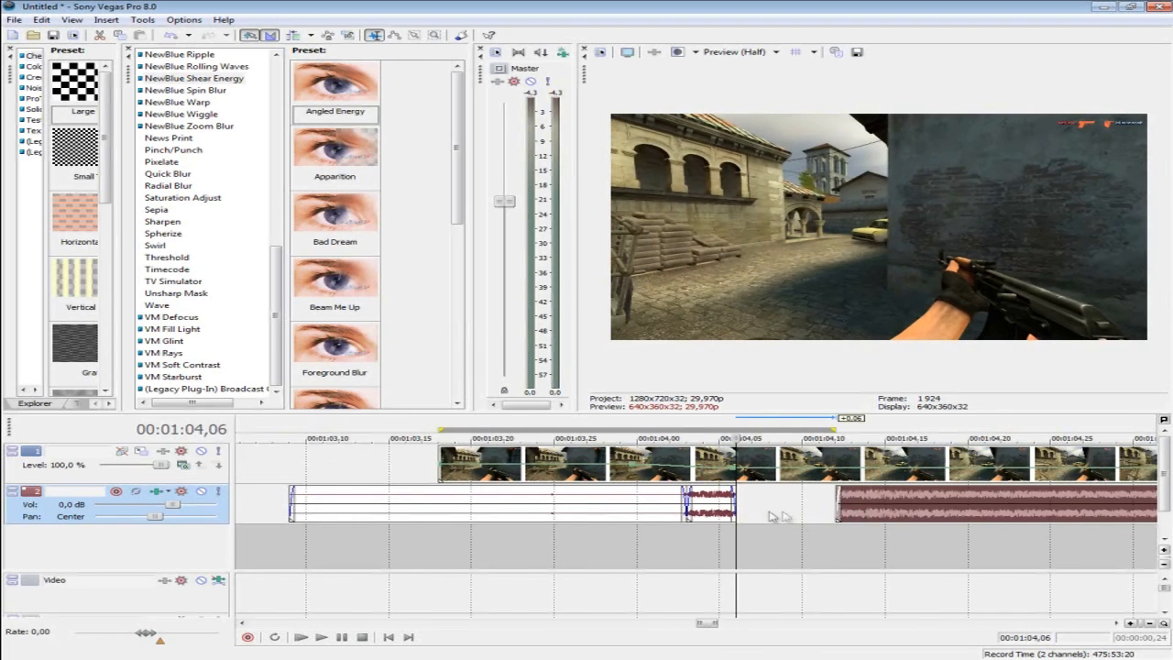
- Time-stretch the short gunshot piece by 4 frames so it ends at 00:01:04,10, and preview it from 00:01:04,02
scroll(741, 509, up, 4)
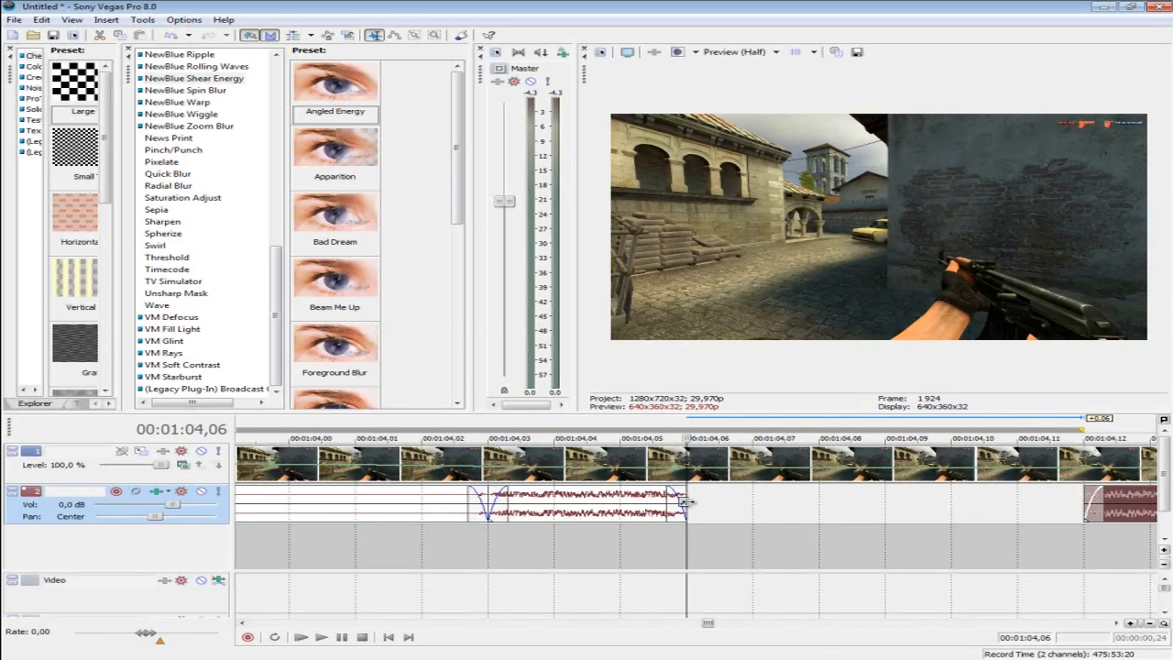
drag(684, 501, 953, 505)
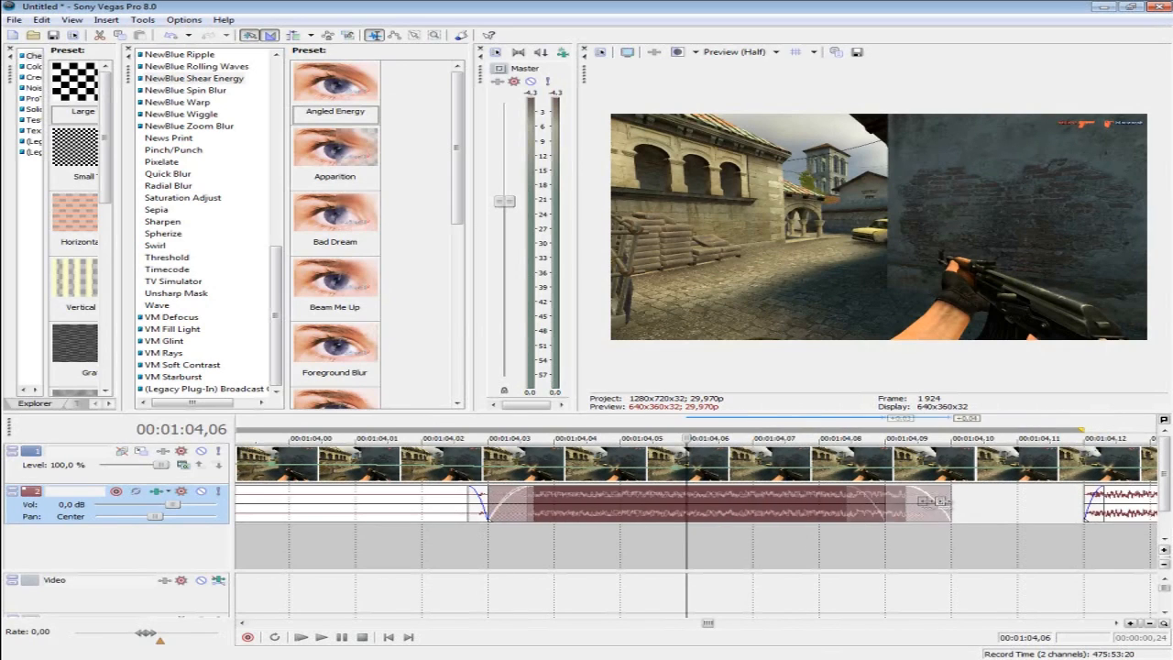
click(446, 557)
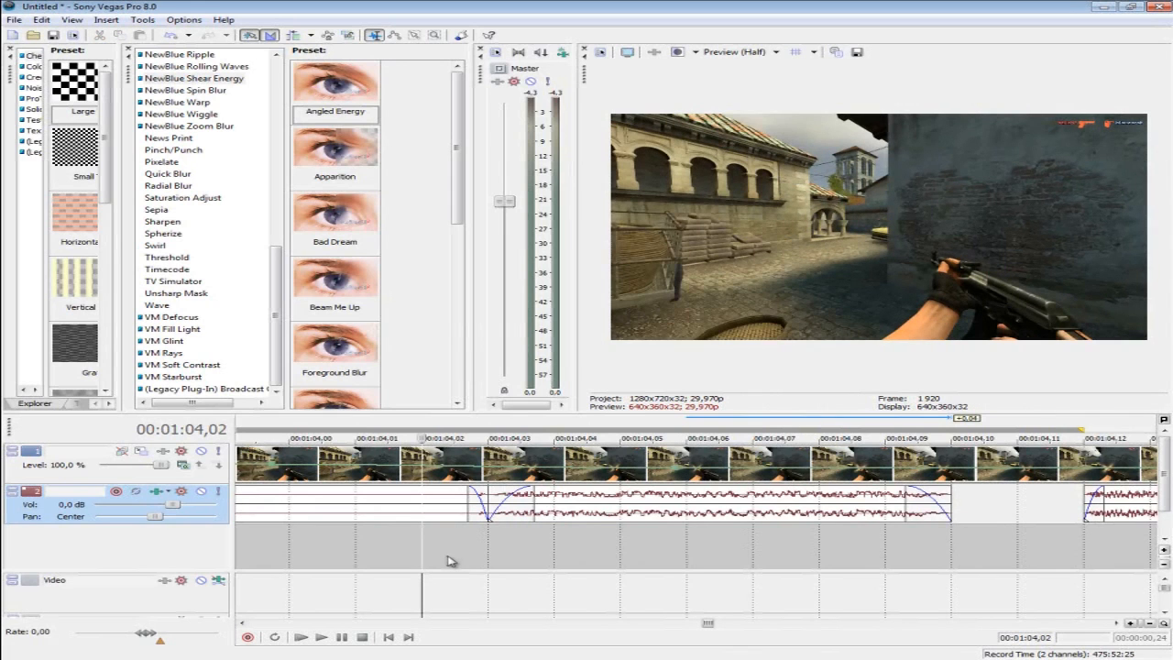
key(space)
scroll(744, 503, down, 1)
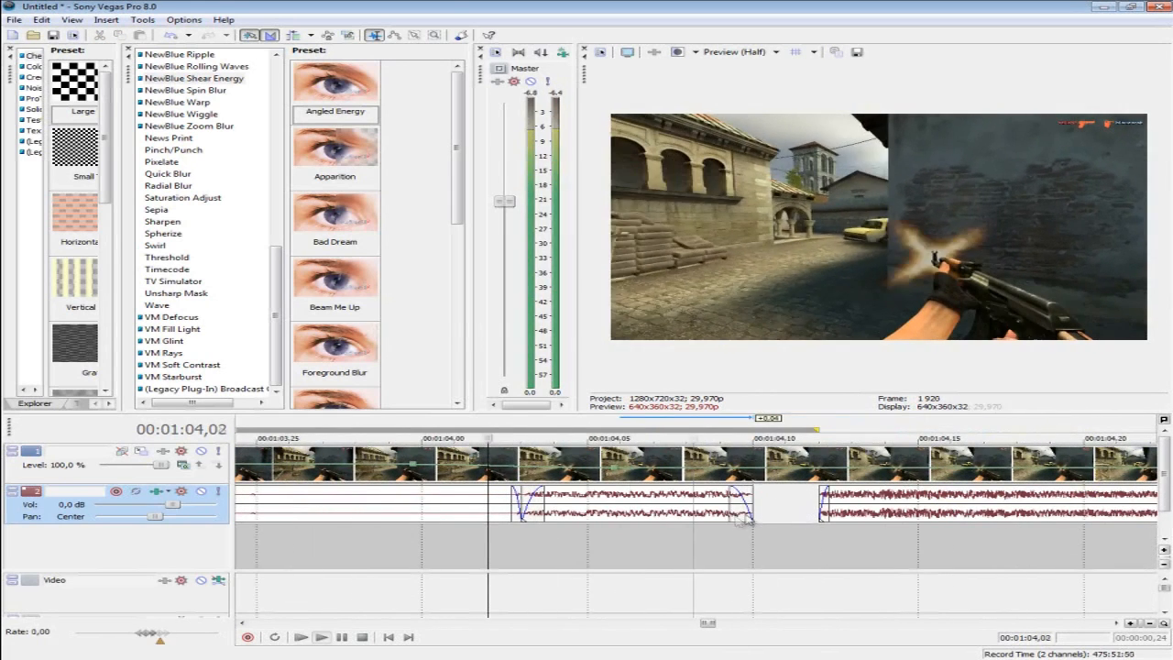
key(space)
- Lock the stretched gunshot piece's pitch change to the stretch, using the Classic method
right_click(687, 512)
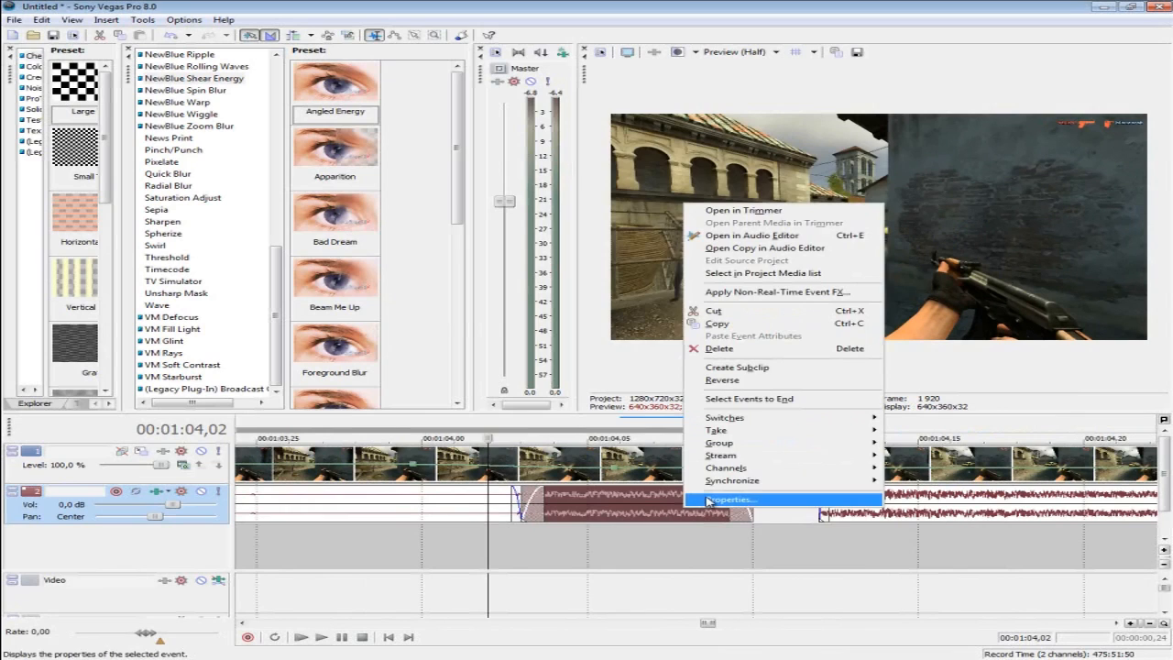
click(711, 500)
click(616, 336)
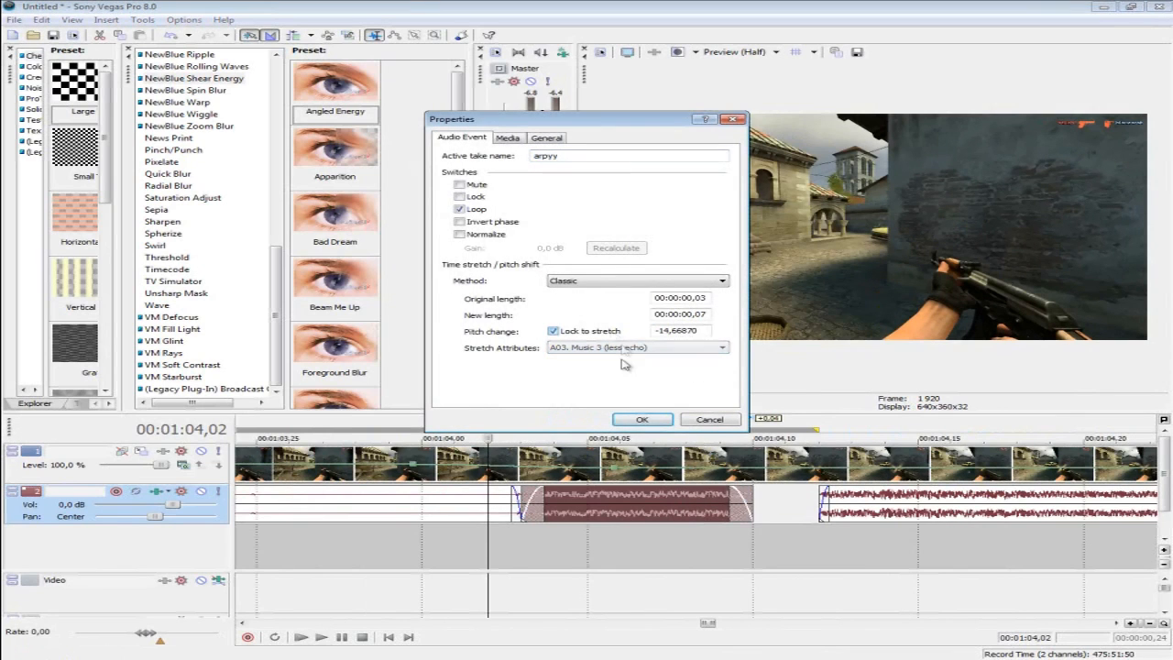
click(646, 419)
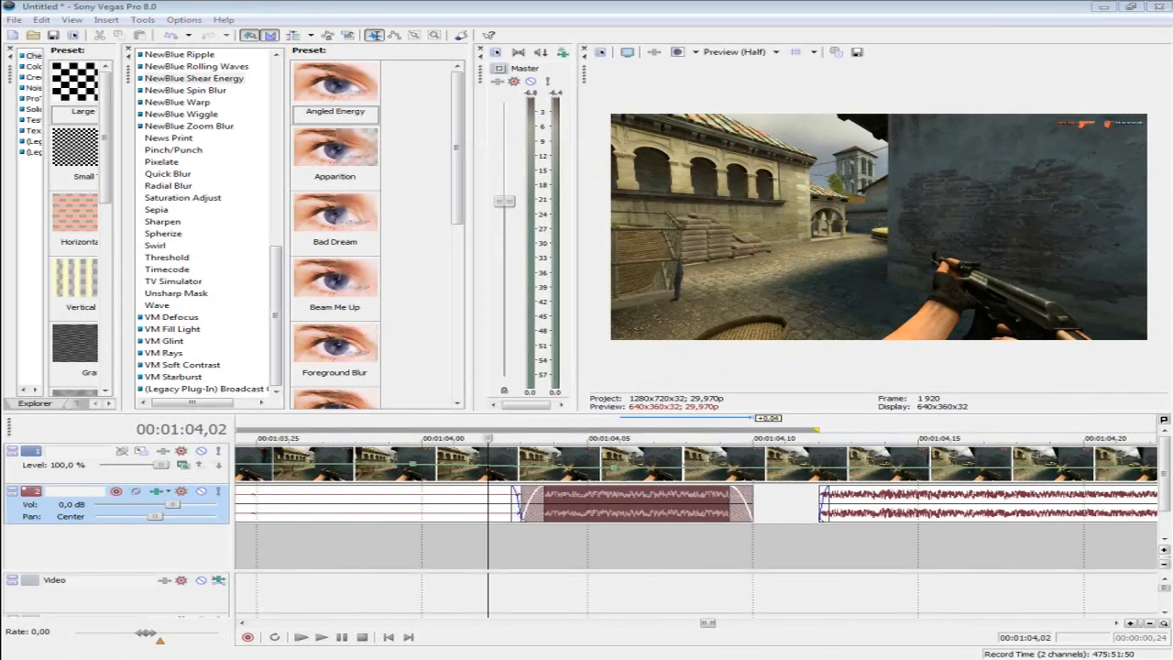
click(614, 583)
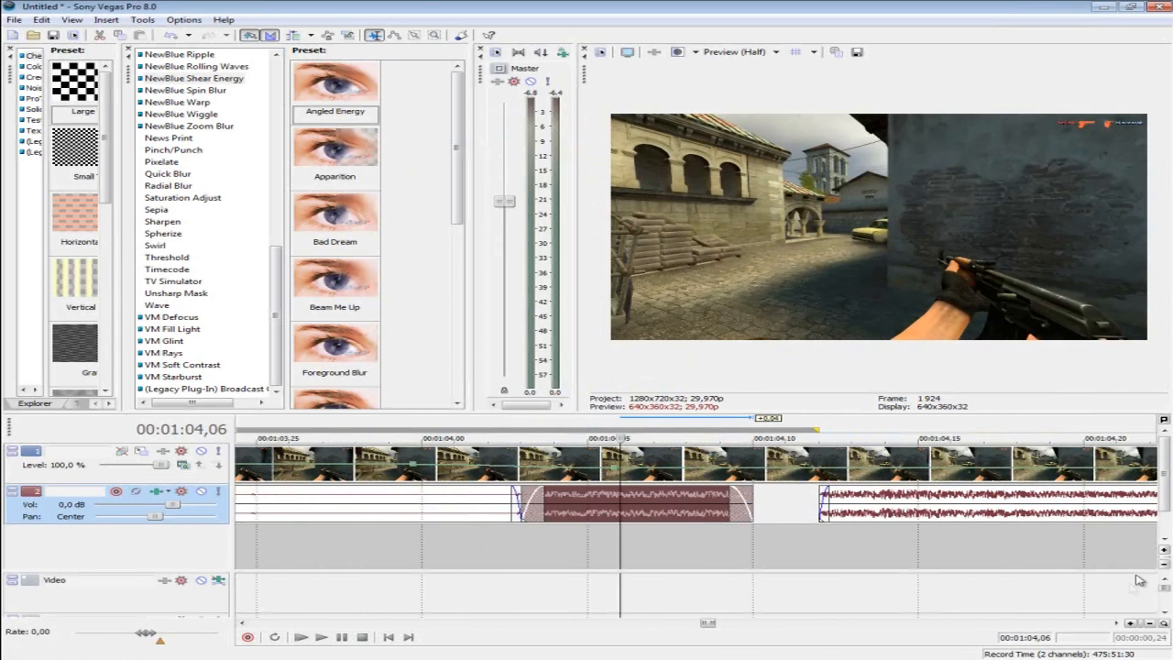
- Set a time selection from 00:01:03,27 to 00:01:04,13 and preview the pitched-down shot
drag(850, 440, 322, 440)
key(space)
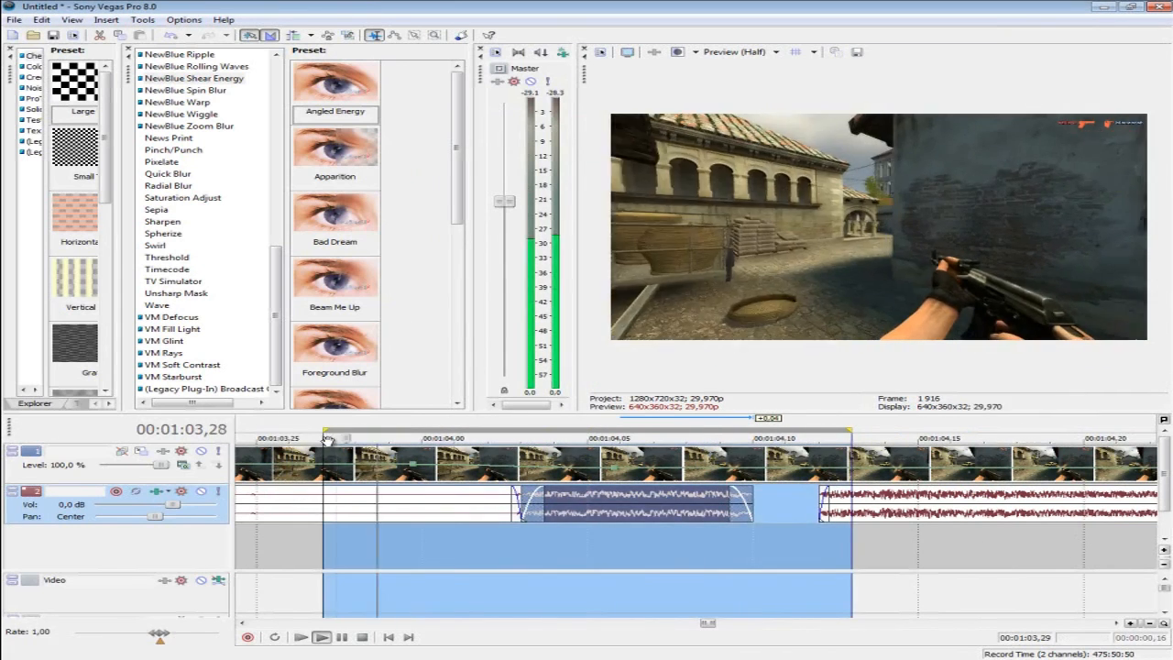
key(space)
- Move the remaining gunfire audio 2 frames earlier so it joins the end of the stretched gunshot piece
click(876, 519)
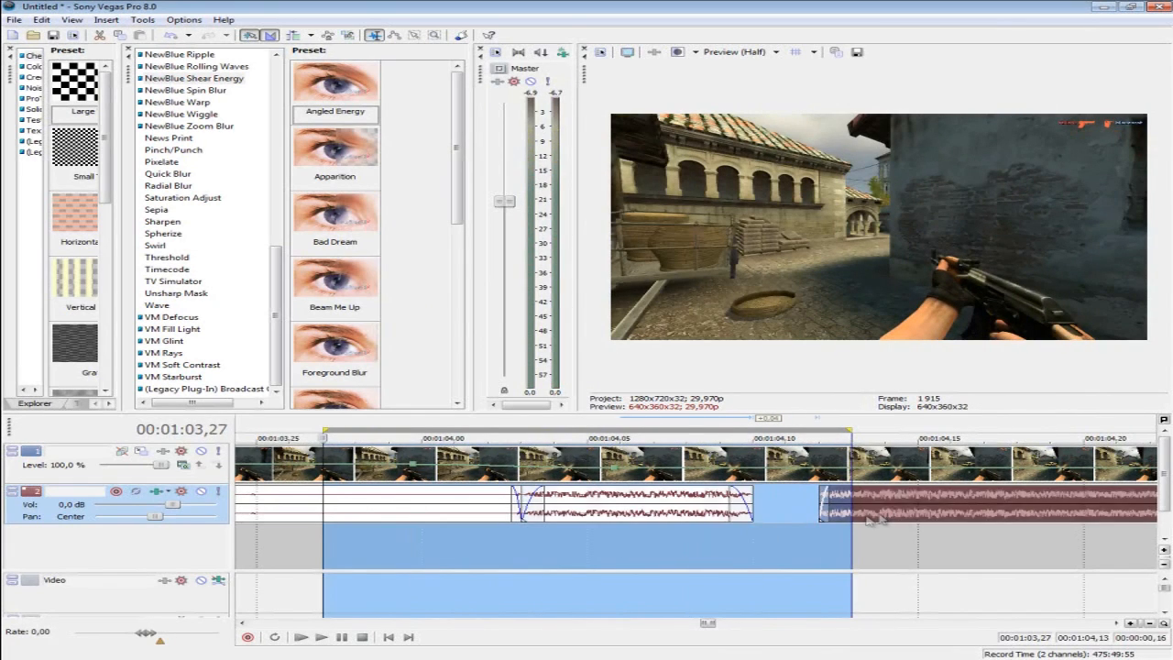
drag(876, 519, 827, 523)
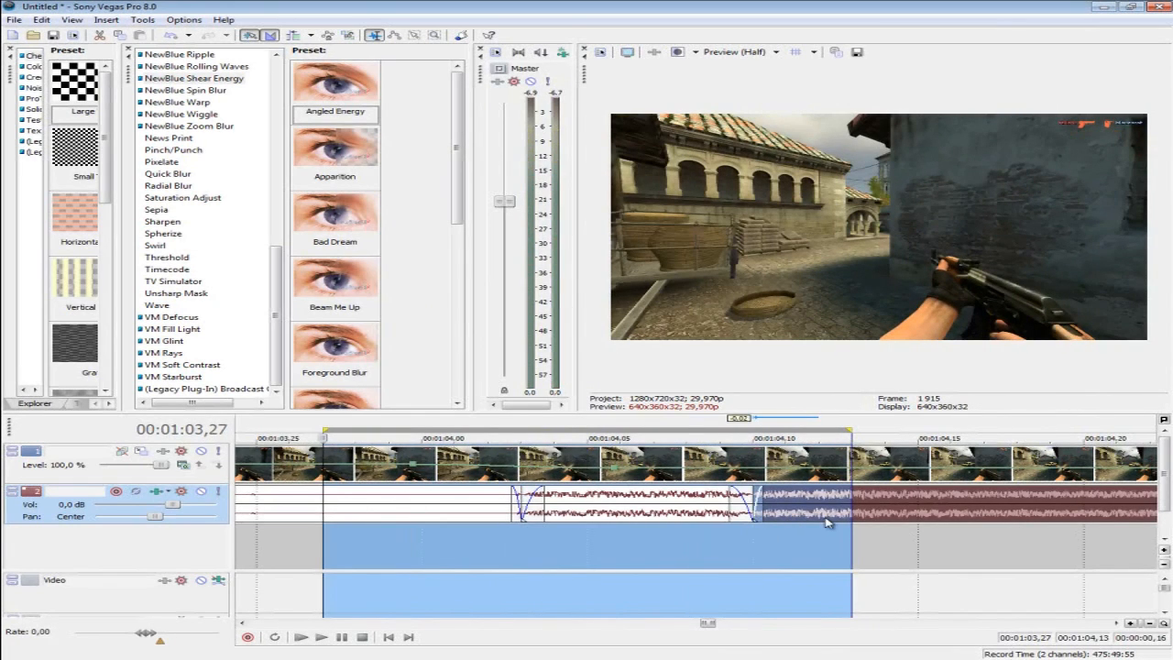
click(722, 476)
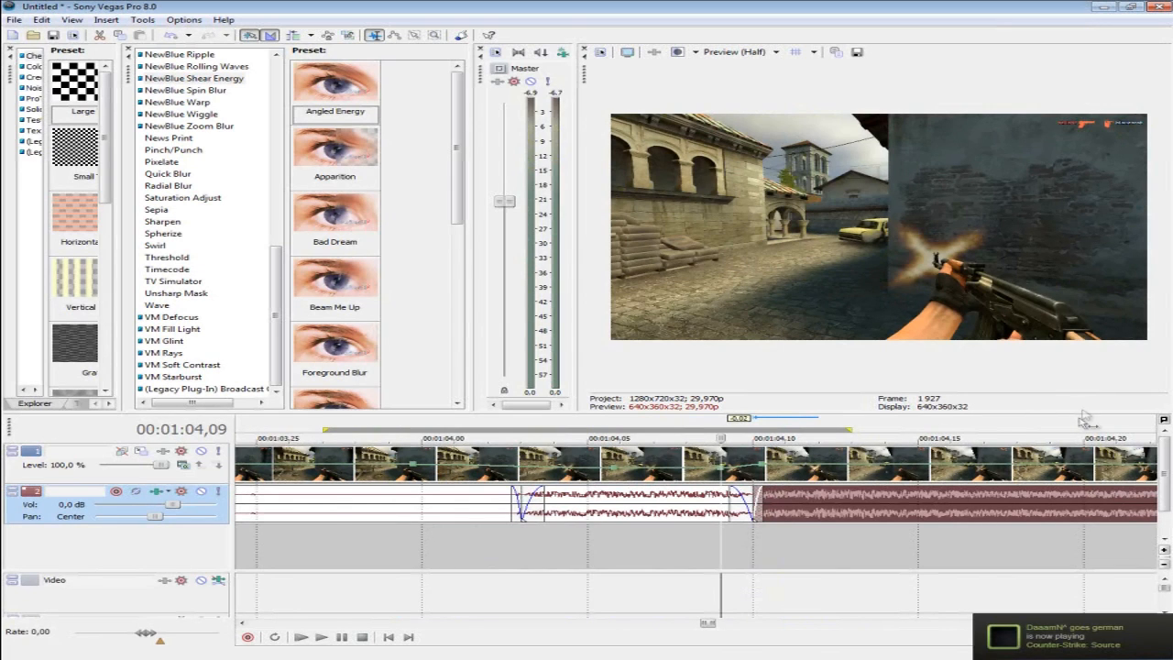
- Set a time selection from 00:01:03,28 to 00:01:04,17 and preview the slowed shot with its joined audio
scroll(822, 453, down, 1)
drag(886, 541, 412, 465)
key(space)
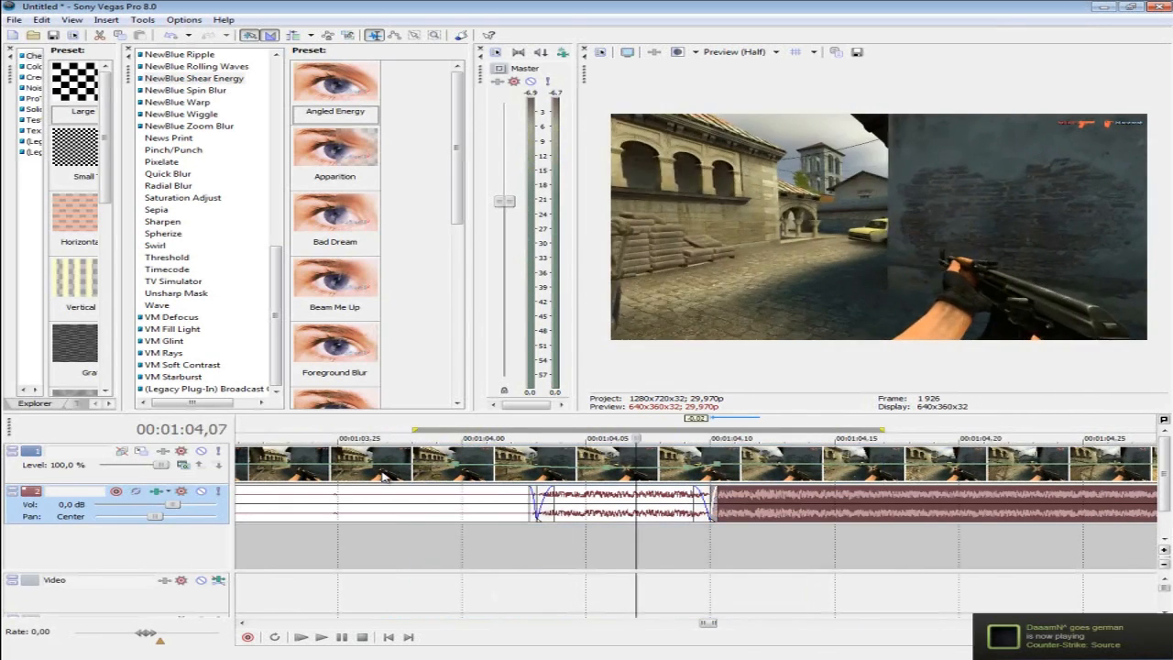
key(space)
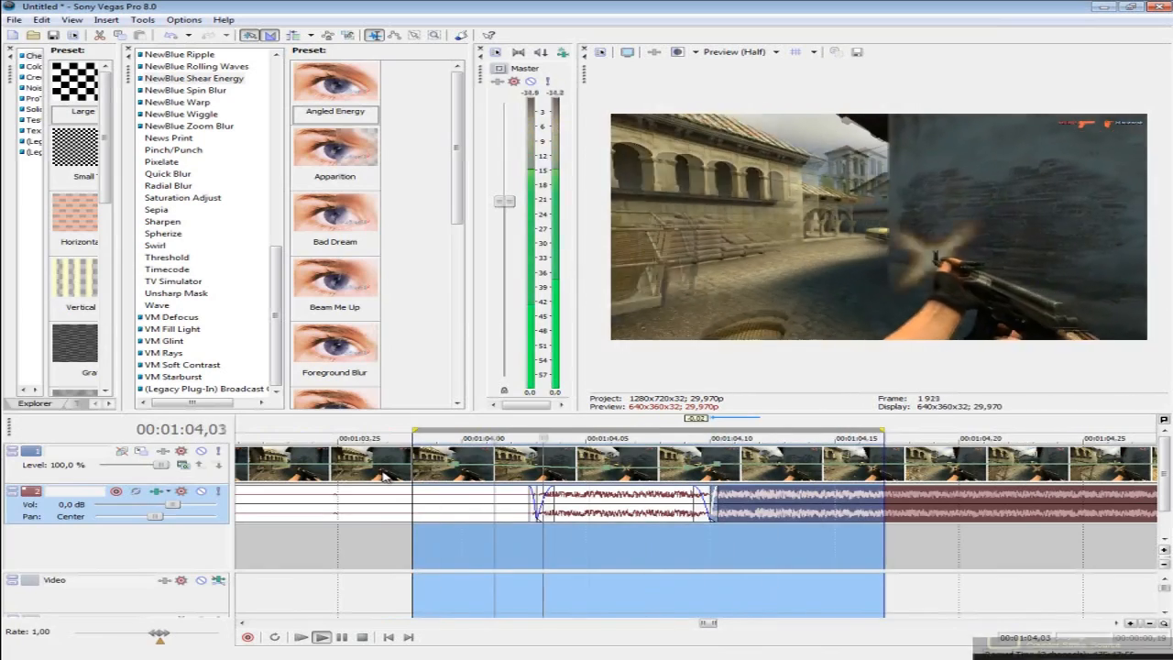
key(space)
scroll(606, 570, down, 3)
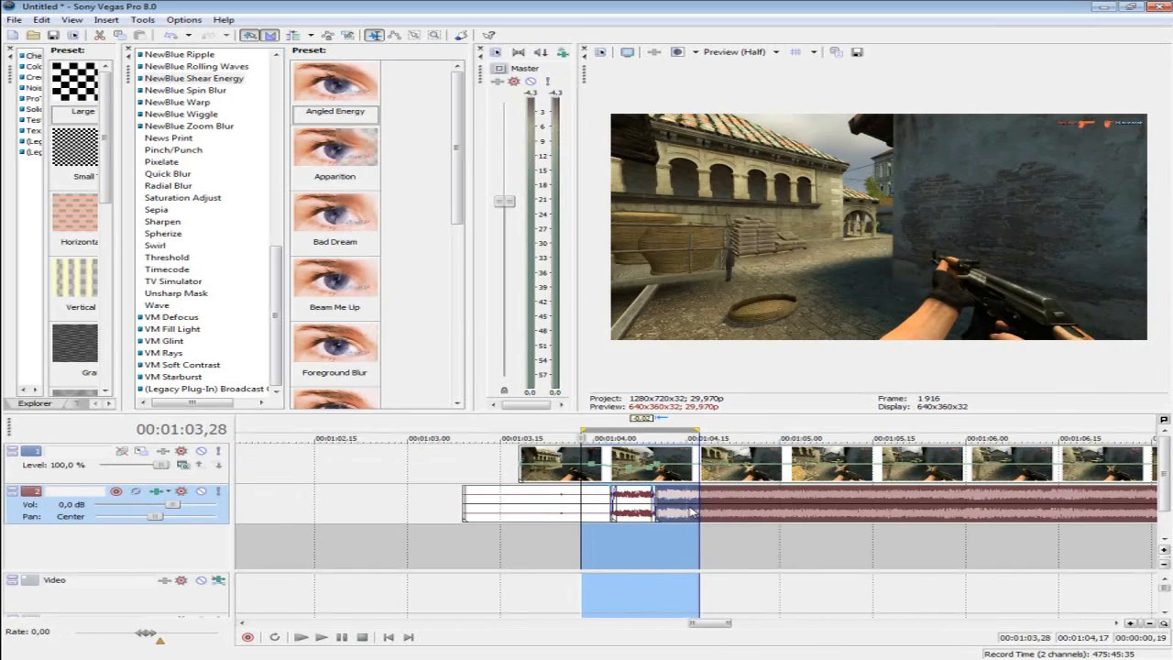
scroll(689, 511, up, 3)
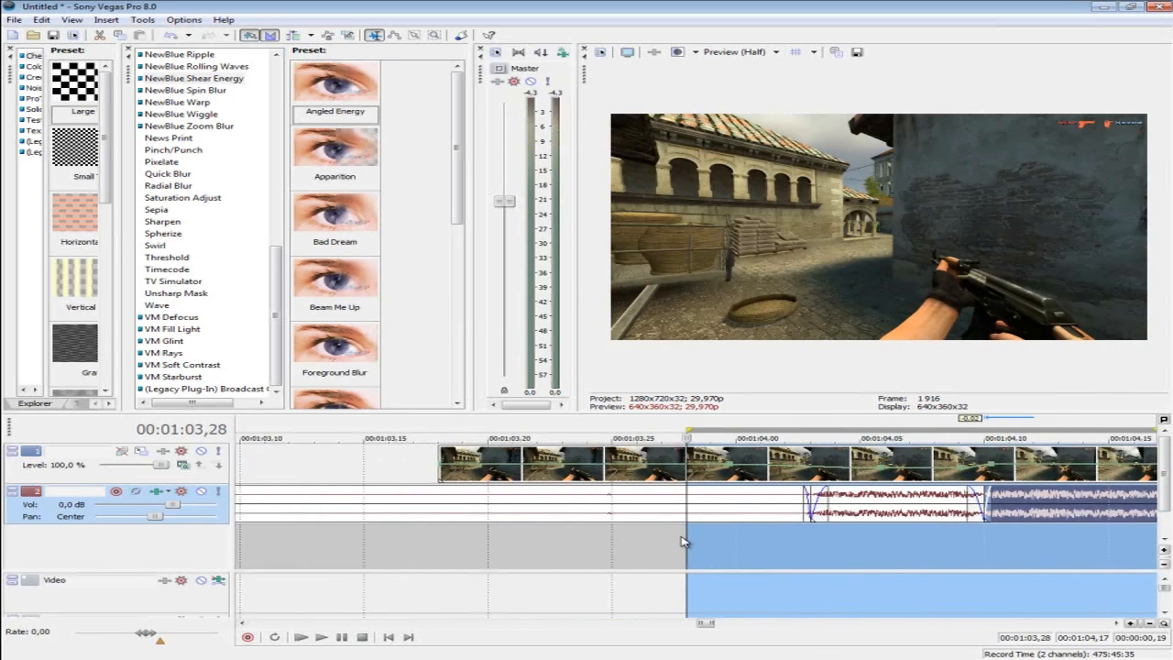
- Locate the pistol shot around 00:01:08,07 near the clip's end and preview the footage from there
scroll(686, 539, down, 7)
click(870, 505)
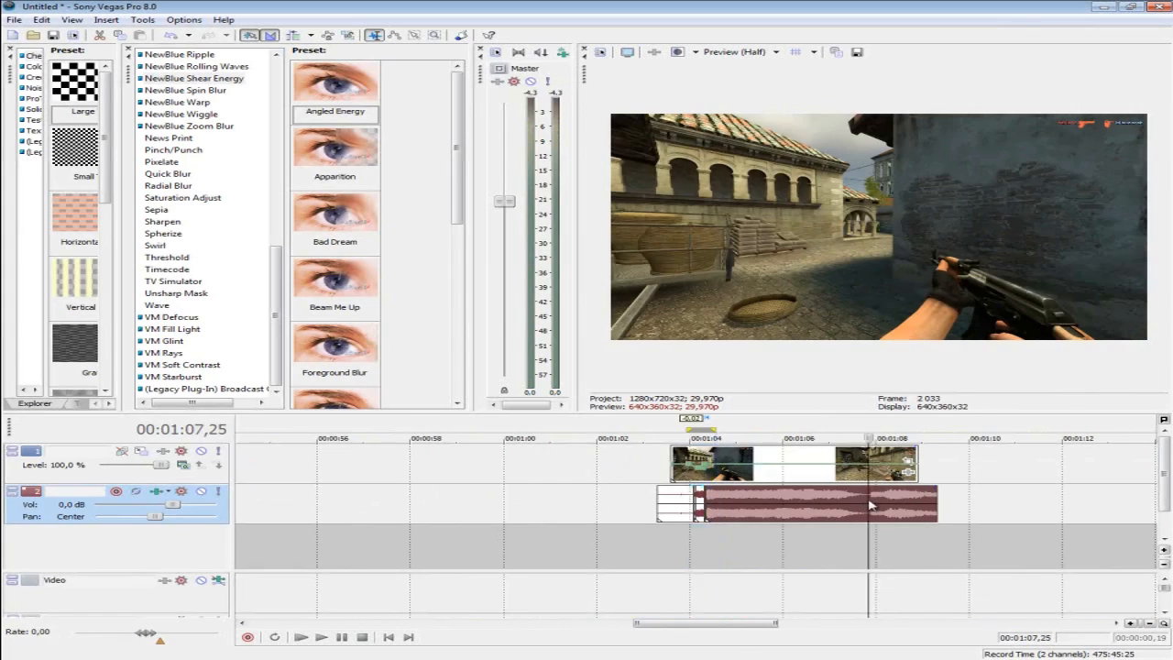
scroll(871, 505, up, 7)
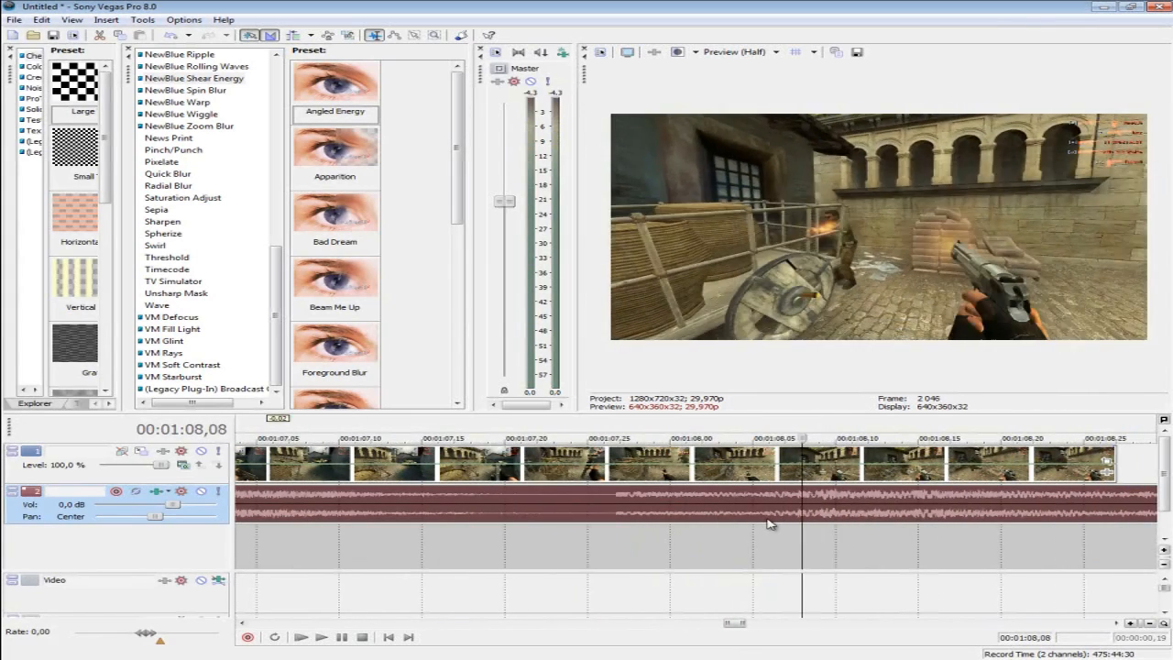
key(Left)
key(space)
key(space)
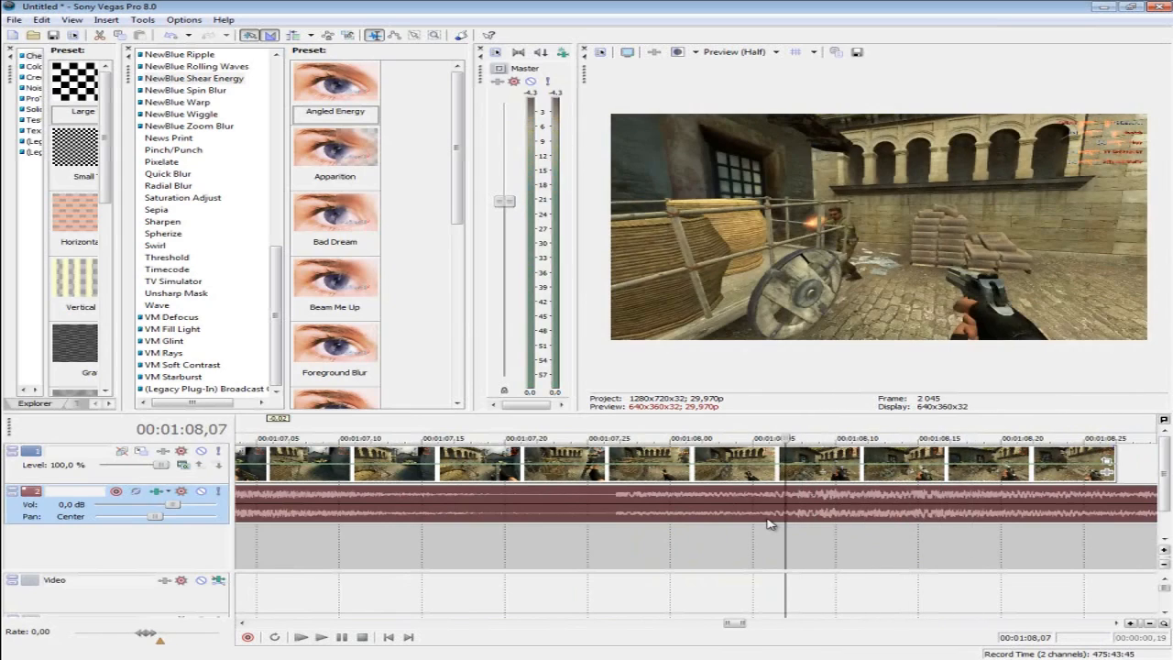
key(space)
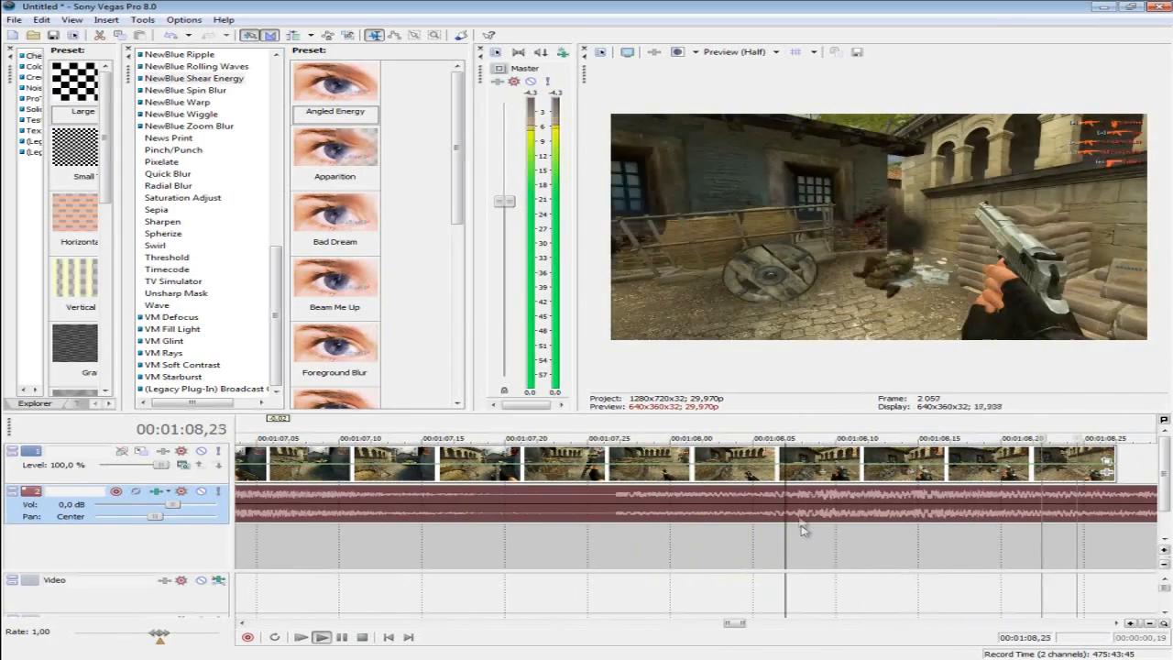
key(space)
- Add velocity envelope points at the pistol shot, raising one near 00:01:08,08 and pulling the one right after it down low
double_click(770, 463)
double_click(796, 464)
drag(797, 465, 795, 445)
key(Right)
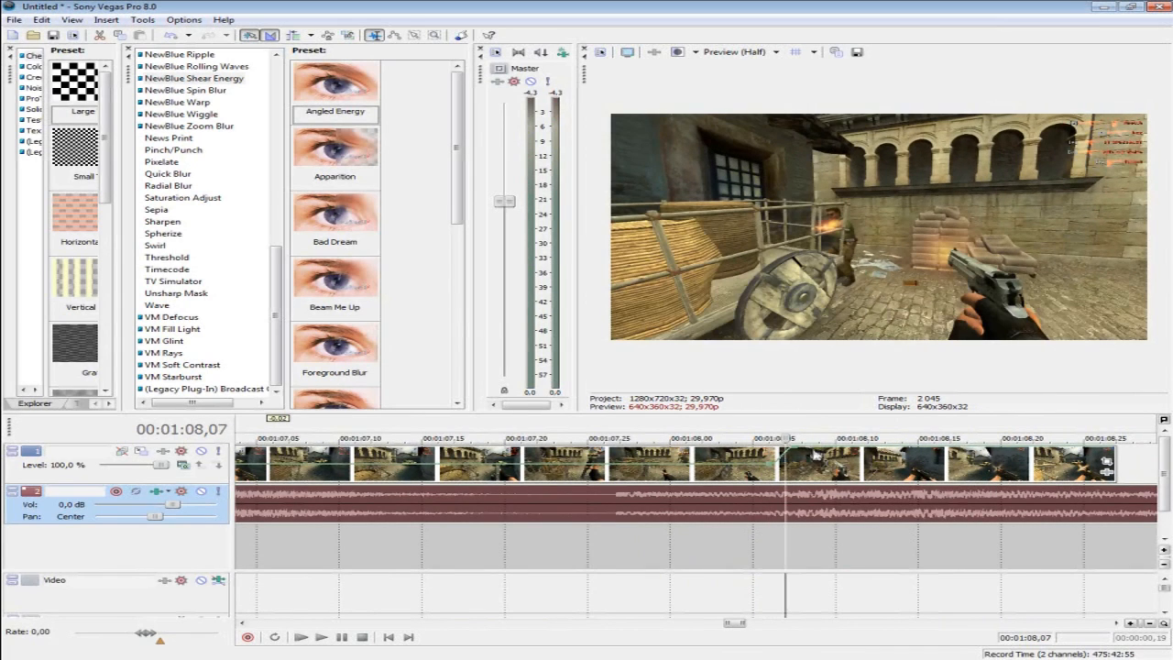
double_click(810, 448)
drag(811, 448, 810, 469)
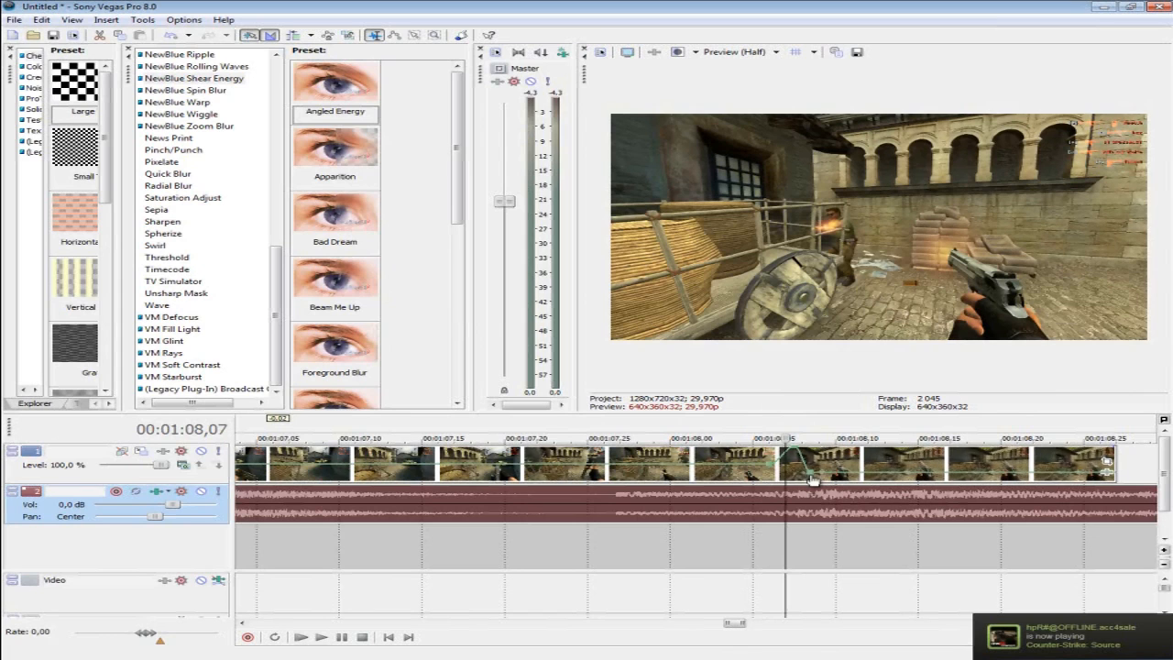
- Add velocity envelope points after 00:01:08,11, forming a second peak that drops back low by about 00:01:08,16
key(Right)
key(Right)
key(Right)
key(Right)
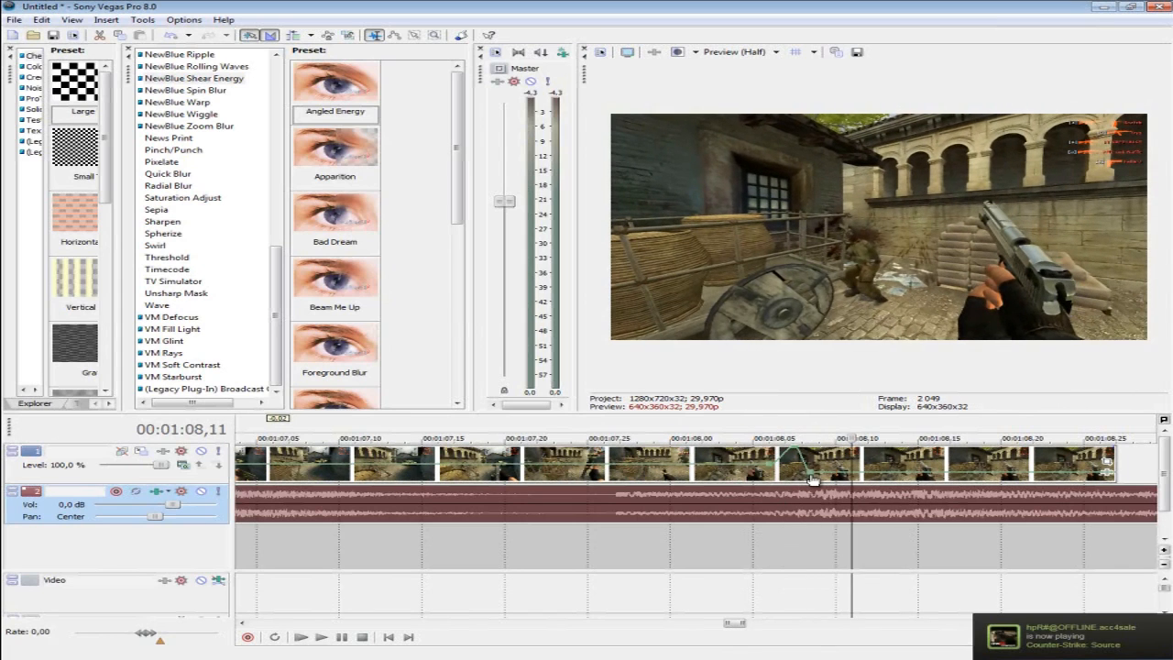
key(Right)
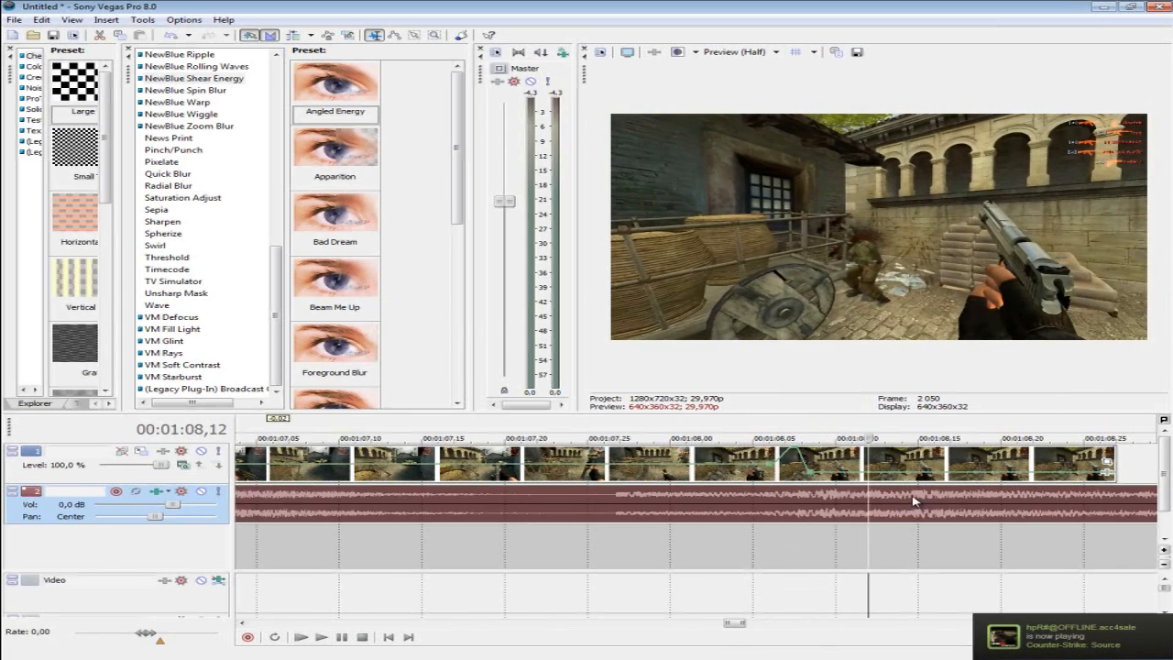
key(Right)
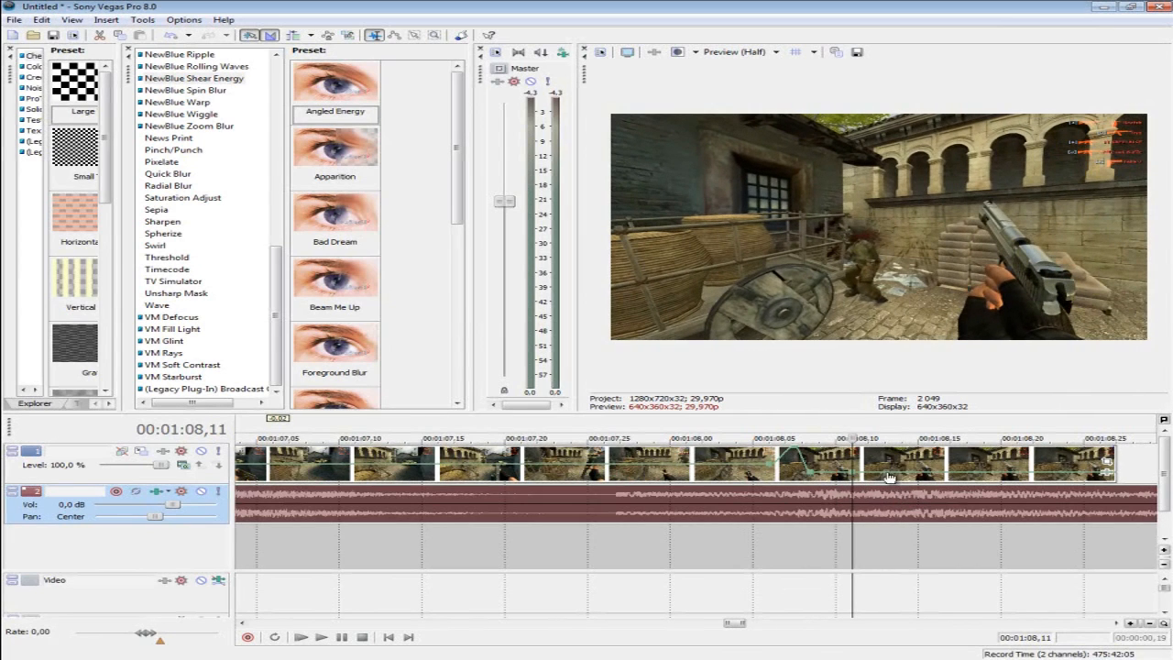
key(Right)
key(Right)
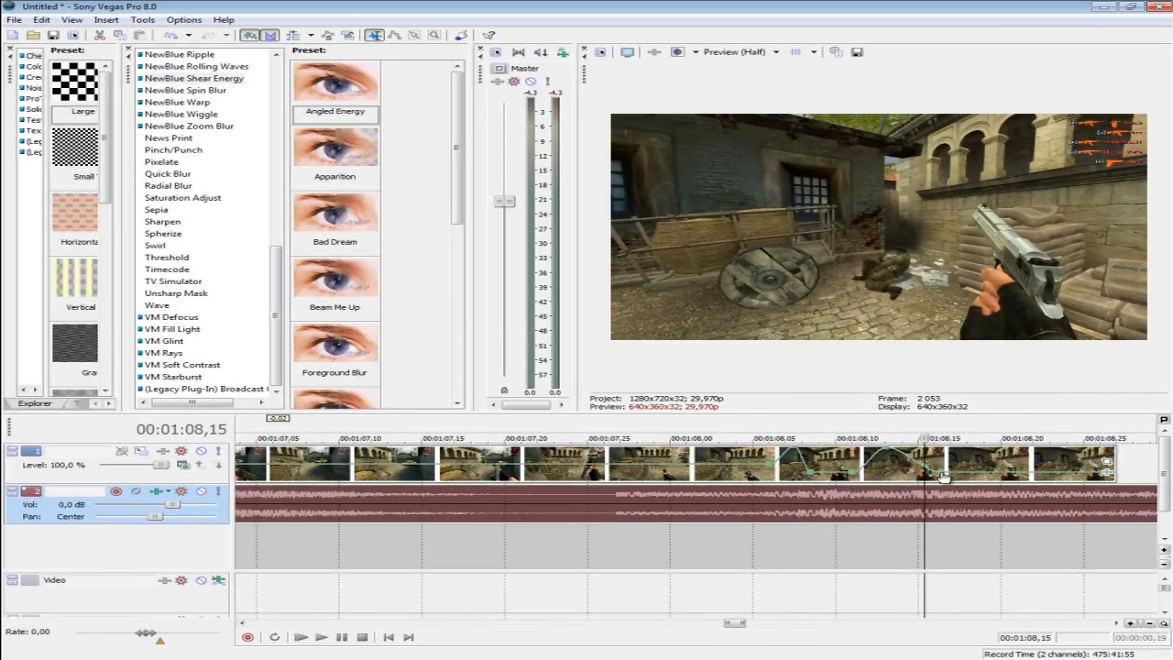
key(Right)
key(Right)
key(Right)
key(Right)
key(Right)
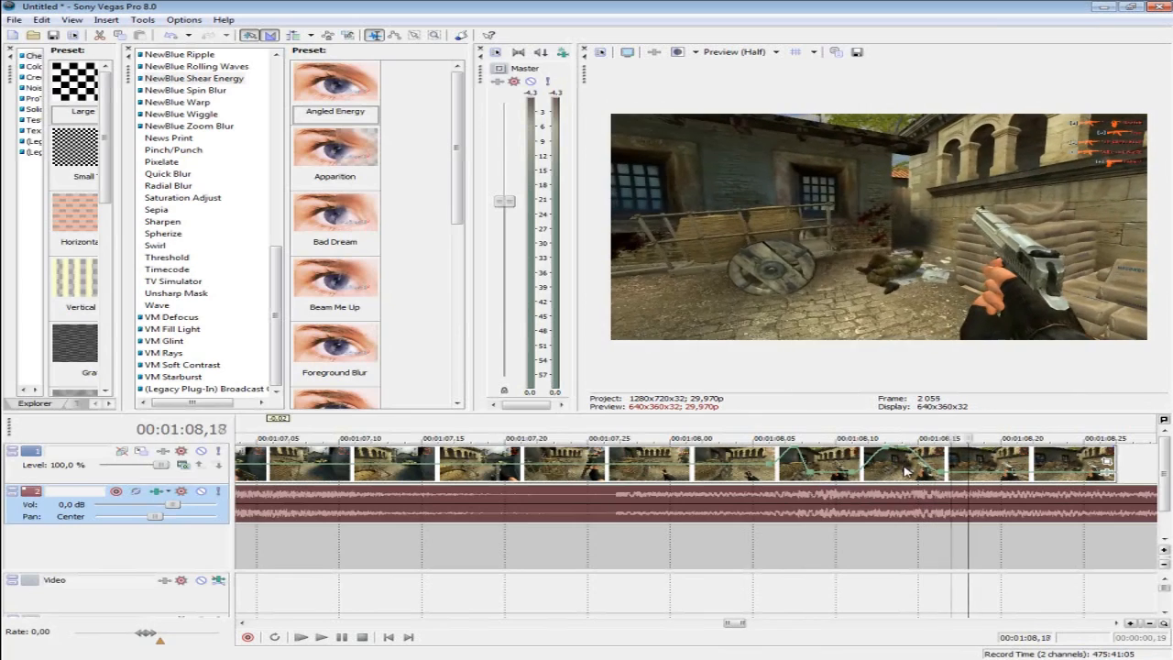
- Set a 26-frame time selection from about 00:01:08,05 across the clip's end and preview the new velocity changes
scroll(877, 430, down, 1)
drag(823, 431, 501, 440)
key(space)
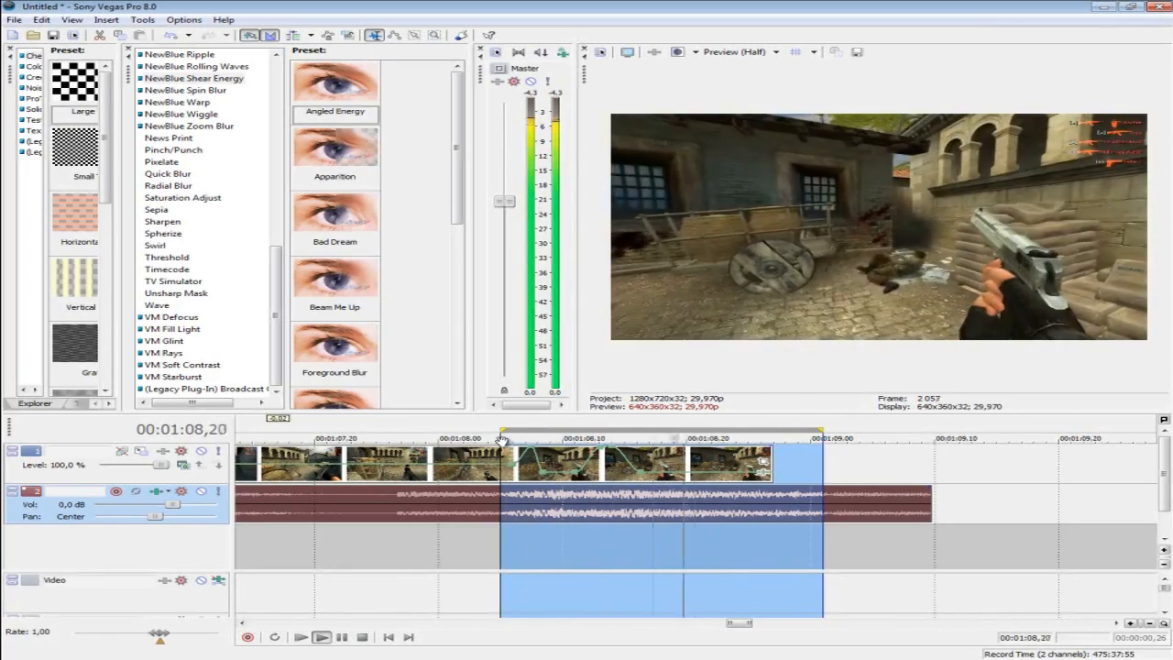
key(space)
scroll(444, 533, down, 3)
click(434, 534)
scroll(431, 536, down, 1)
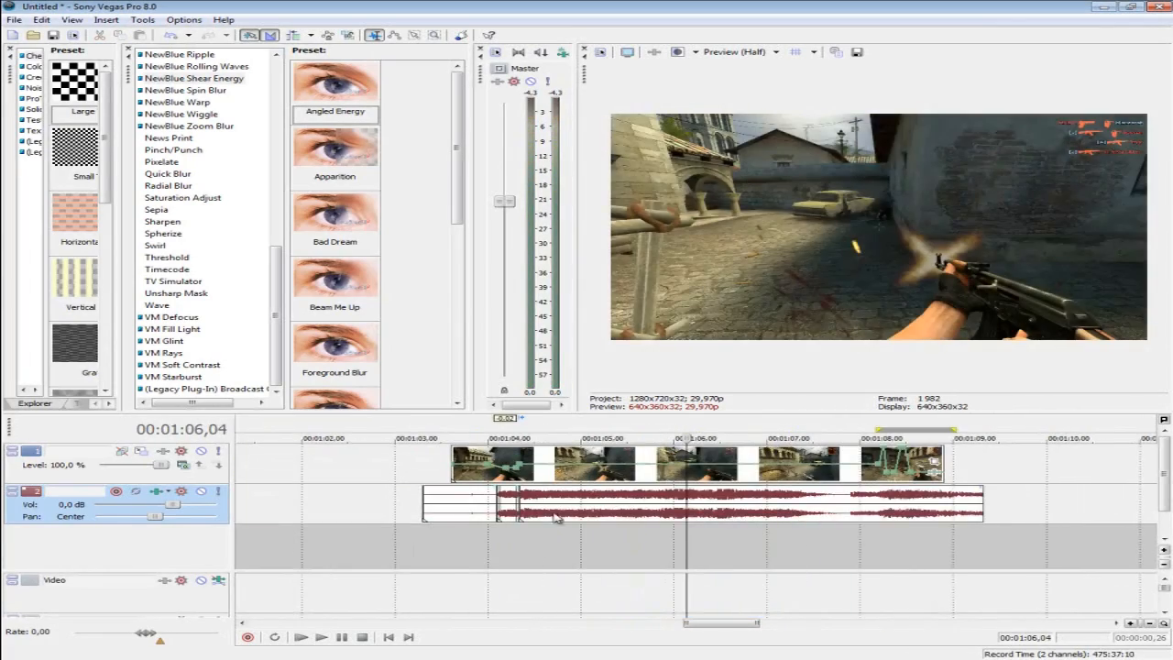
click(553, 514)
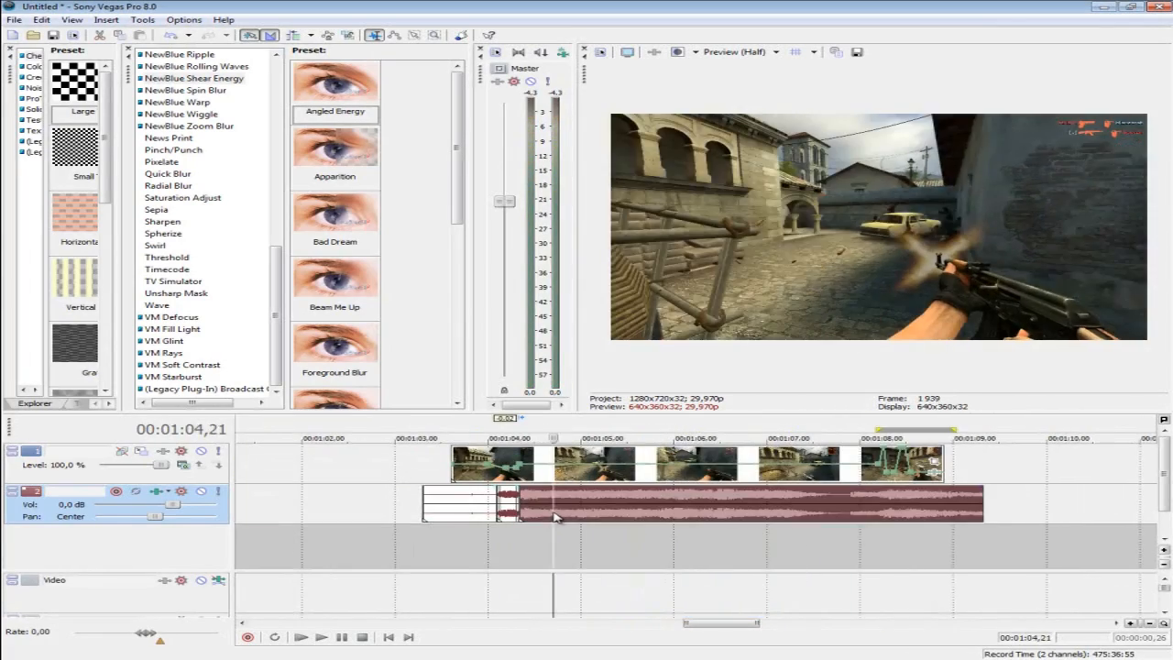
click(497, 541)
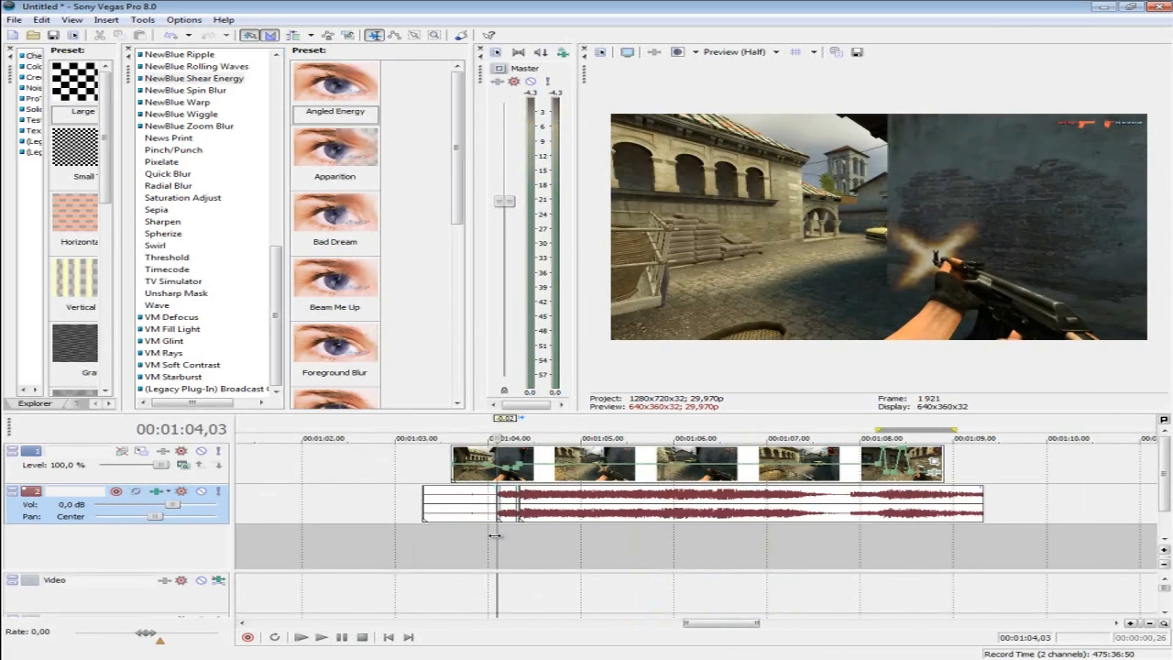
- Move the walking clip and its audio earlier so they start at 00:01:17,27, and set the time selection to their length
scroll(858, 537, down, 5)
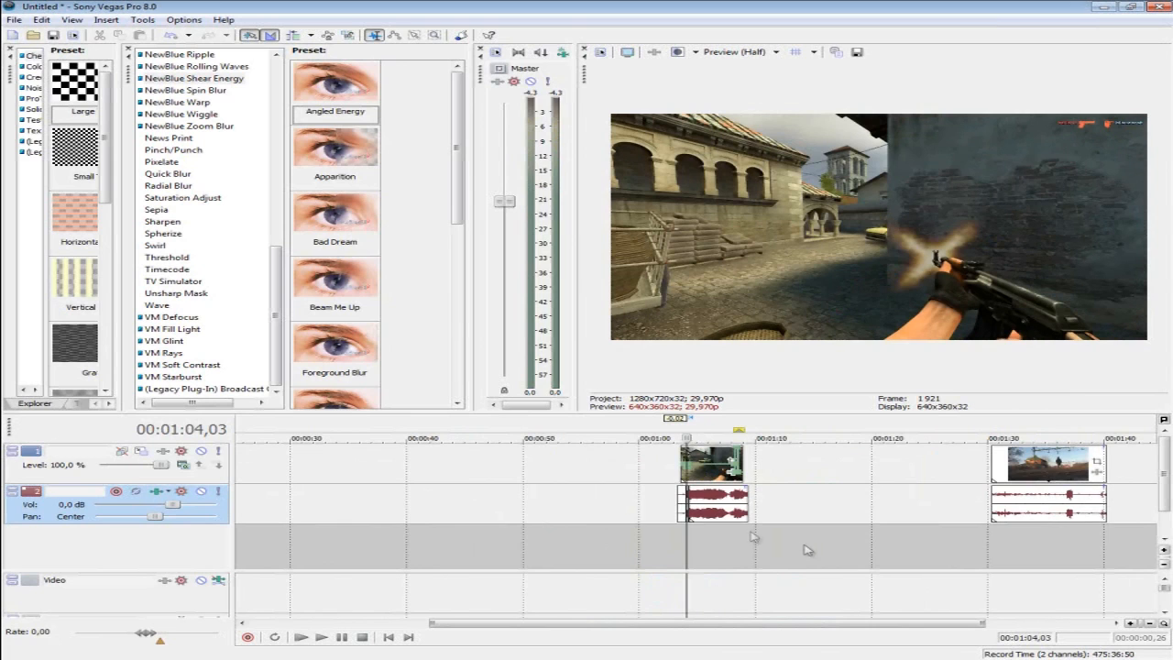
drag(1020, 463, 837, 483)
double_click(864, 483)
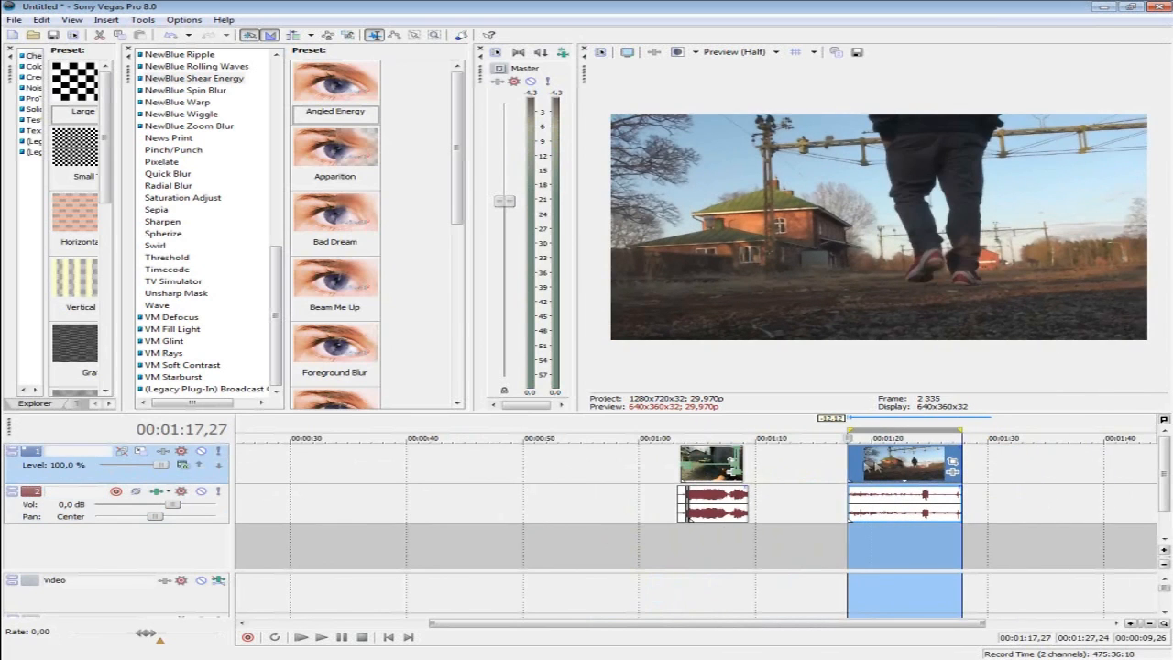
- Insert a velocity envelope on the walking clip and preview the footage with the envelope lowered and again at normal speed
right_click(867, 468)
click(816, 493)
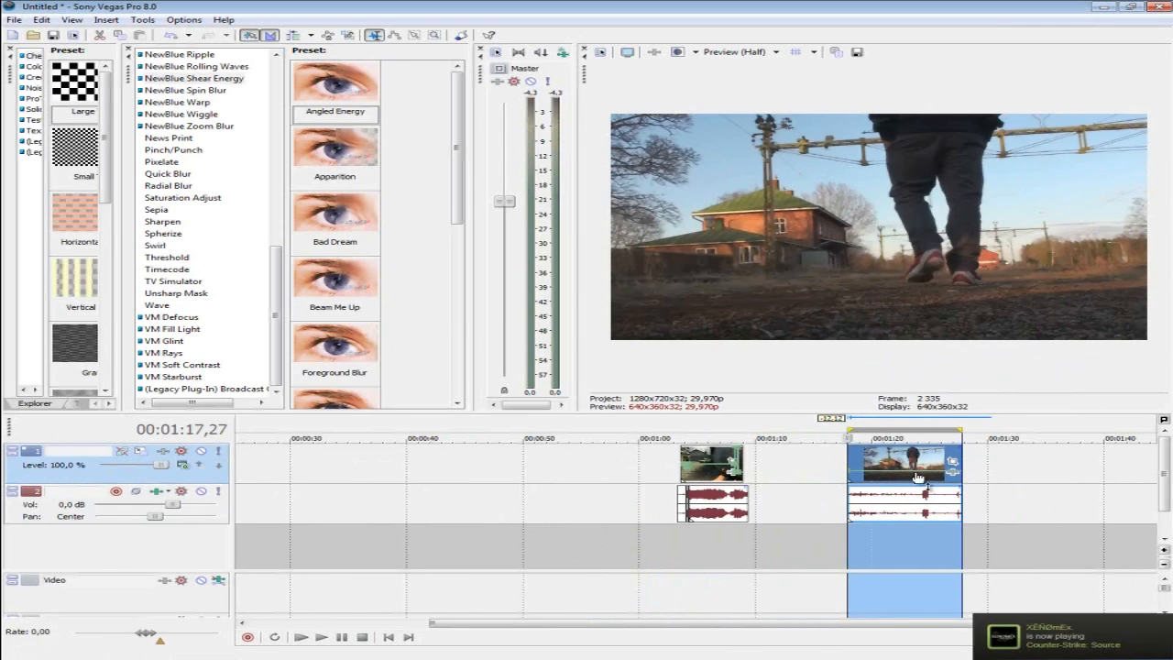
key(space)
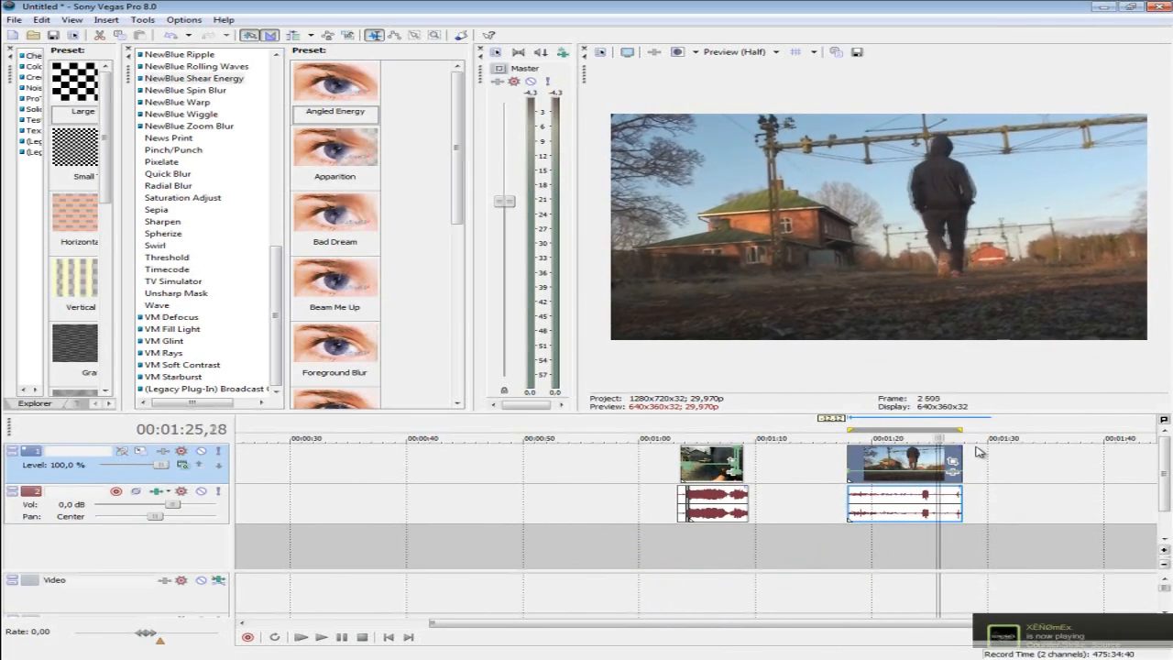
key(space)
key(space)
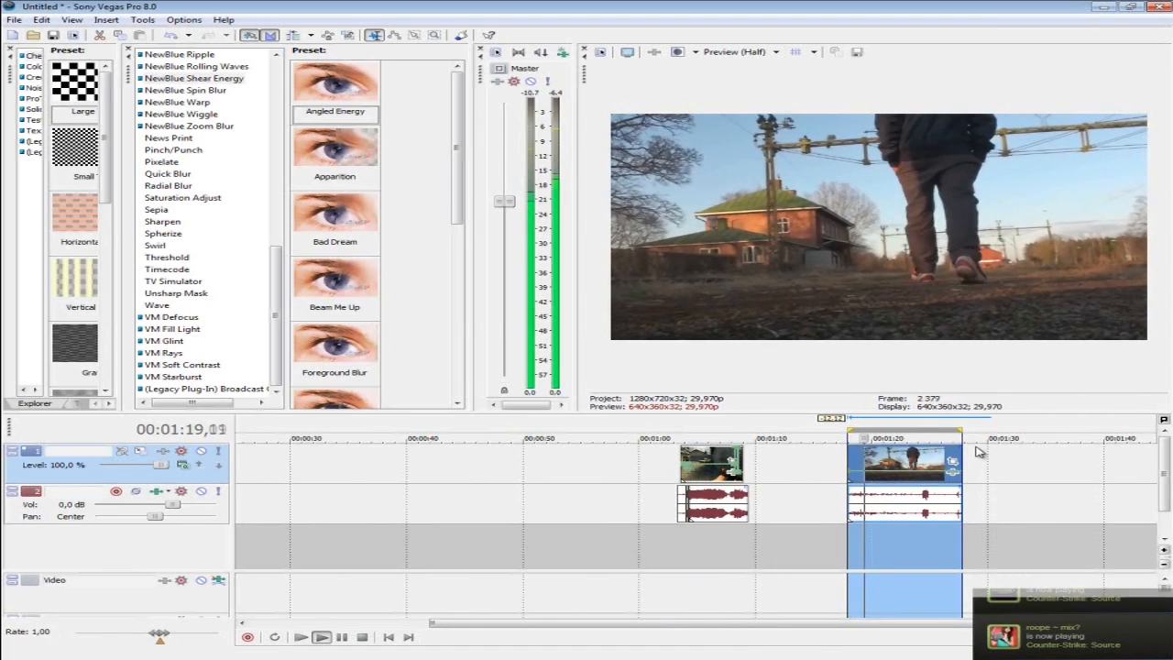
key(space)
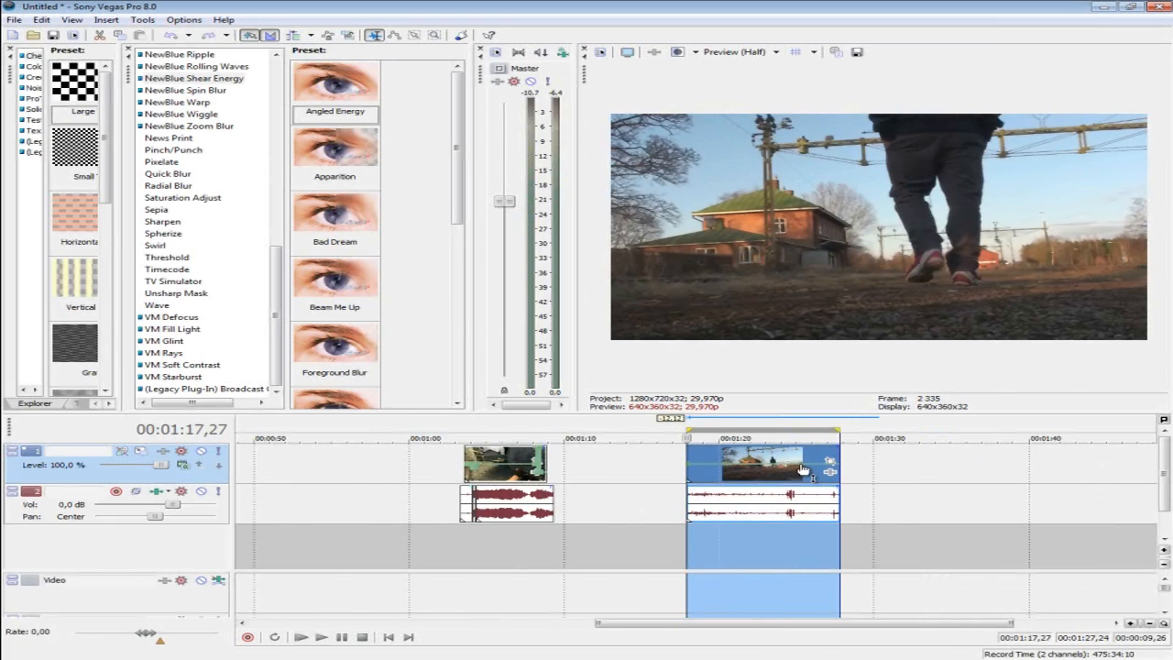
key(space)
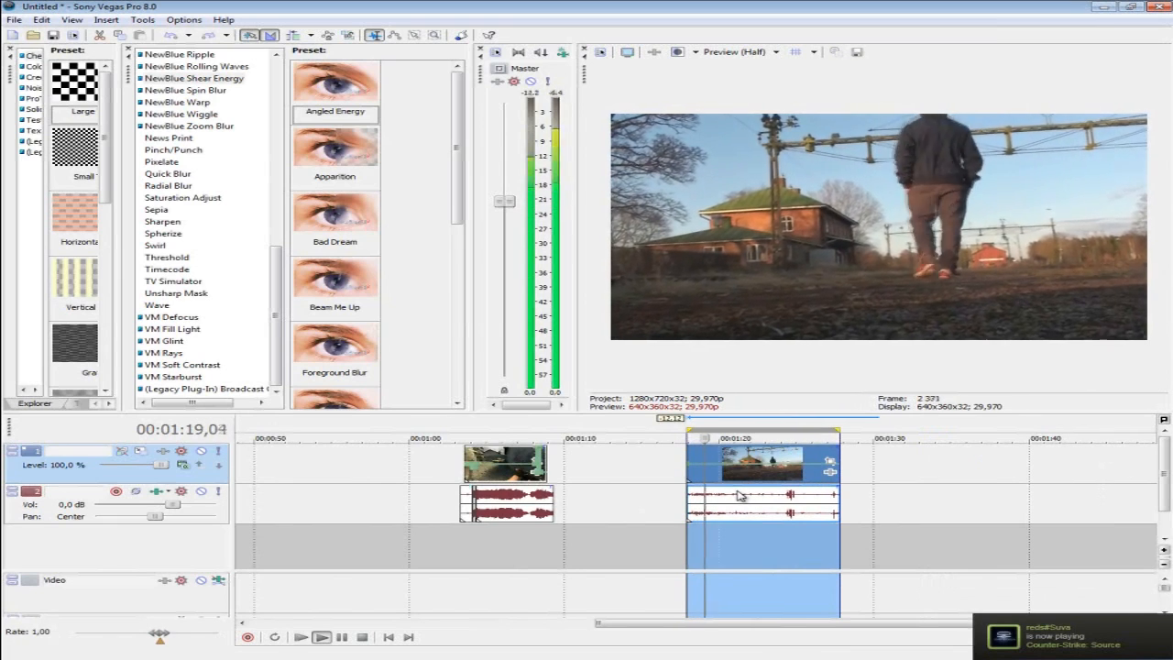
key(space)
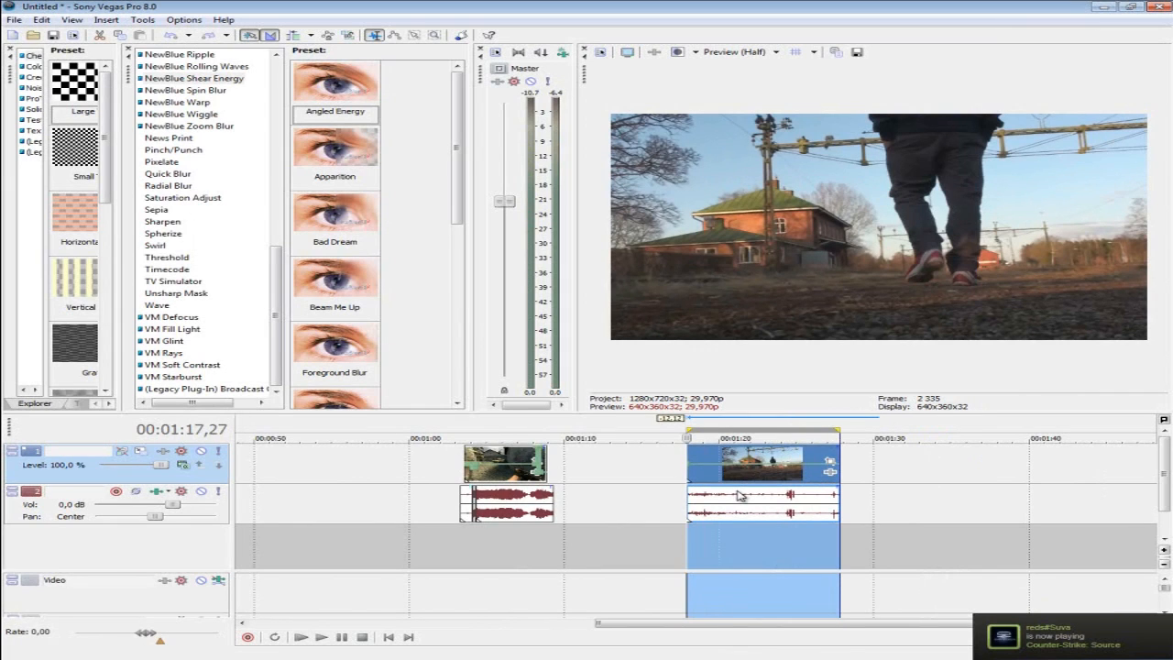
- Split the walking clip and its audio at 00:01:20,00 and try sliding the second piece later
click(702, 496)
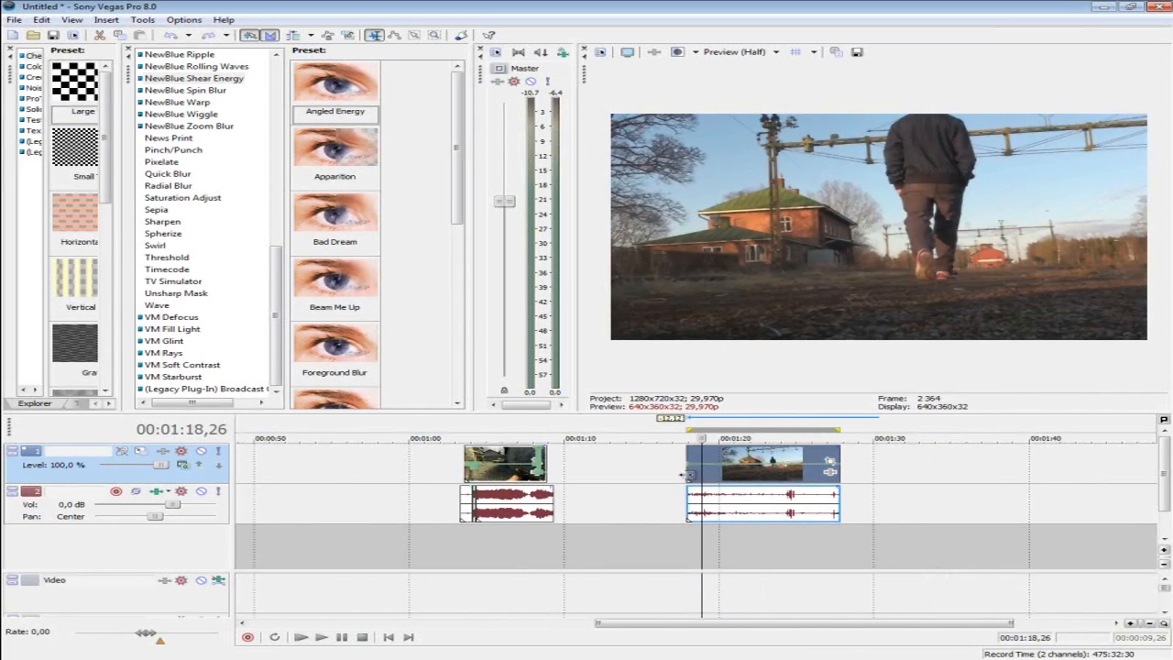
click(685, 474)
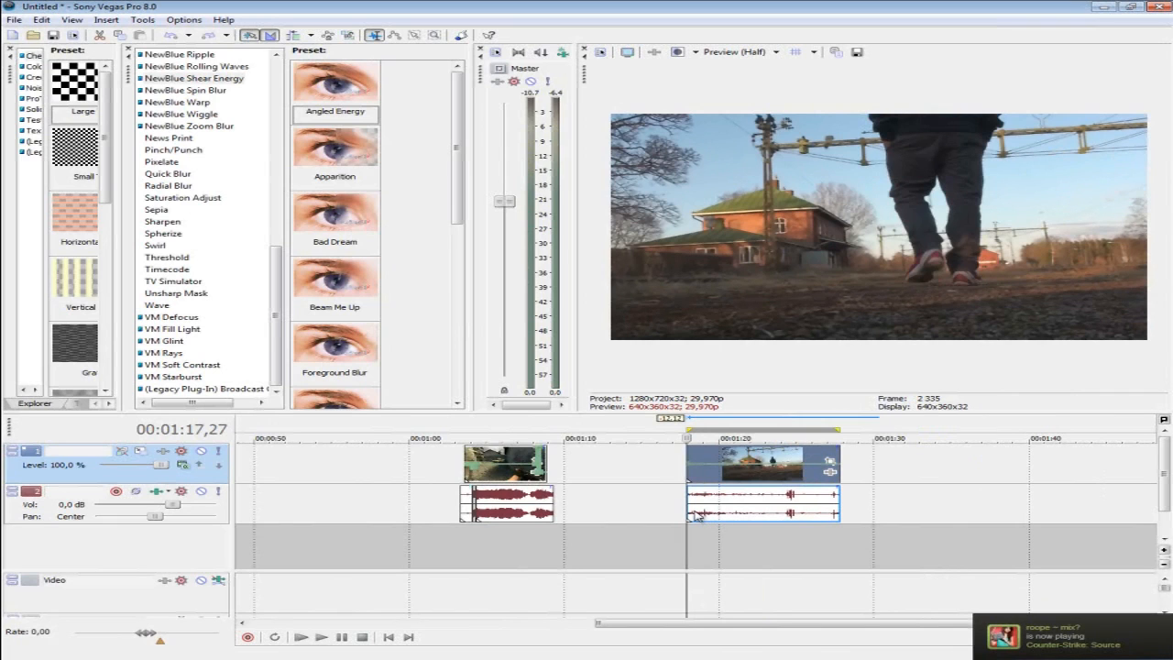
click(717, 473)
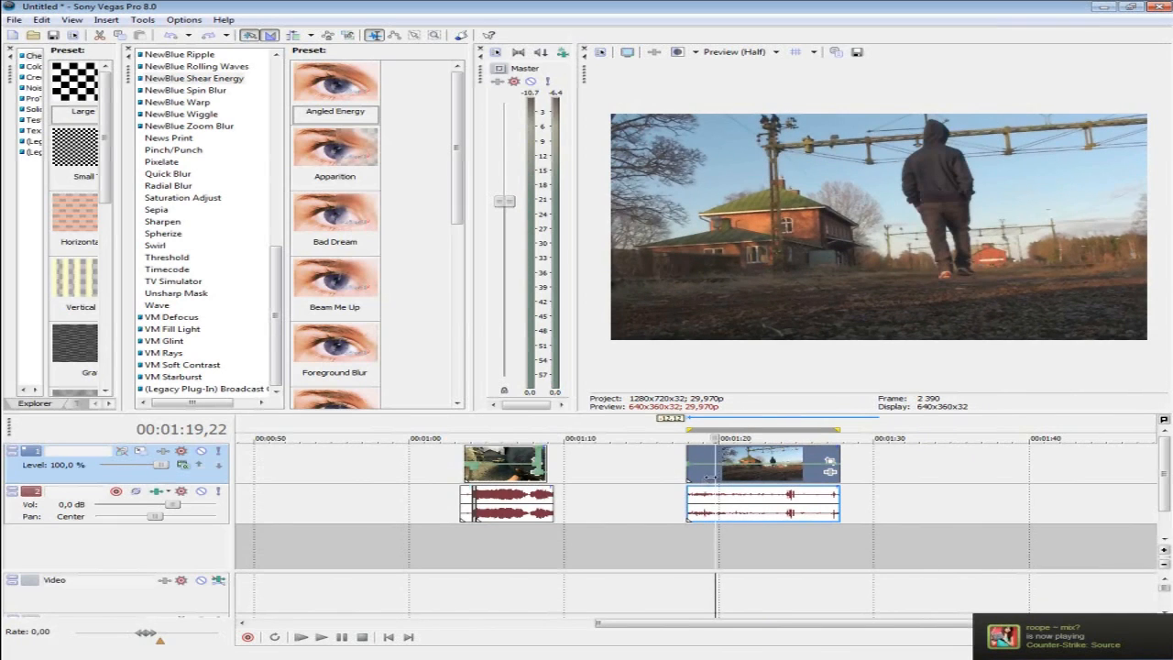
key(space)
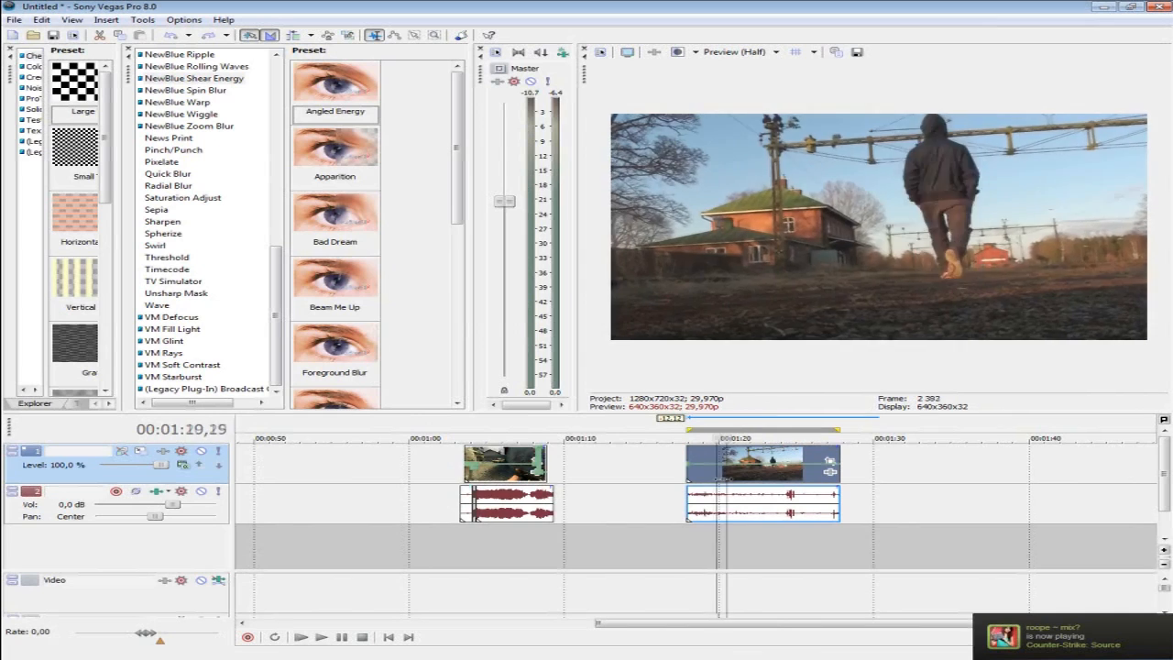
click(720, 483)
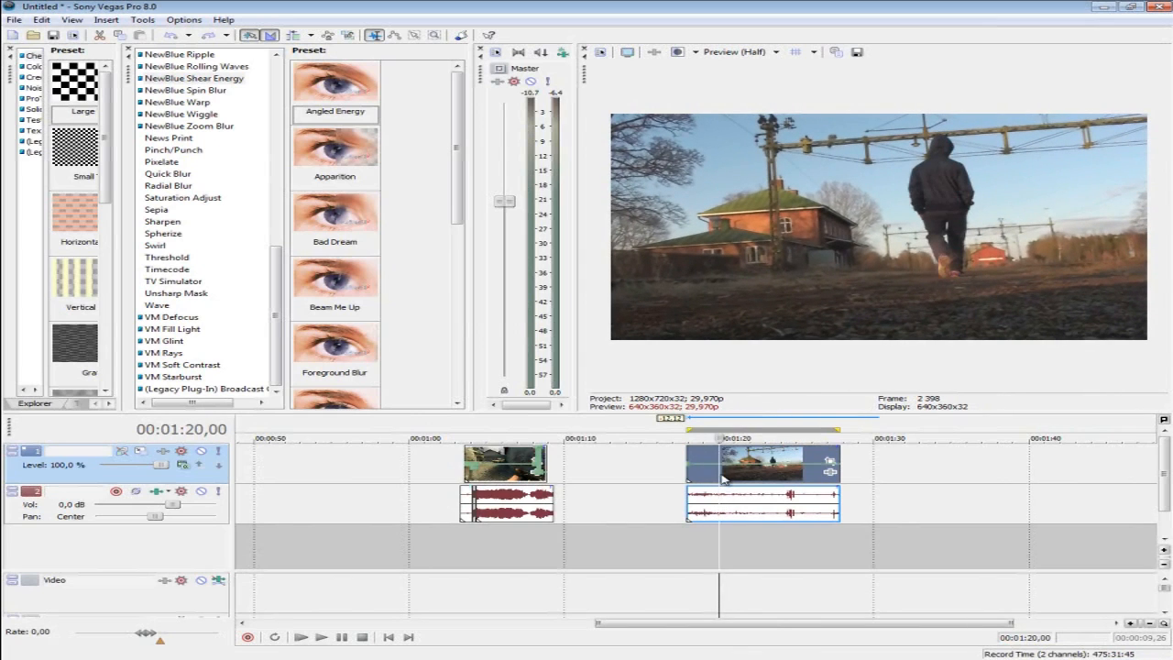
key(s)
drag(733, 484, 778, 489)
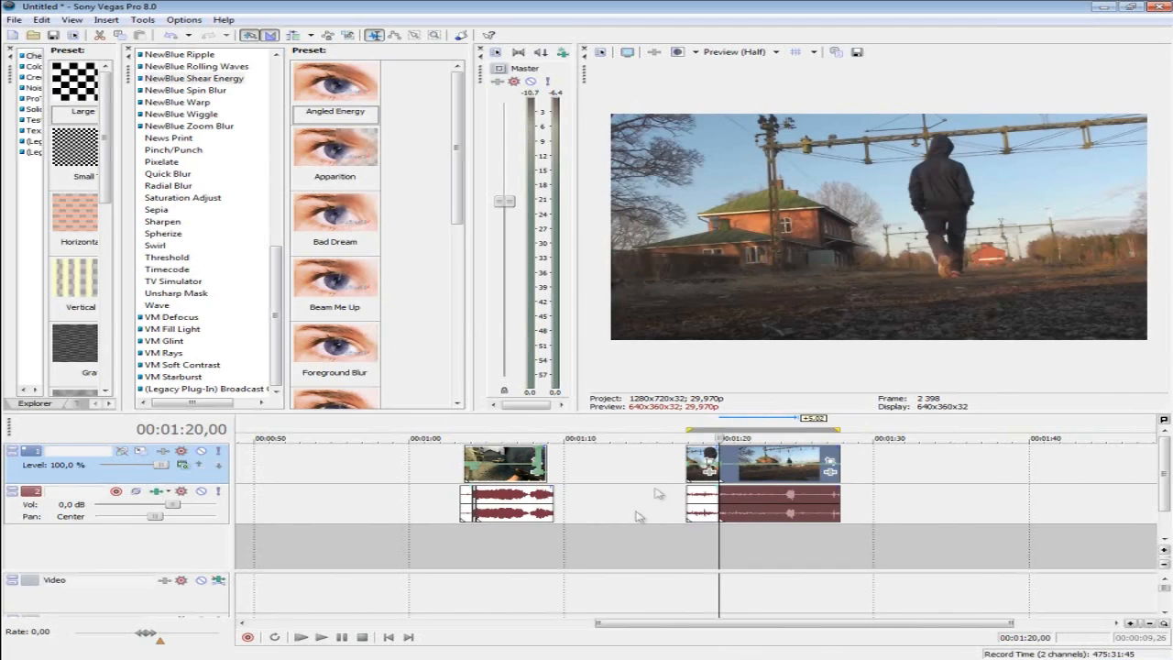
- Split the gameplay clip and its gunfire audio at 00:01:06,22
scroll(550, 504, up, 3)
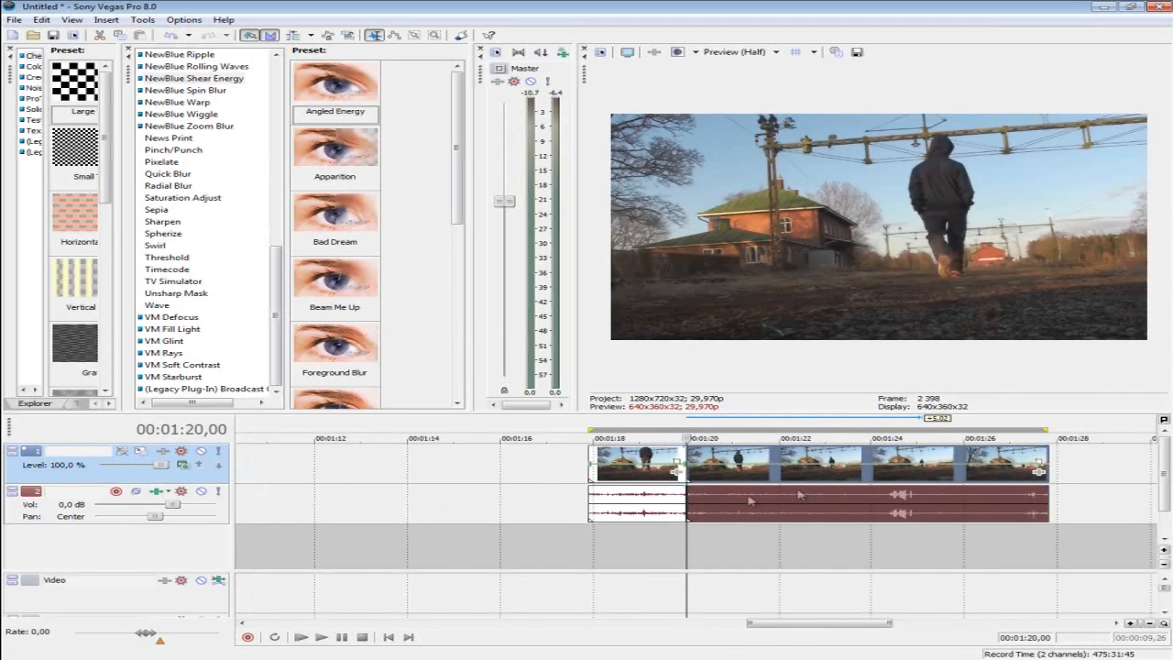
scroll(642, 501, down, 4)
click(534, 499)
scroll(539, 495, up, 3)
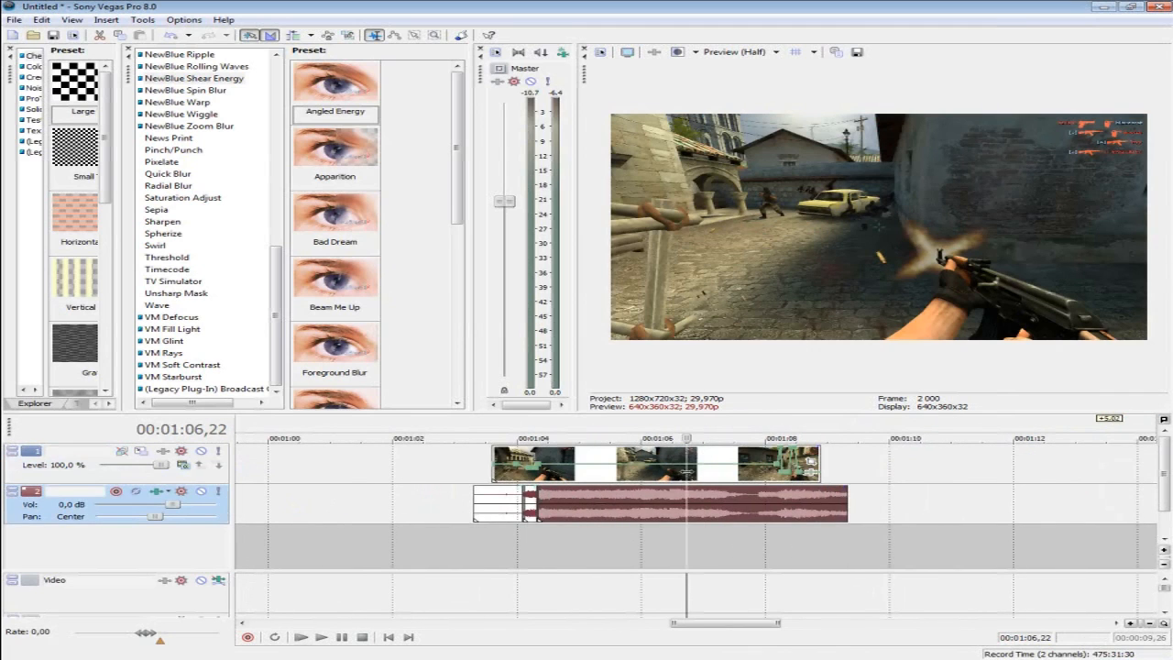
click(689, 473)
key(s)
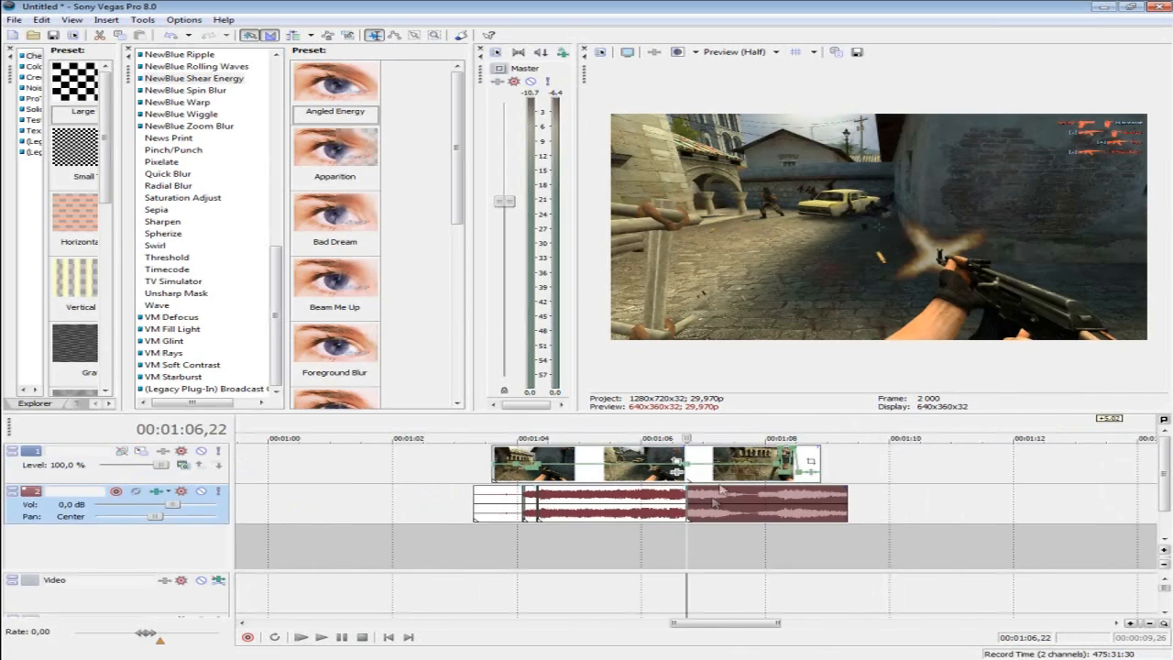
- Split the gameplay clip and its audio again at 00:01:07,13 and move the last piece 13 frames later
click(730, 503)
drag(739, 503, 777, 500)
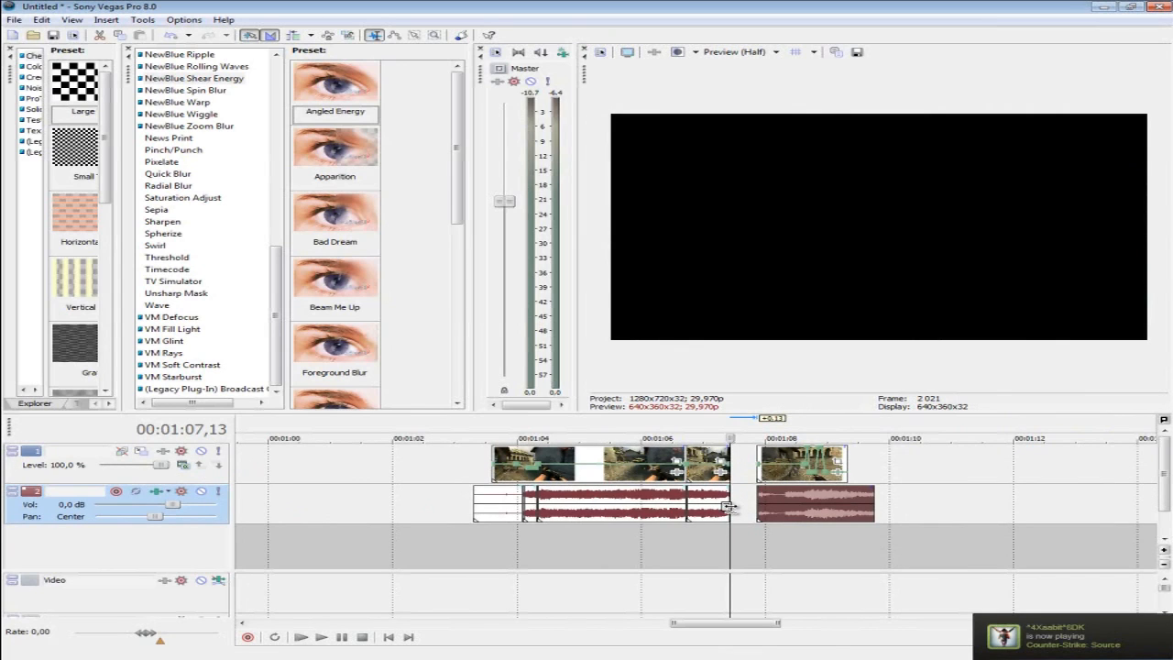
mouse_move(707, 464)
mouse_down()
mouse_move(720, 464)
mouse_move(708, 464)
mouse_up()
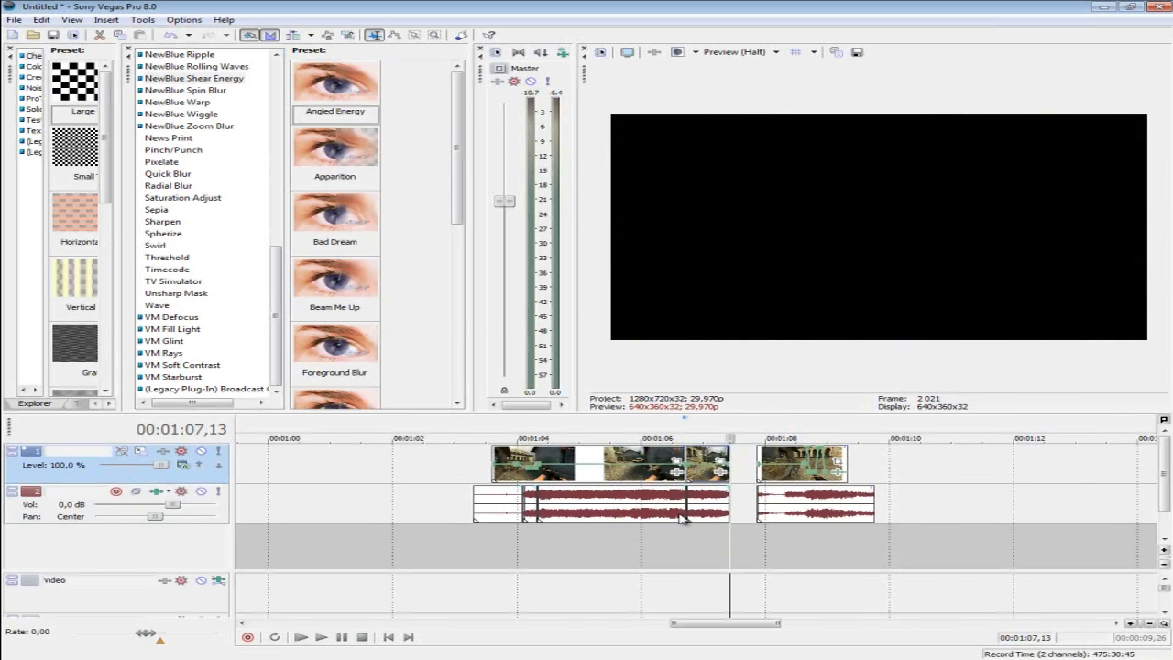
- Move the second walking piece 1,26 later and stretch the first piece with its audio to about 00:00:03,29 to close the gap
scroll(679, 515, down, 6)
click(828, 502)
scroll(828, 502, up, 3)
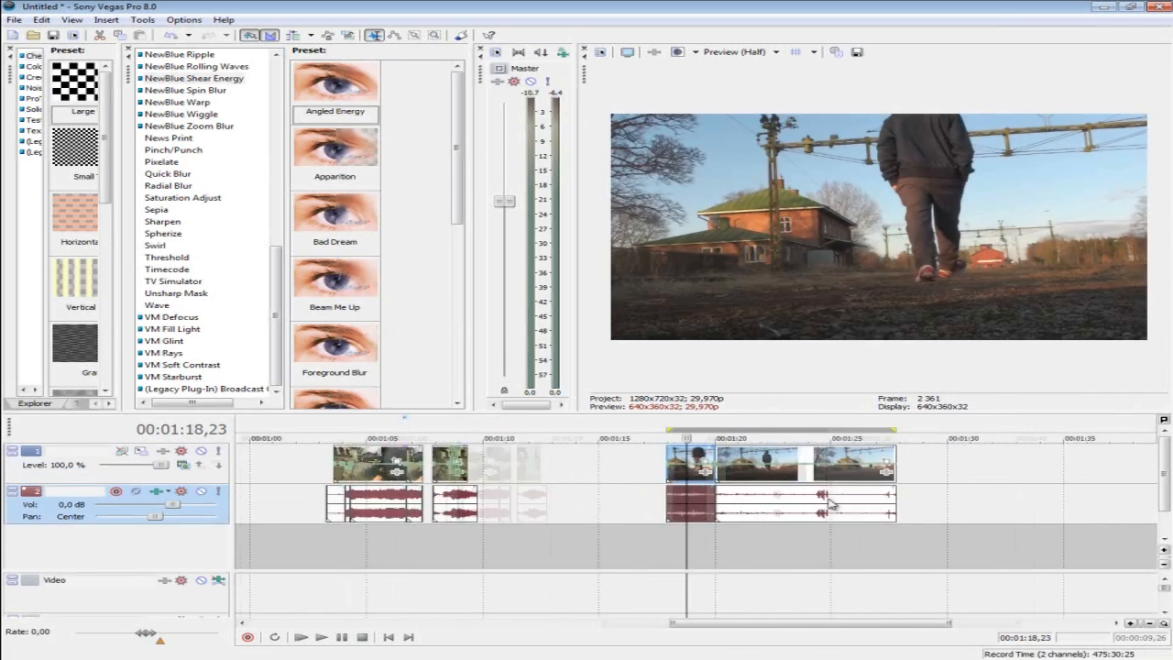
scroll(828, 499, up, 5)
scroll(815, 516, down, 4)
drag(753, 498, 819, 504)
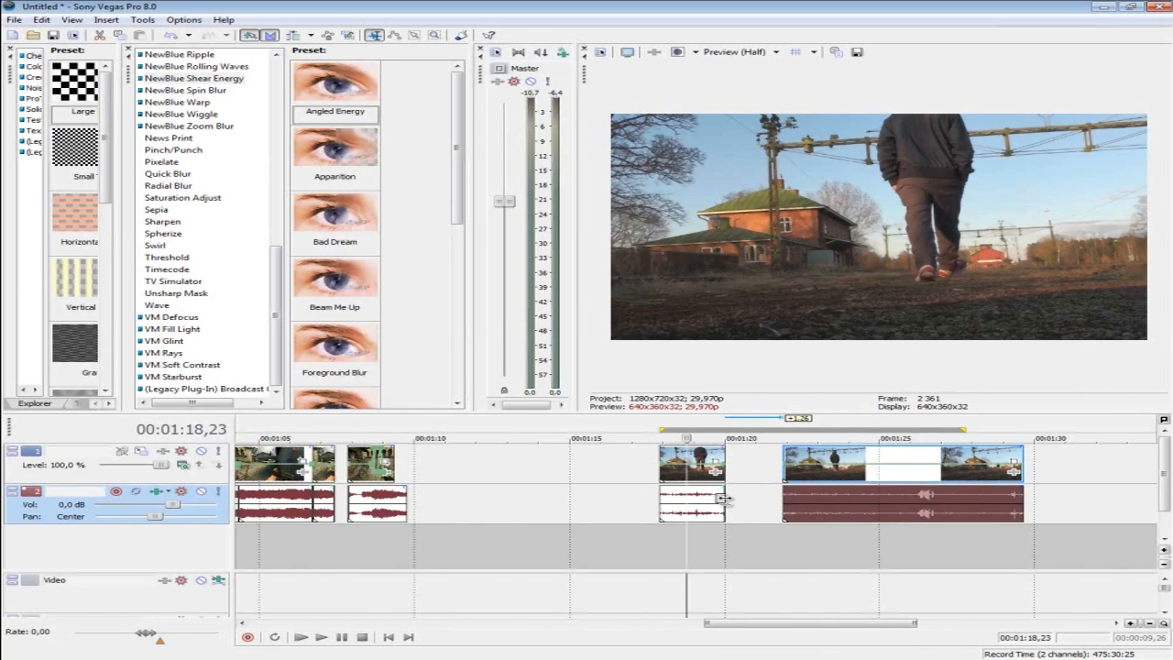
drag(722, 497, 784, 495)
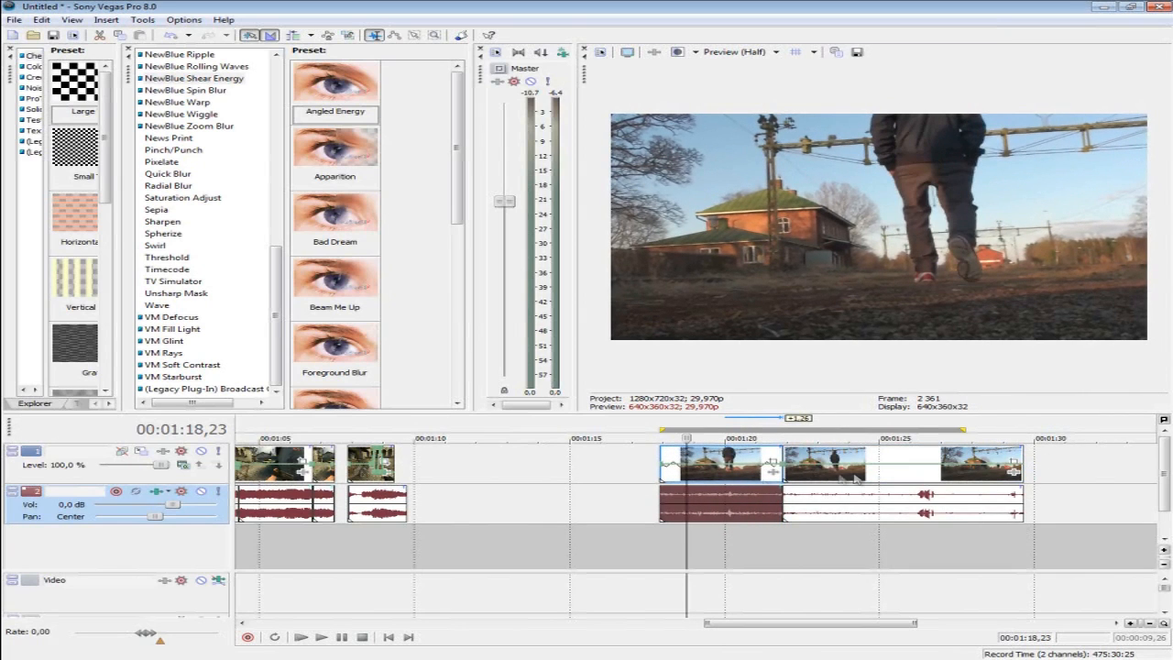
- Preview the walking footage across the join of the two pieces and examine the frames on both sides of the join
key(space)
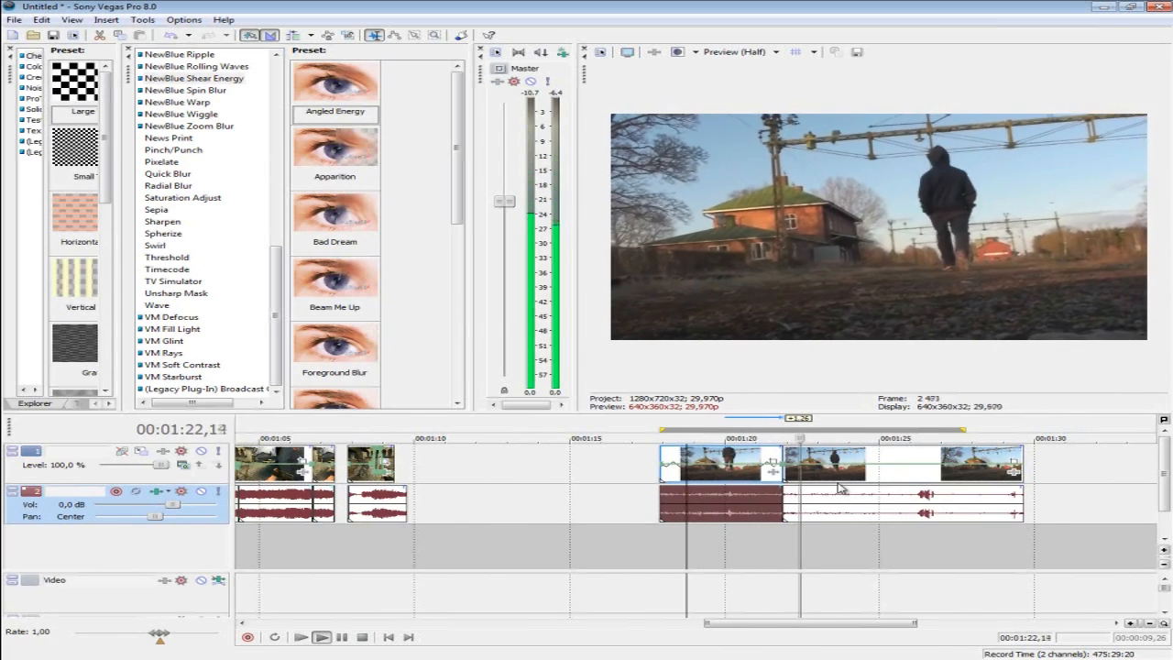
key(space)
click(778, 507)
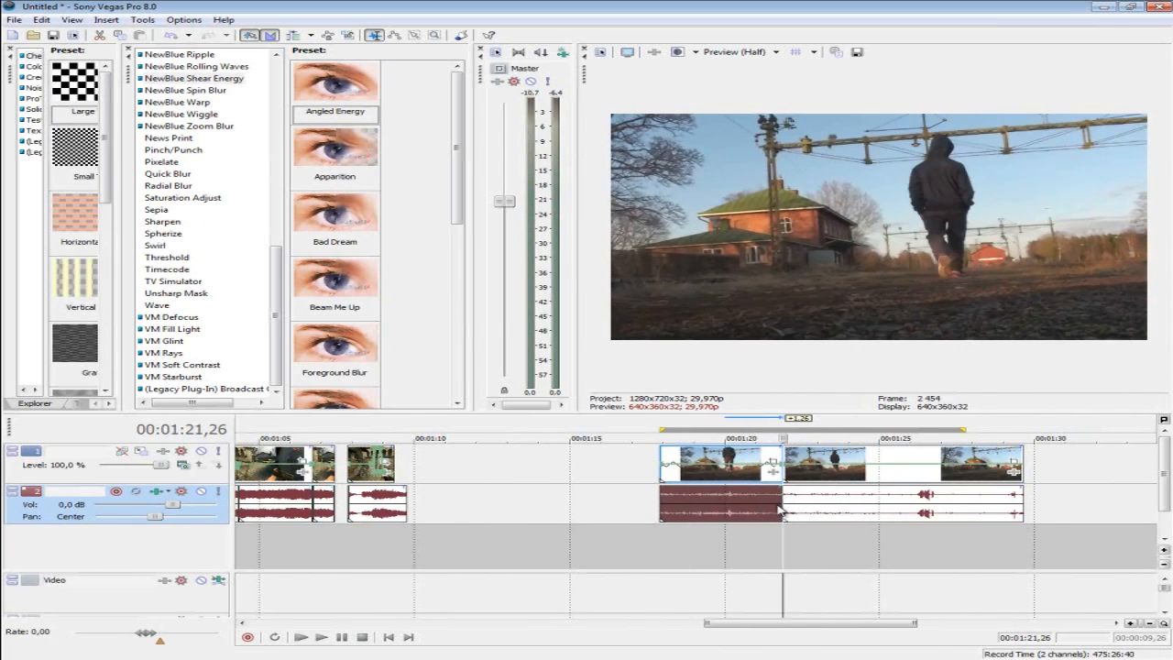
key(Left)
key(0)
key(space)
key(Right)
key(Right)
key(Right)
key(Right)
key(Right)
key(Right)
key(Right)
key(Right)
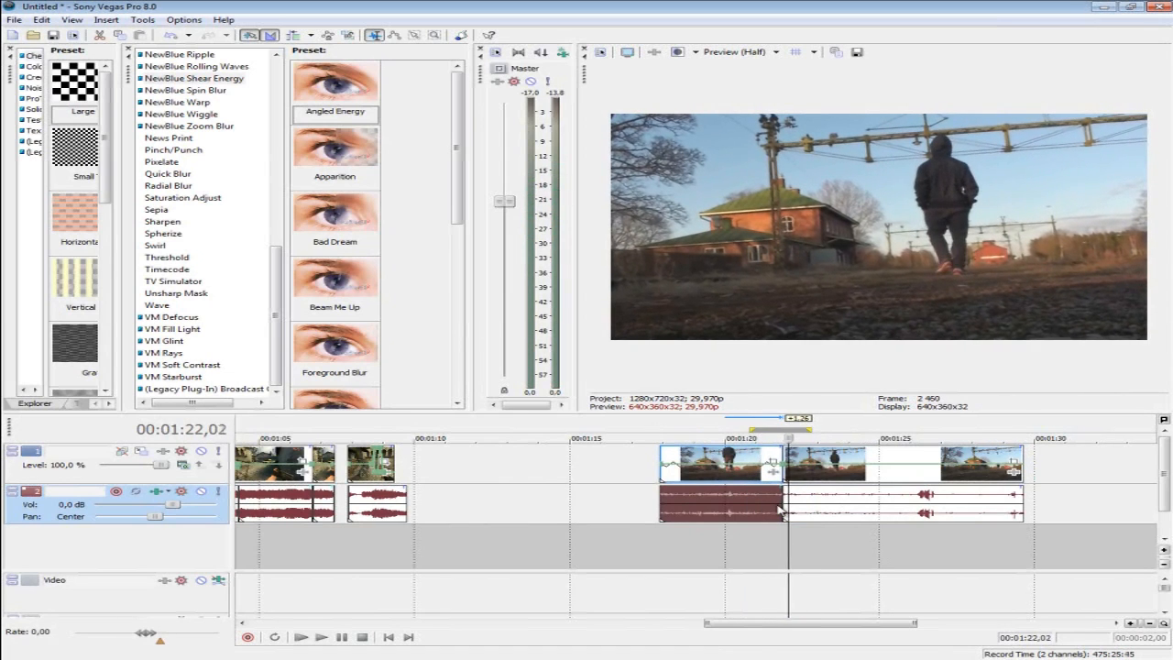
key(Left)
key(Left)
key(Left)
key(Left)
key(Left)
key(Left)
key(Left)
key(Left)
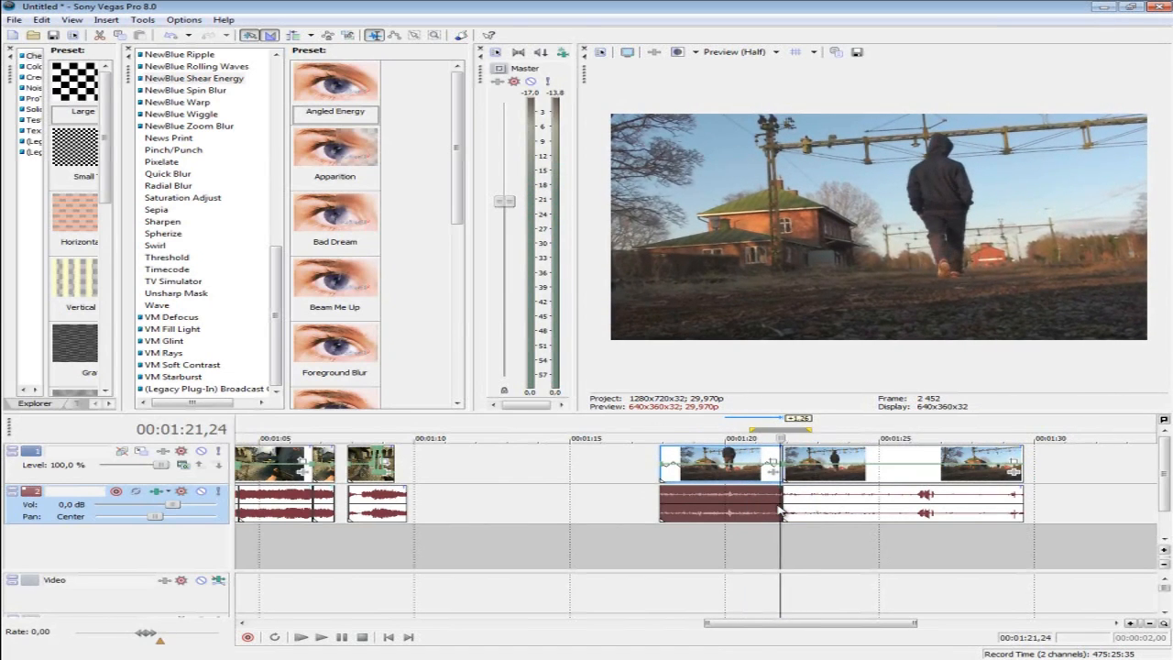
- Lock the pitch change to the stretch for the first walking piece's audio event and preview the piece from its start
click(702, 517)
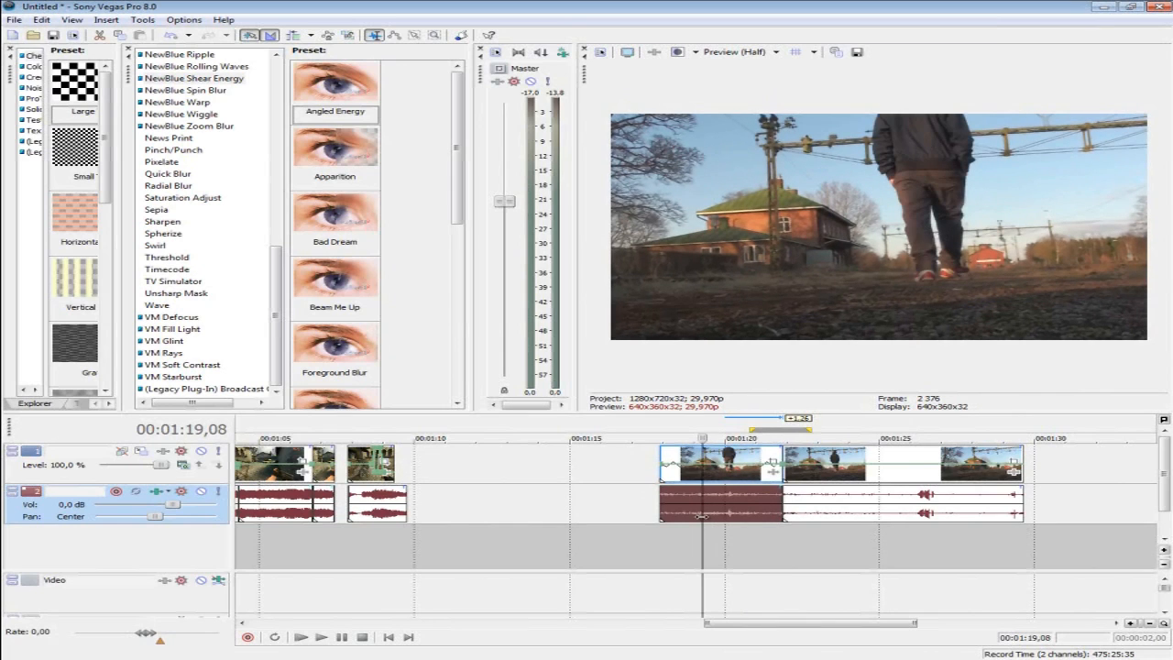
right_click(704, 517)
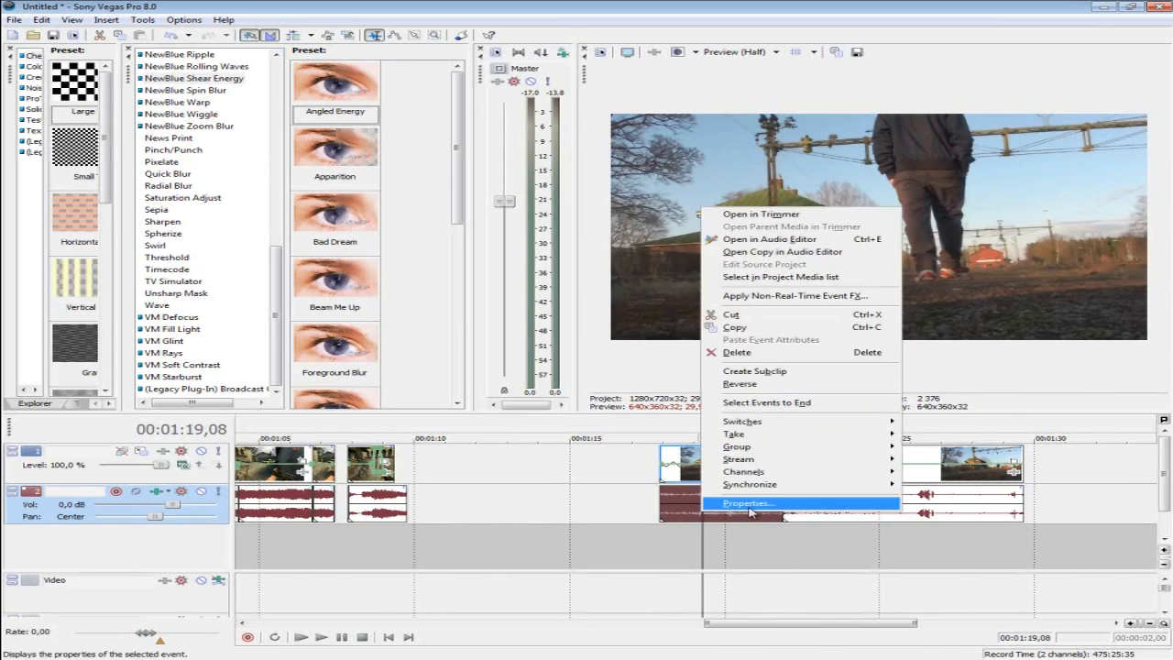
click(749, 503)
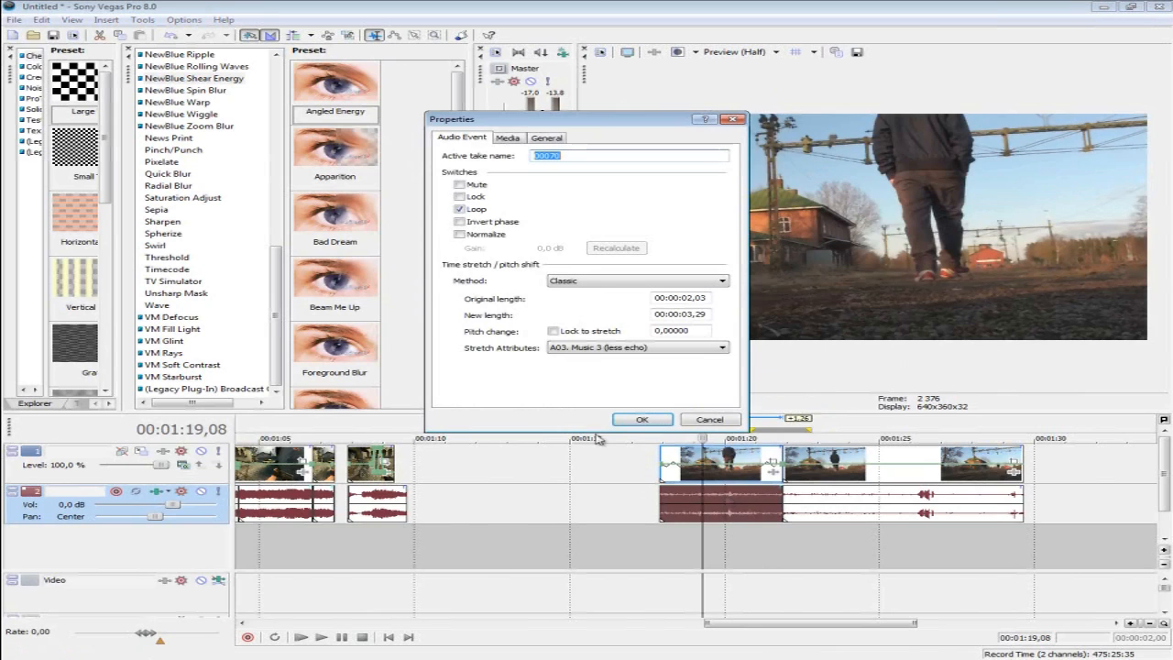
click(605, 332)
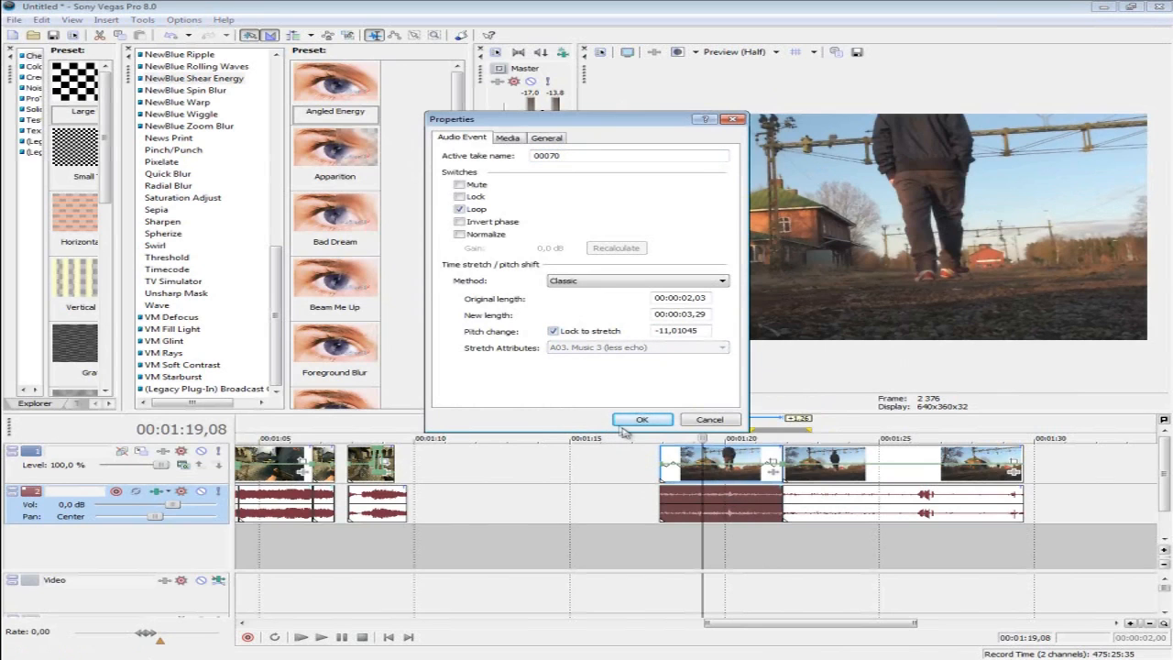
click(624, 423)
click(661, 516)
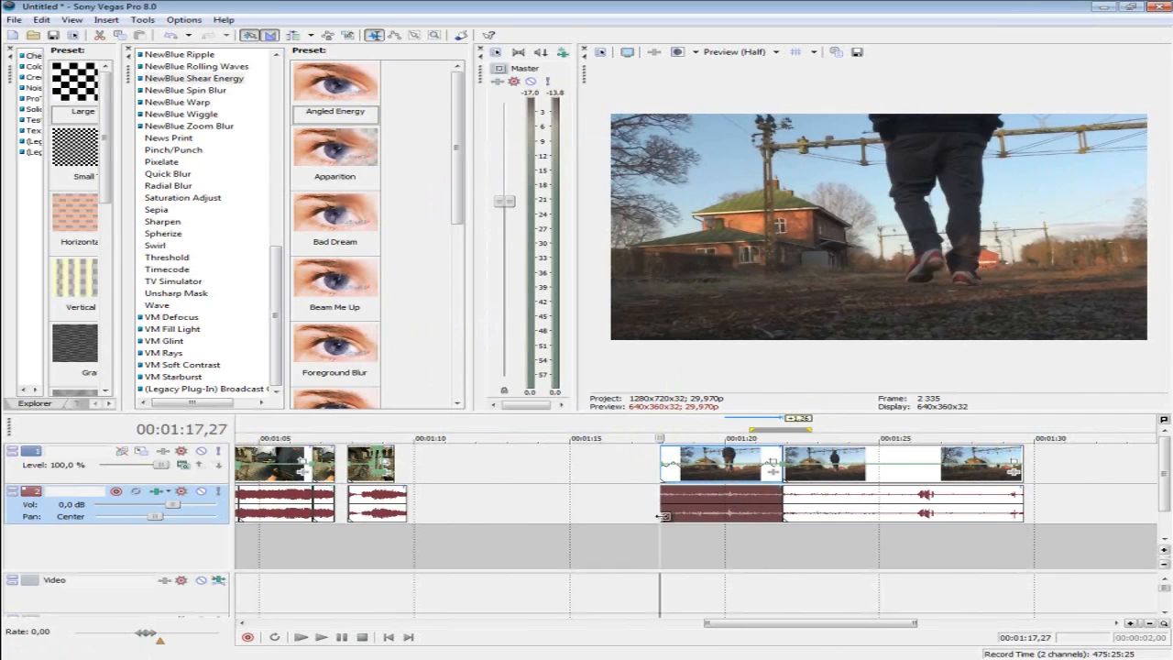
key(space)
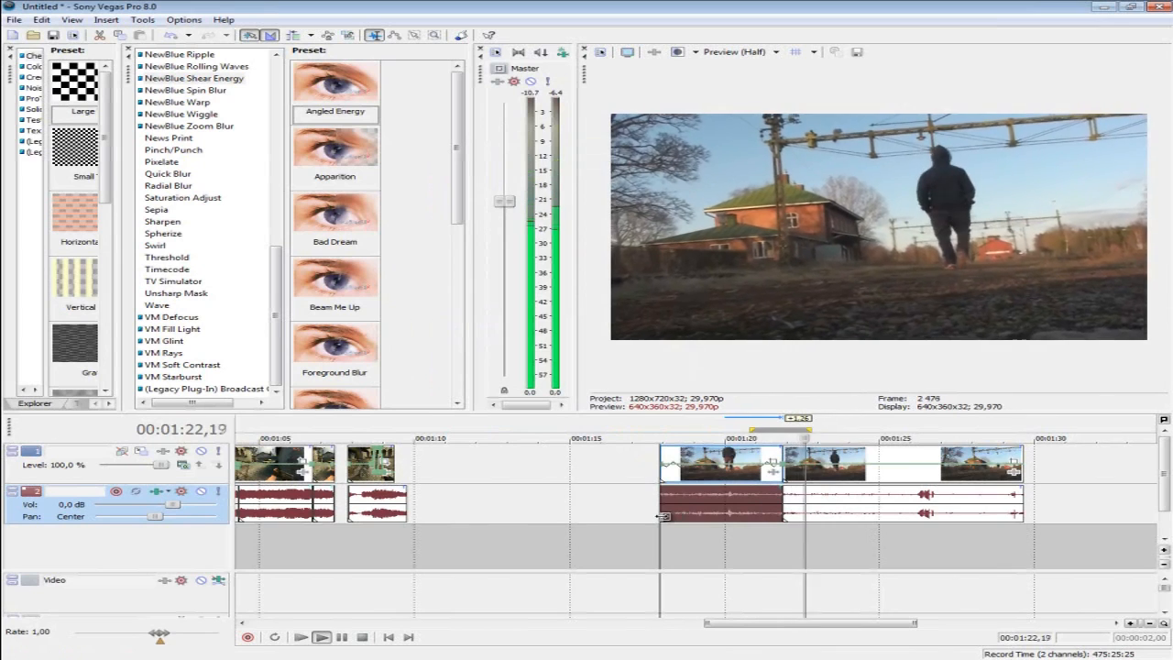
key(space)
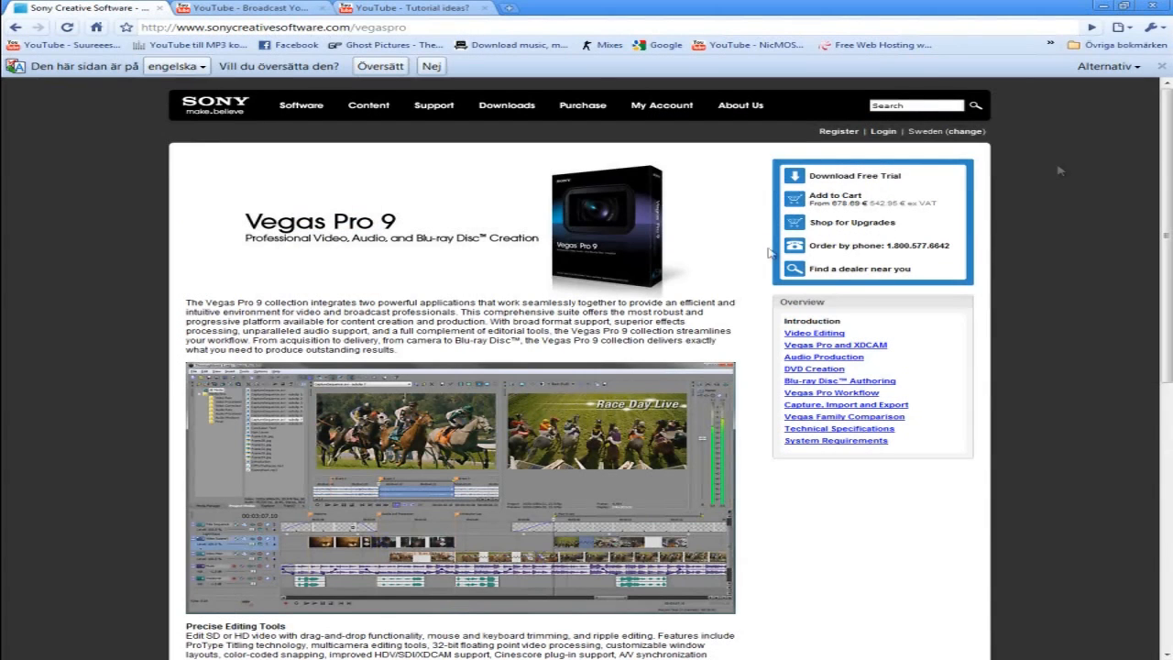
- In the web browser, load the YouTube channel youtube.com/Imaginarytutorials and look over its channel comments
click(352, 18)
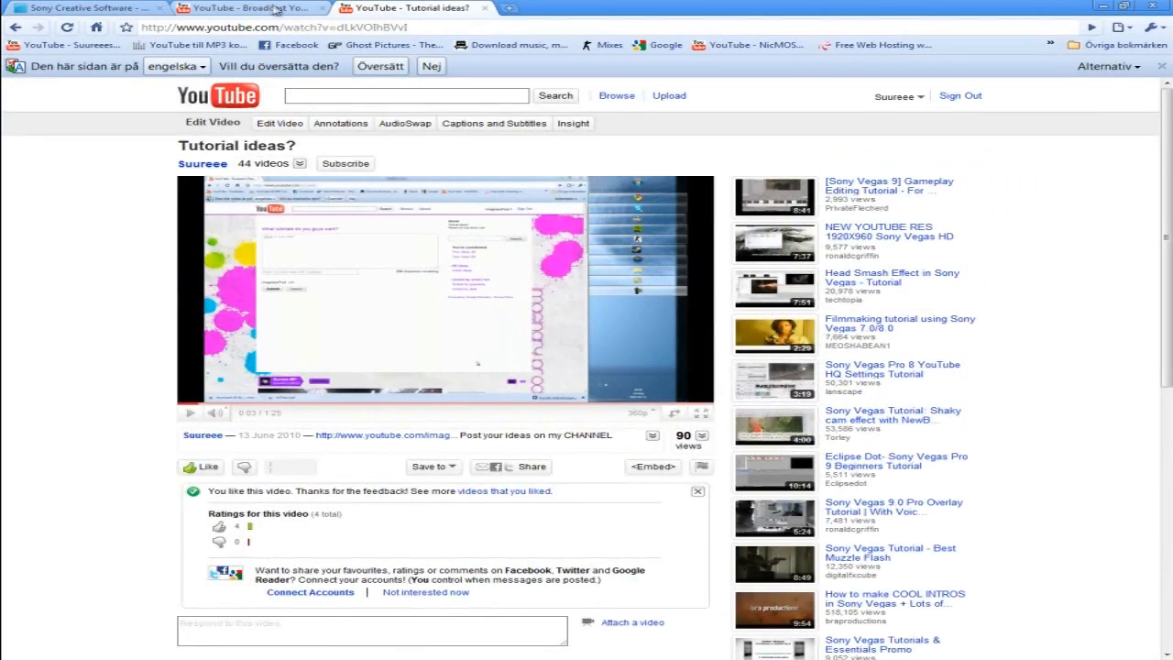
click(275, 9)
click(392, 29)
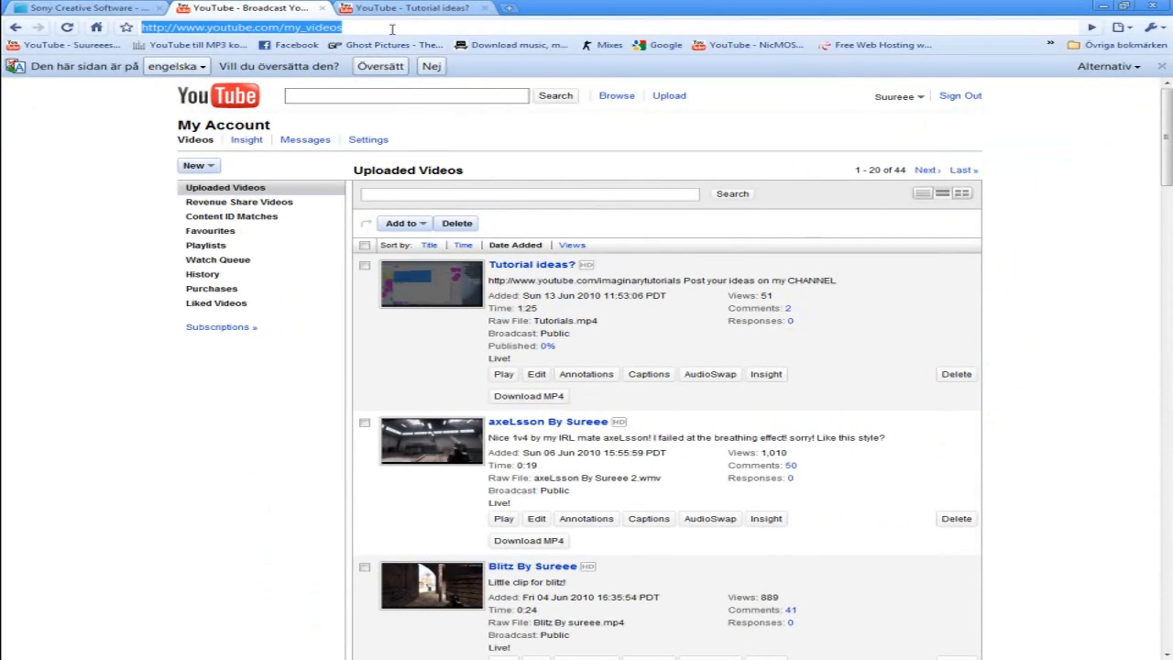
text(youtube.com)
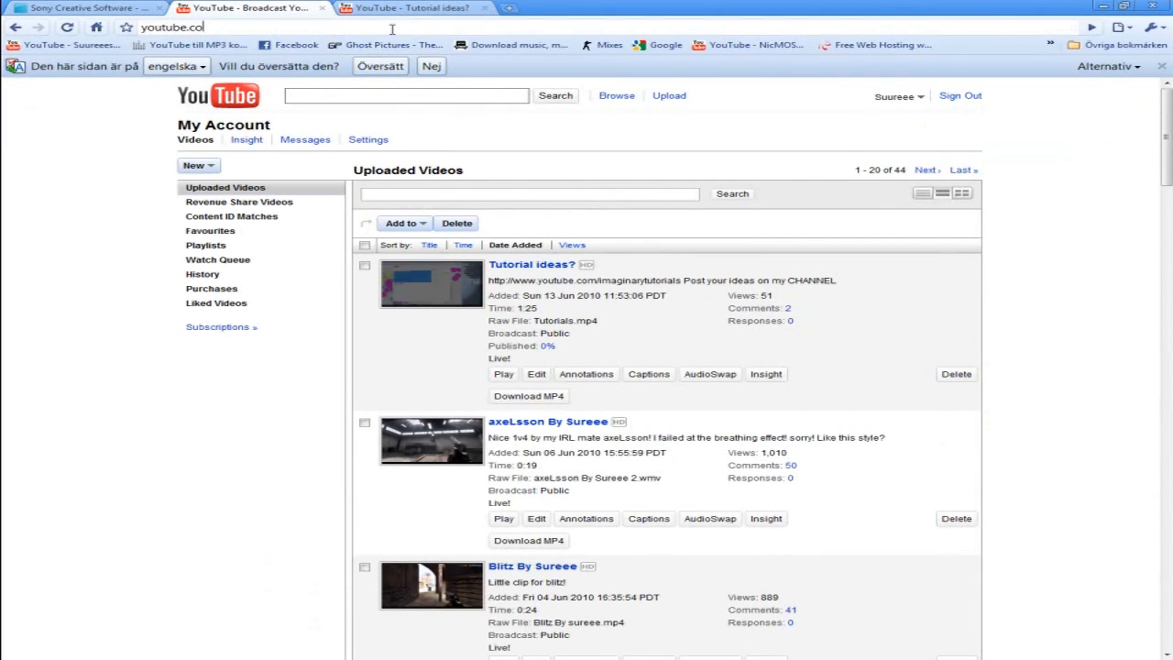
text(/i)
key(Return)
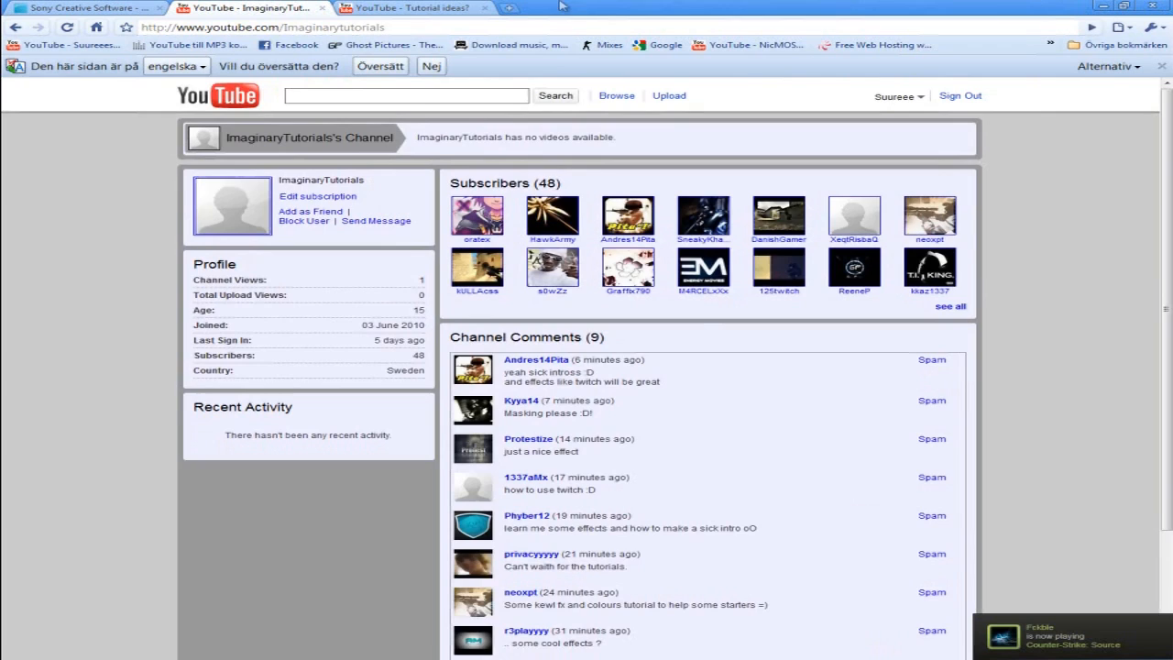
scroll(357, 264, down, 3)
scroll(353, 258, up, 3)
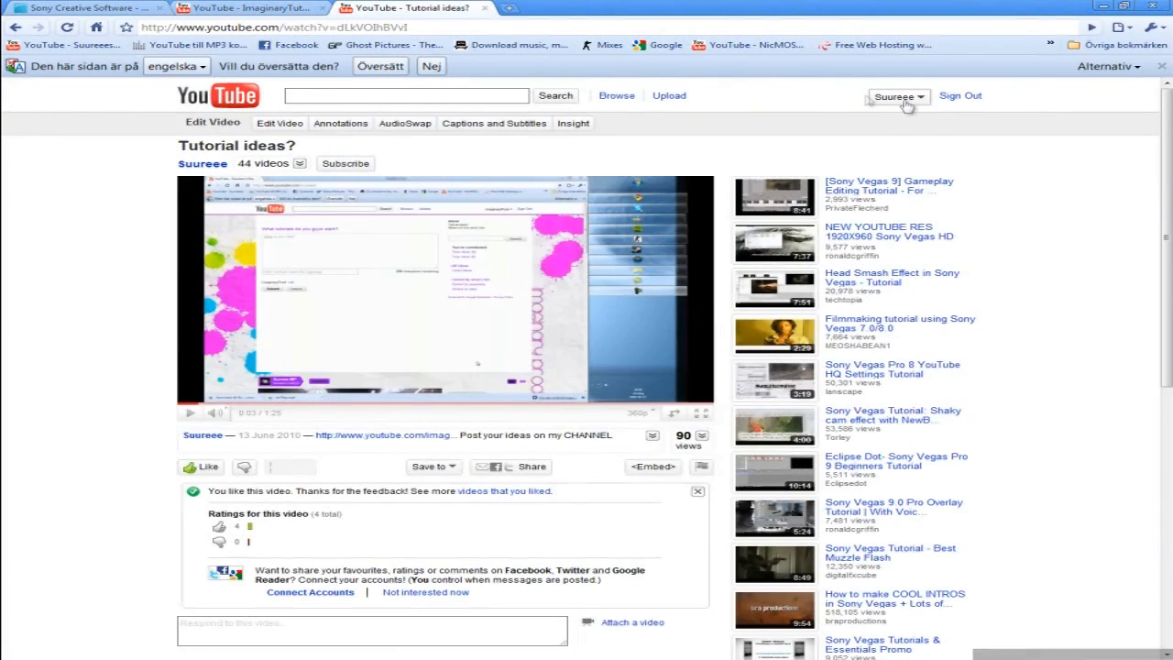
- View the signed-in account's own YouTube channel down to its profile section, and return to the Vegas Pro 9 product page
click(901, 97)
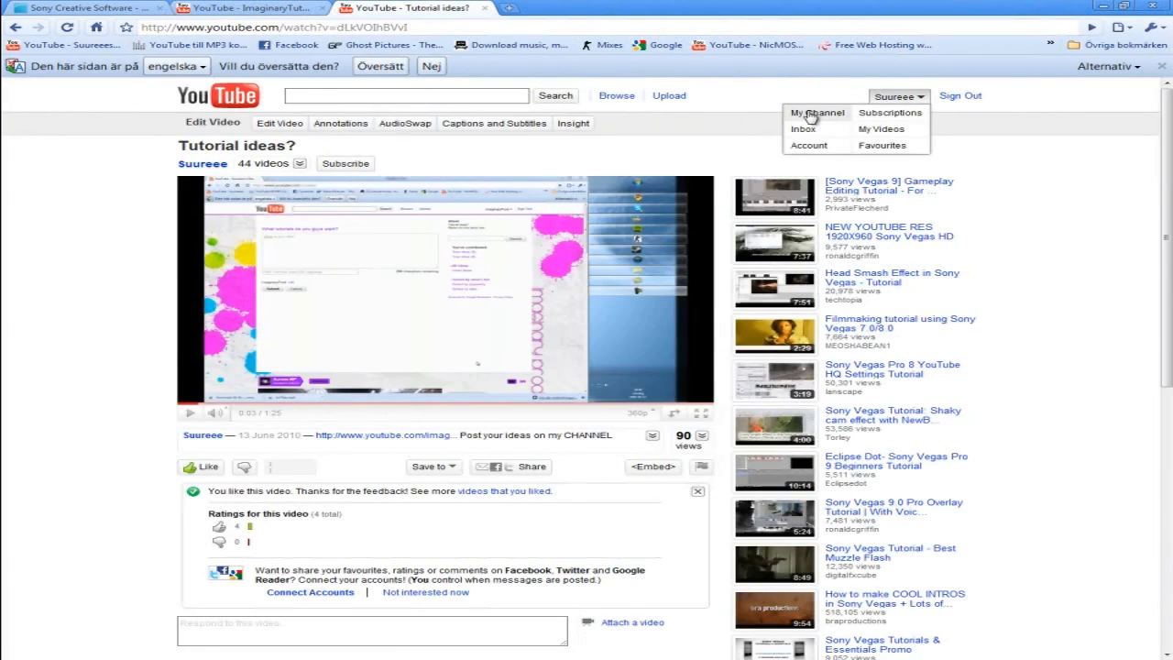
click(811, 115)
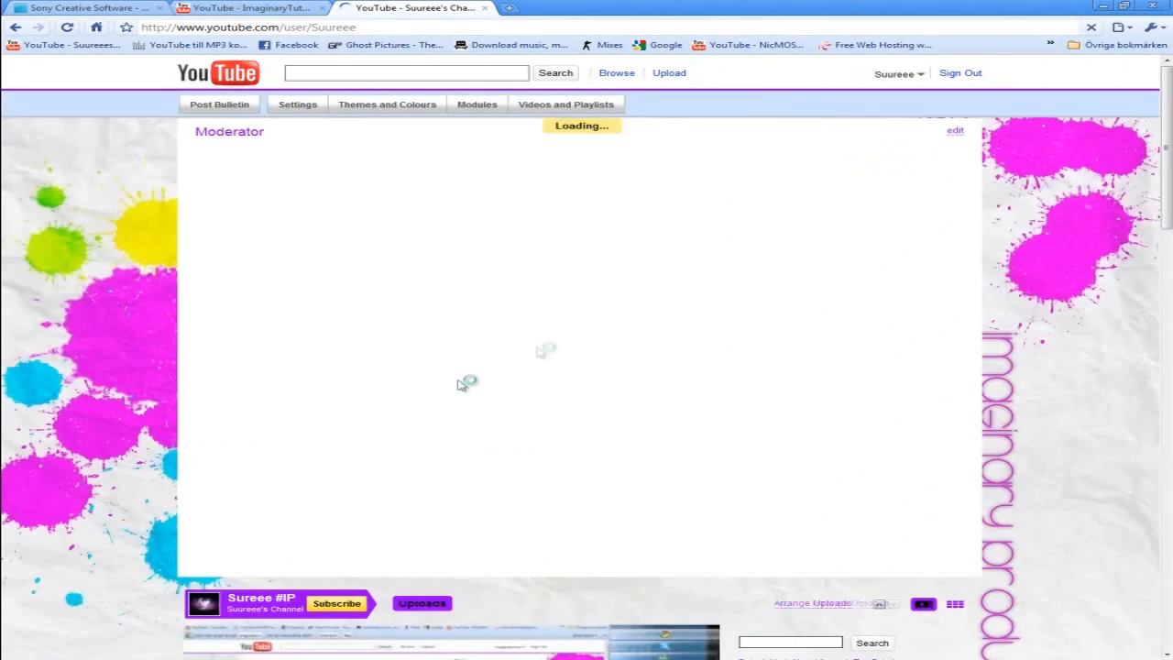
scroll(459, 384, down, 5)
scroll(458, 386, down, 3)
drag(362, 367, 284, 358)
click(386, 333)
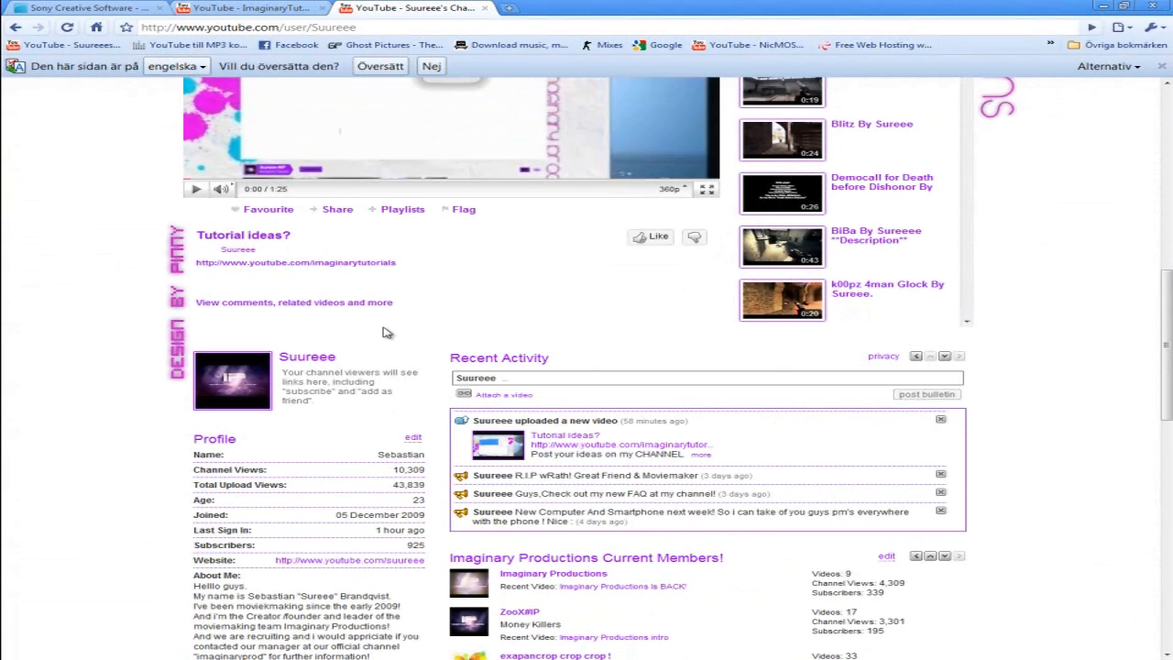
click(108, 9)
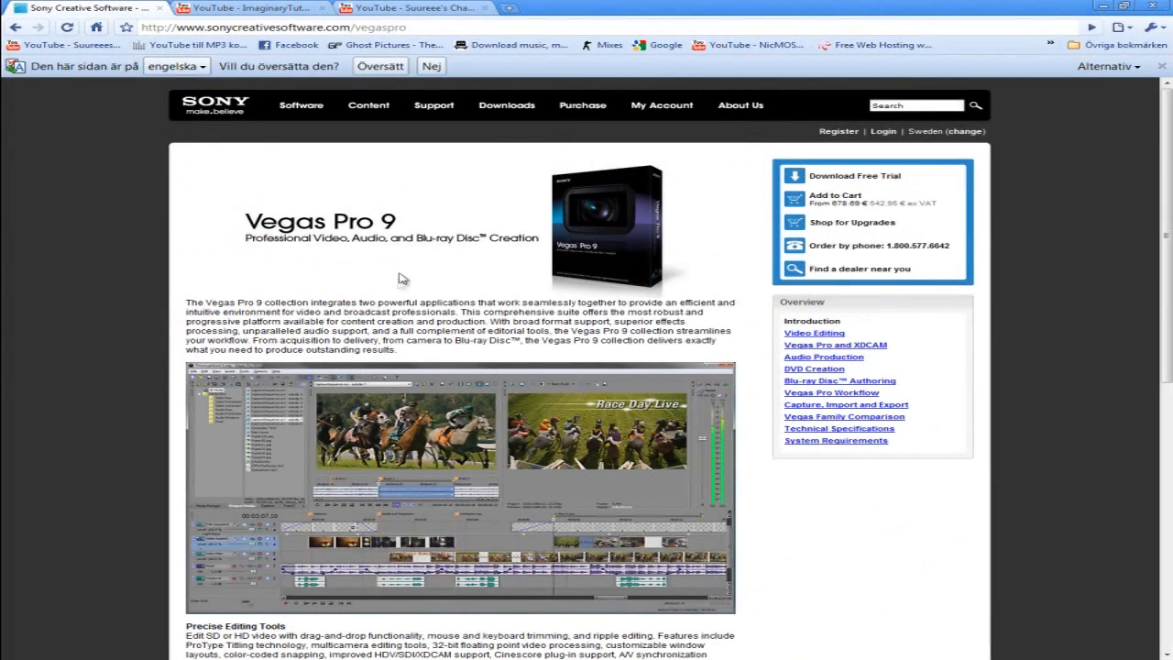